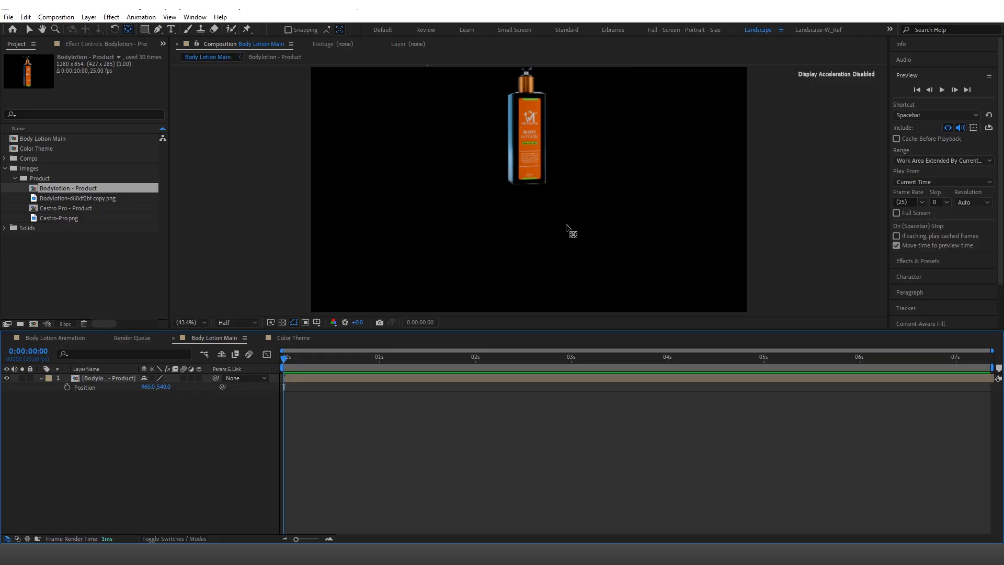
- Add a null object to the Body Lotion Main composition and name it CONTROLER
scroll(565, 178, down, 2)
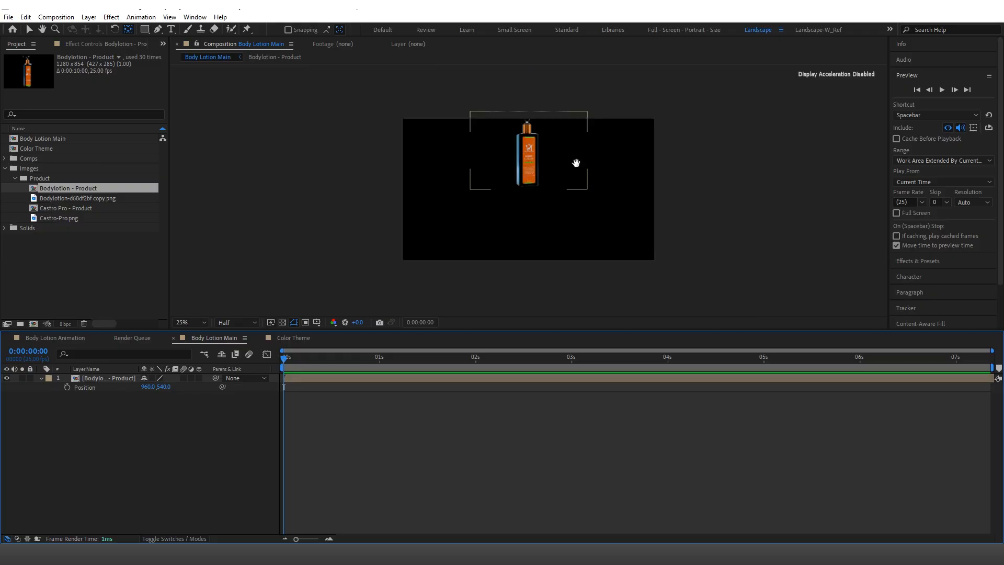
right_click(412, 475)
mouse_move(476, 343)
click(581, 401)
key(Return)
text(CO)
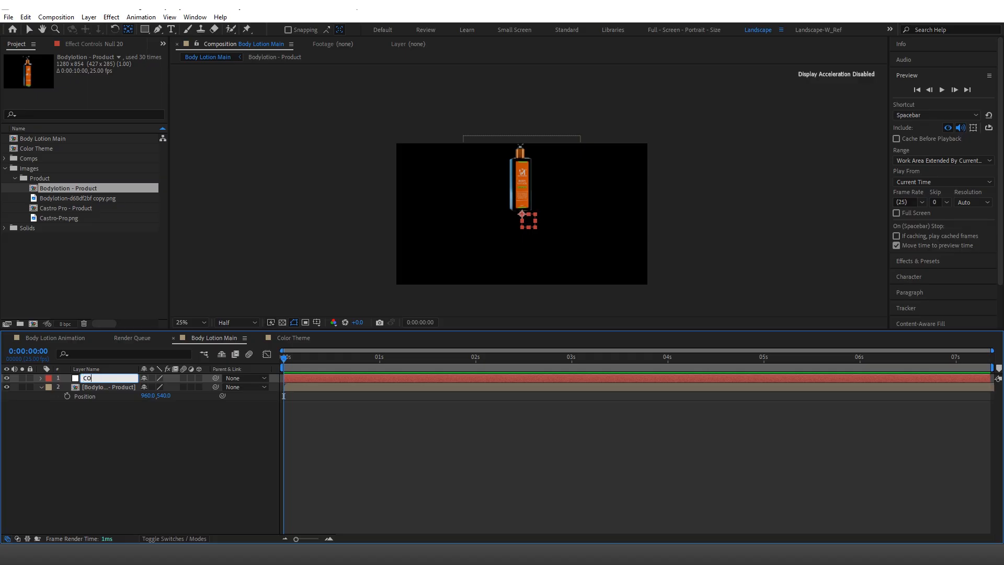
text(NTROLER)
click(300, 446)
- Parent the Bodylotion - Product layer to the CONTROLER null
drag(216, 387, 98, 381)
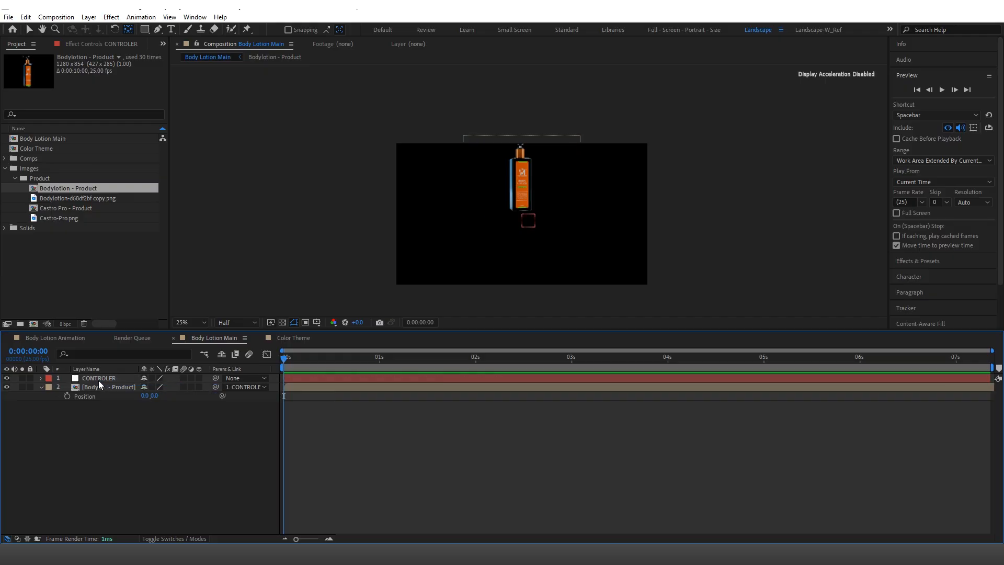
click(99, 379)
click(115, 388)
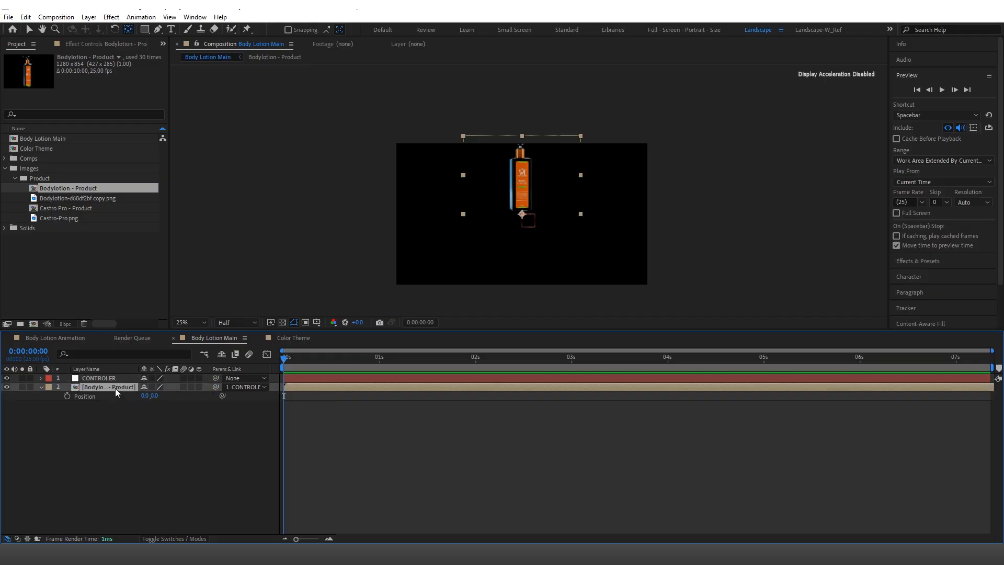
- Create a 1920 x 1080 px dark gray solid named Background and place it below the product layer
click(184, 465)
right_click(184, 463)
mouse_move(240, 338)
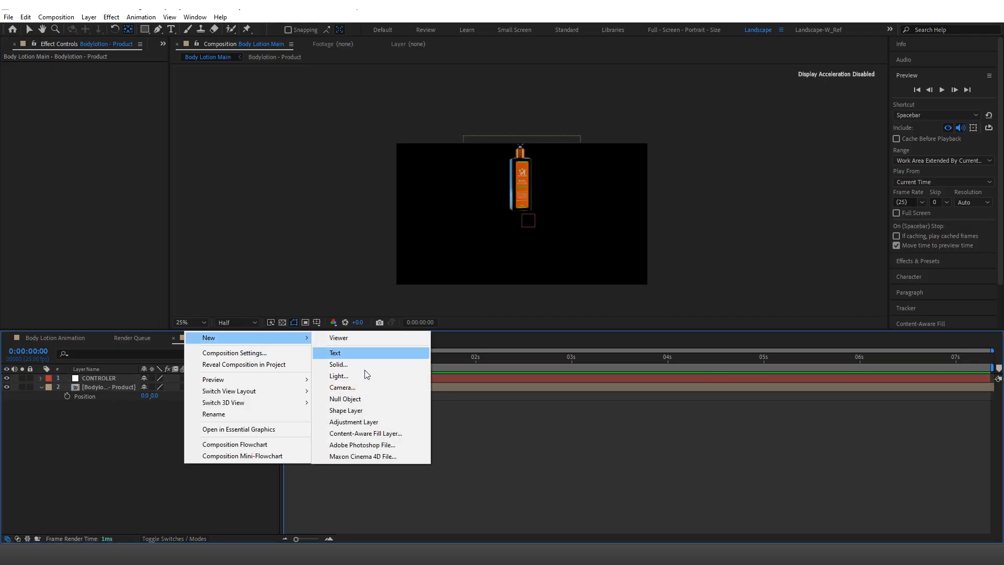
click(339, 364)
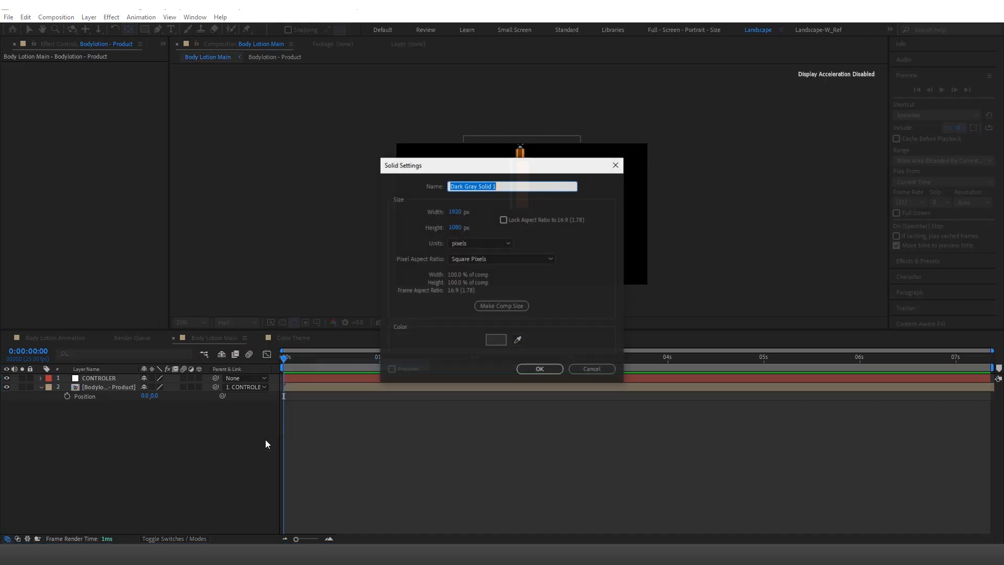
text(Background)
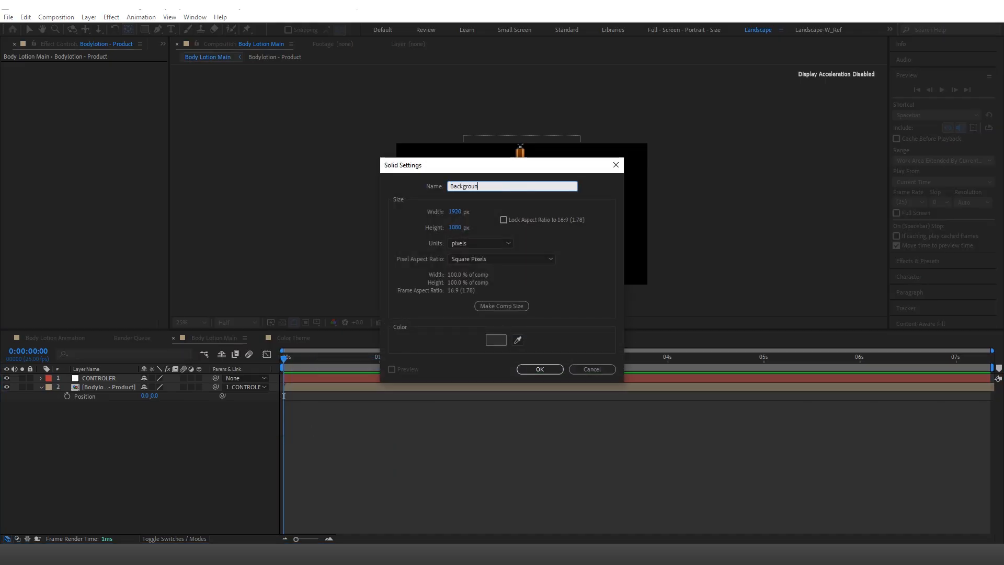
click(539, 368)
drag(118, 381, 110, 413)
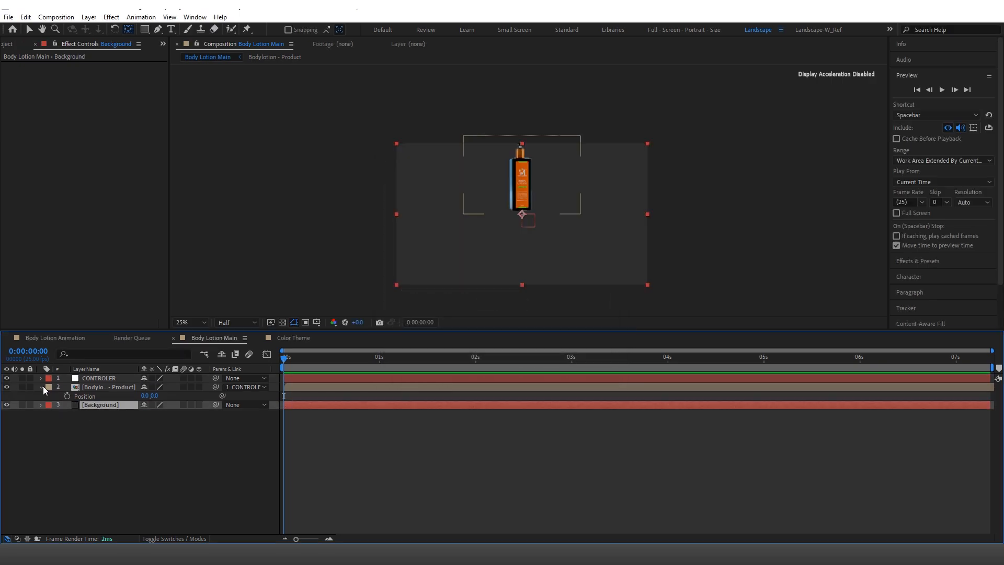
- Collapse the product layer's properties and apply the Gradient Ramp effect to the Background solid
click(41, 387)
click(111, 18)
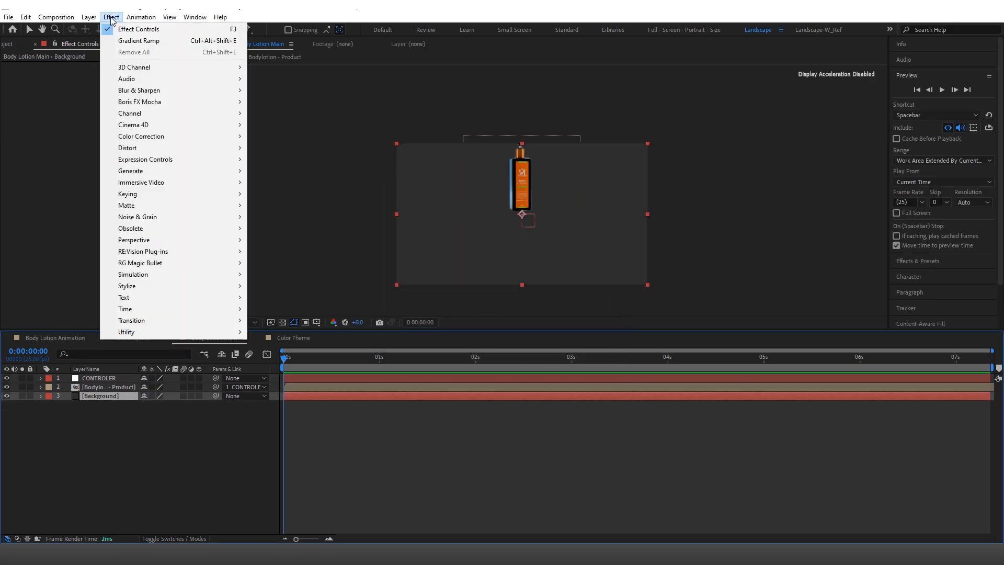
mouse_move(173, 170)
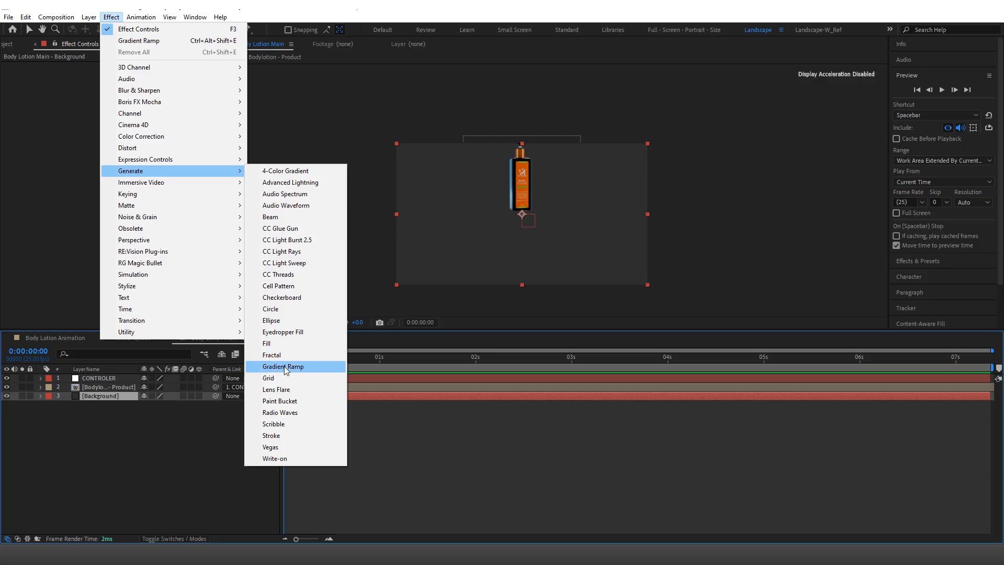
click(284, 366)
- Add the Color Theme composition as the topmost layer of Body Lotion Main to serve as a color reference
click(11, 47)
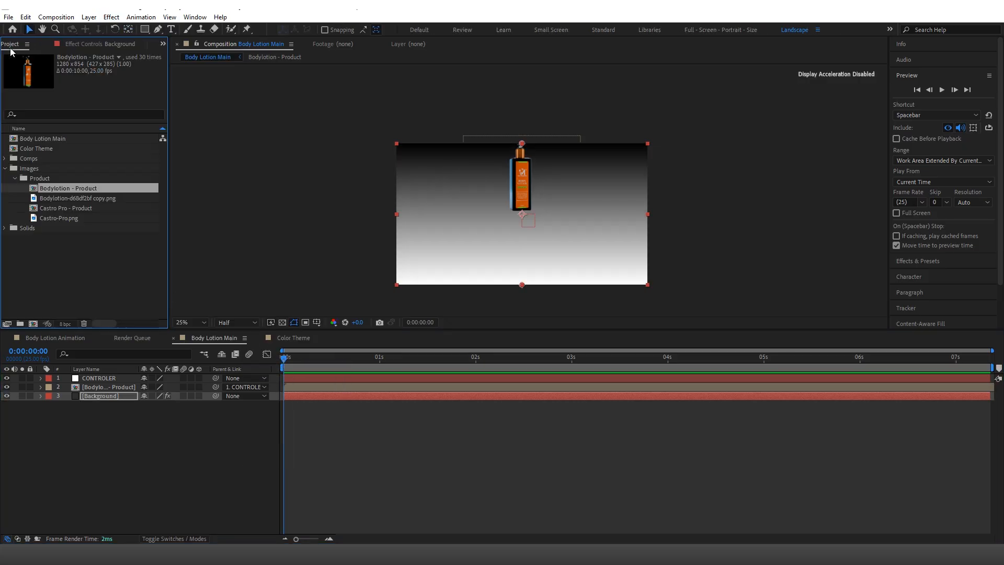
click(133, 250)
drag(47, 149, 142, 381)
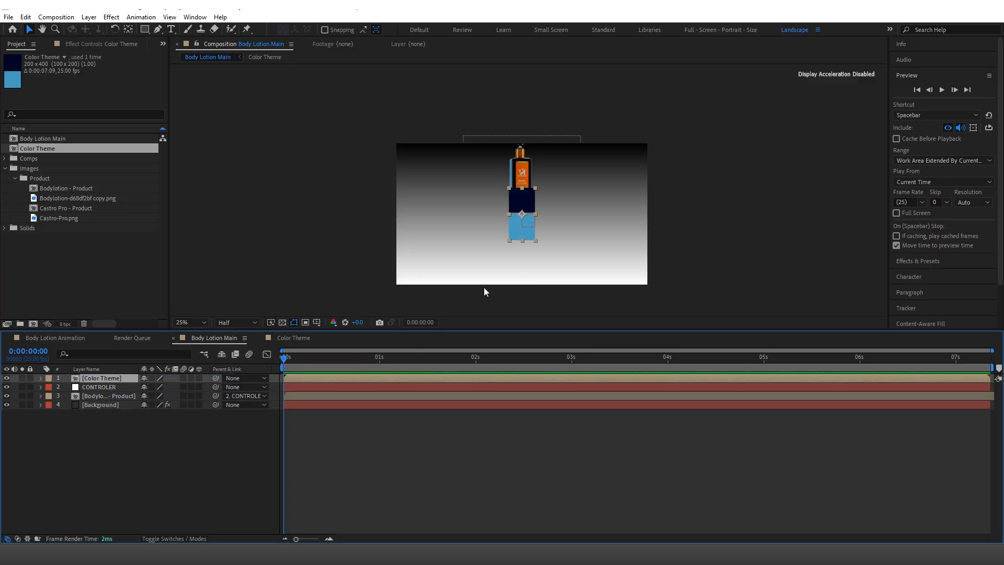
- Sample the swatches for the Background's Gradient Ramp: dark navy as start color and light blue as end color
click(62, 469)
click(107, 404)
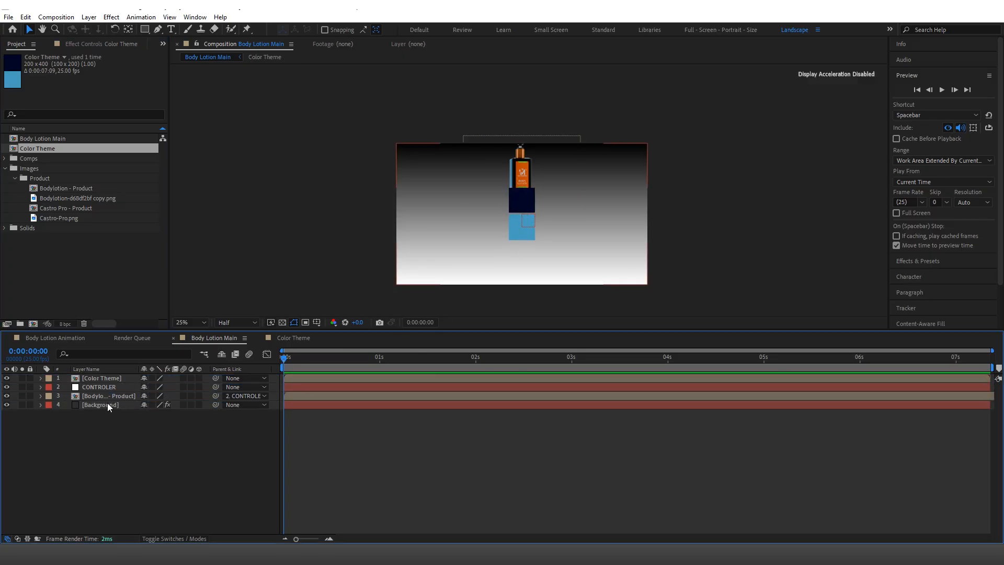
click(90, 47)
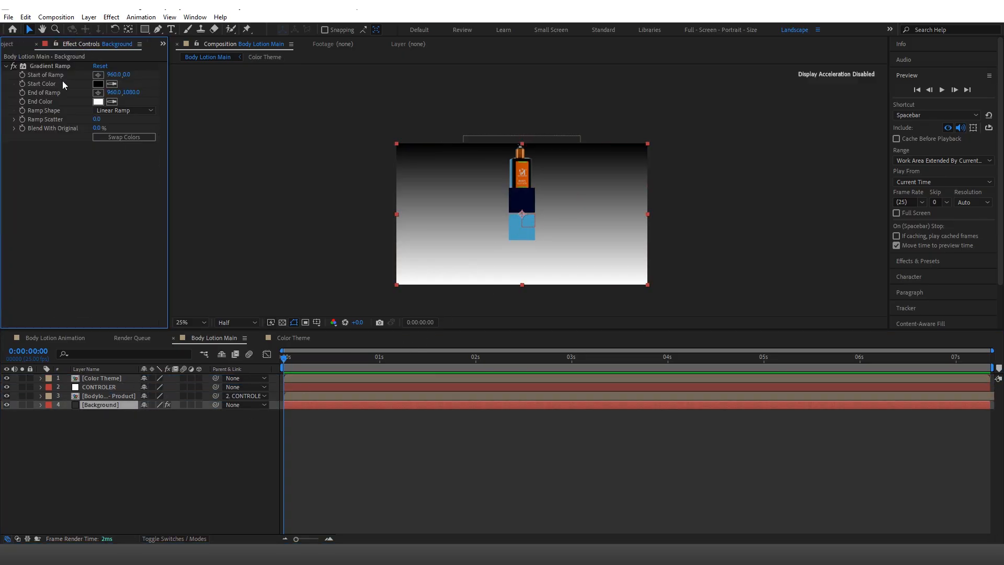
click(111, 83)
click(522, 198)
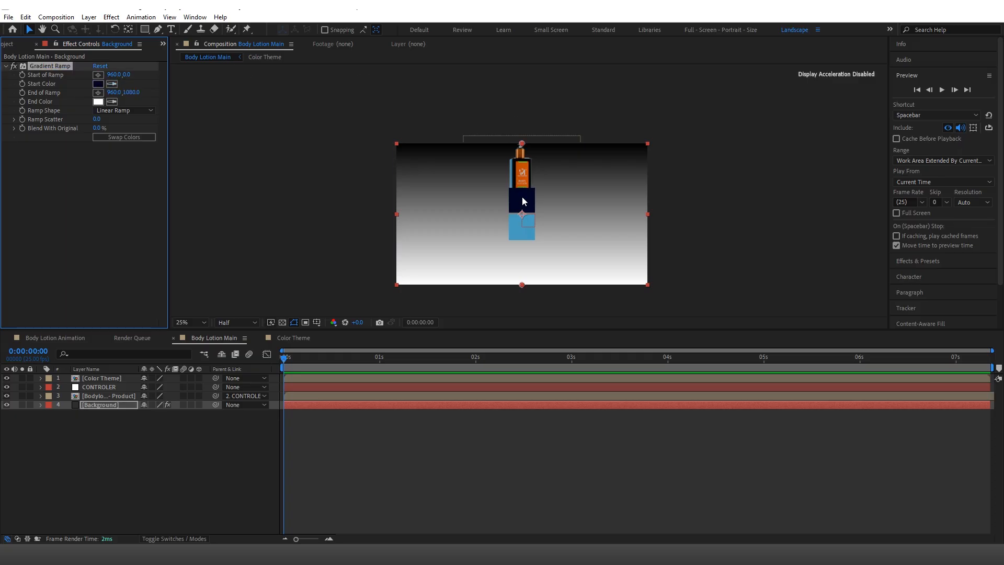
click(112, 102)
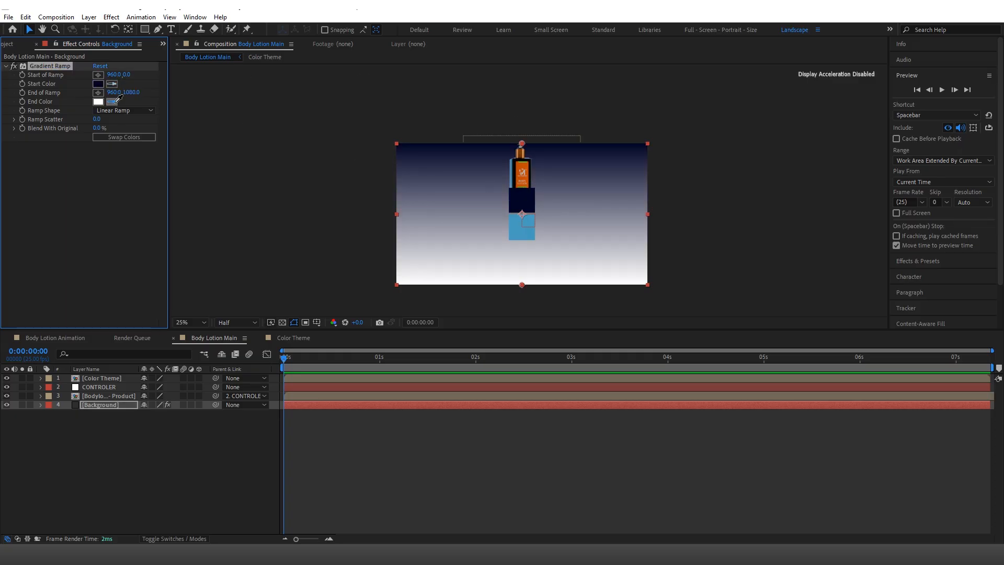
click(520, 229)
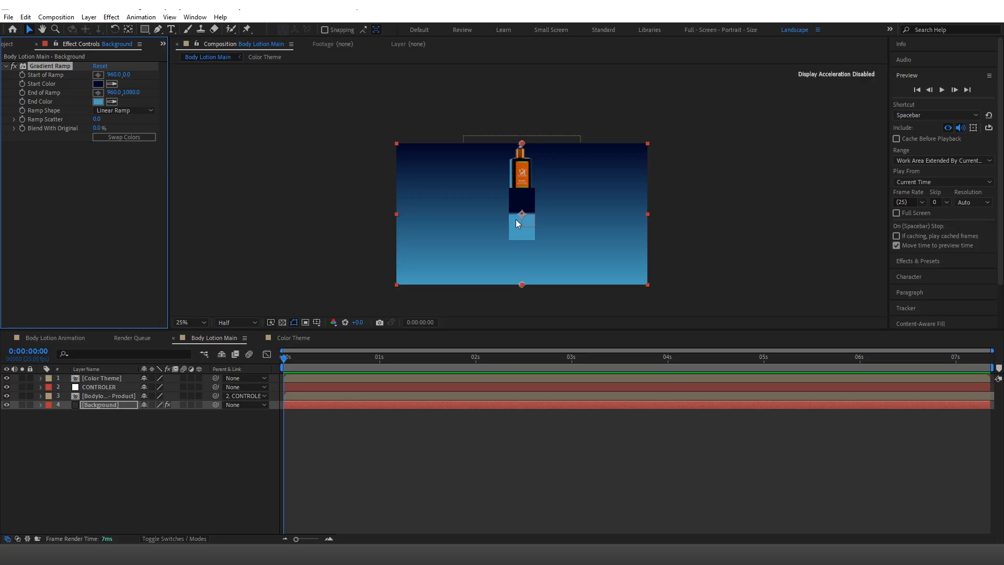
- Adjust the Gradient Ramp's end point to 960, 843 and its start point to 960, -93
click(522, 284)
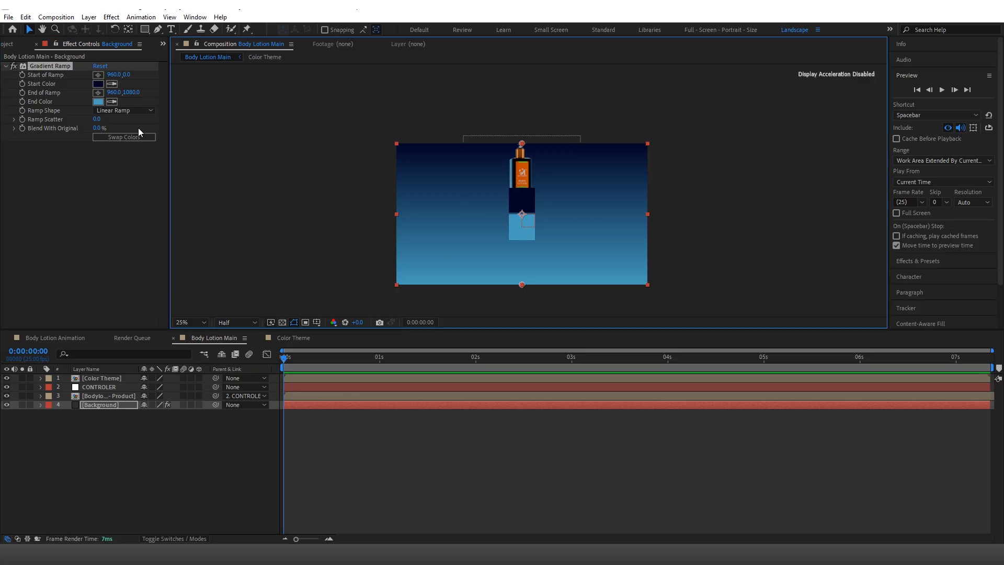
drag(137, 94, 59, 94)
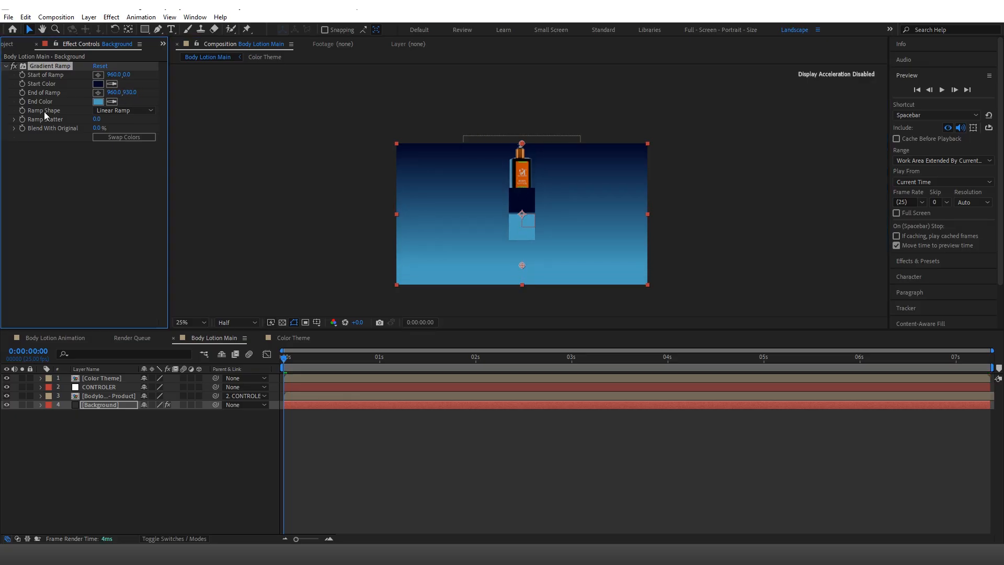
drag(134, 92, 77, 105)
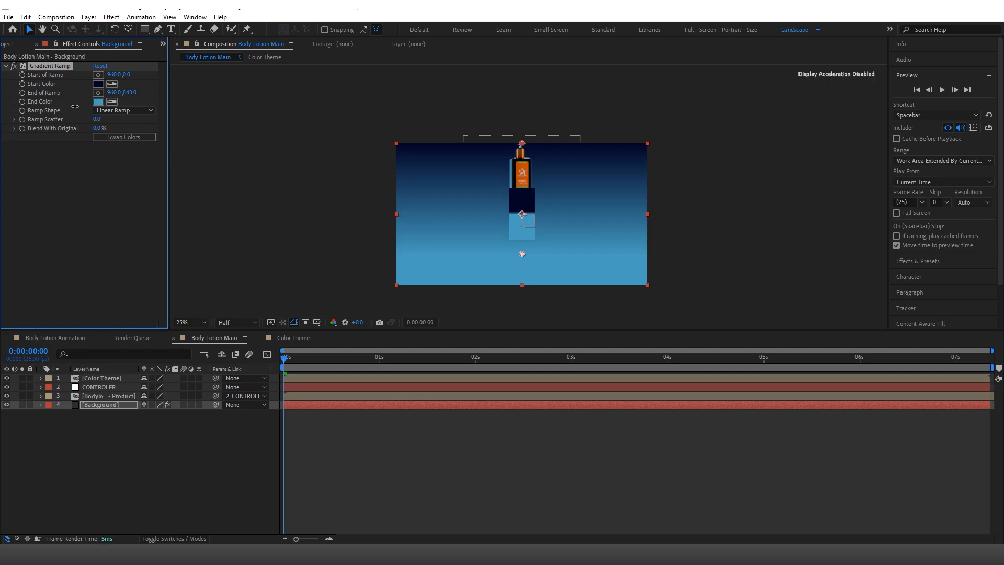
drag(127, 76, 122, 124)
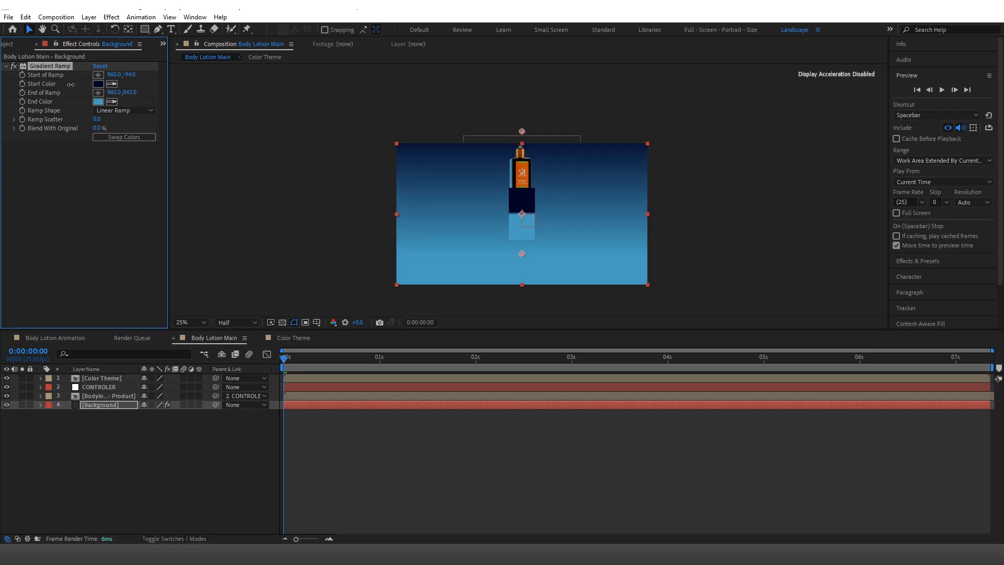
- Delete the Color Theme layer from the Body Lotion Main composition
click(119, 438)
click(96, 378)
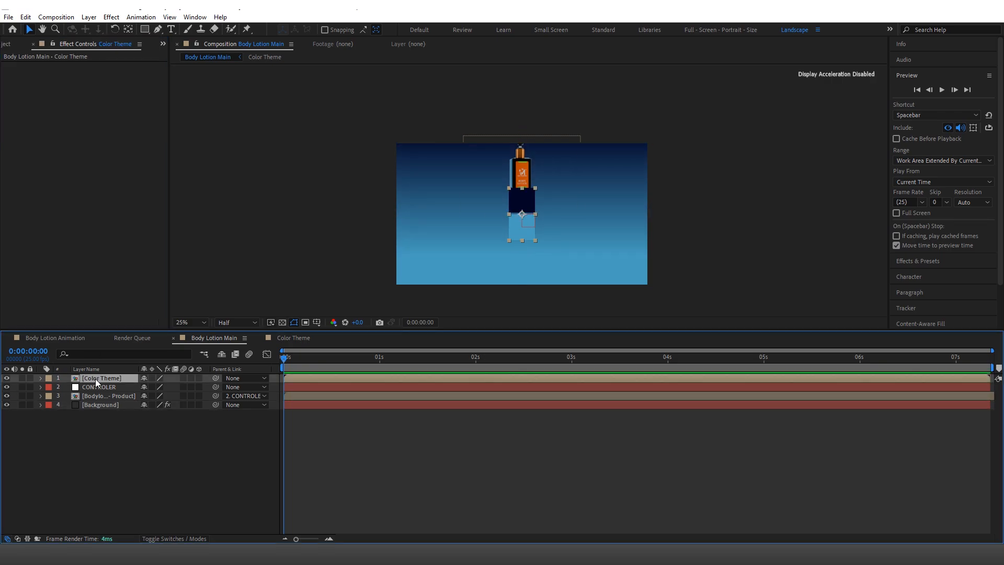
key(Delete)
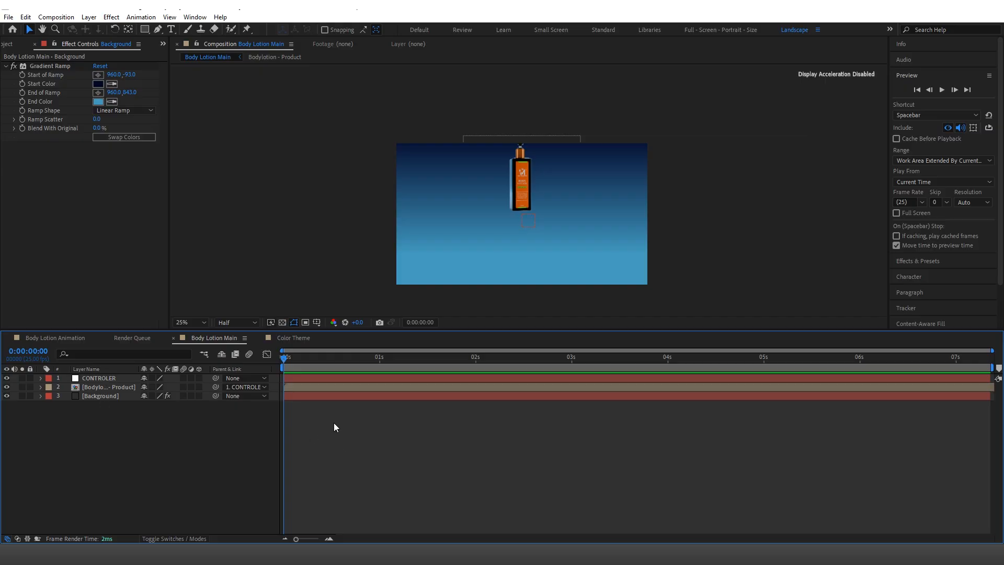
- Apply a Slider Control expression effect to the CONTROLER null and duplicate it
click(323, 387)
click(100, 378)
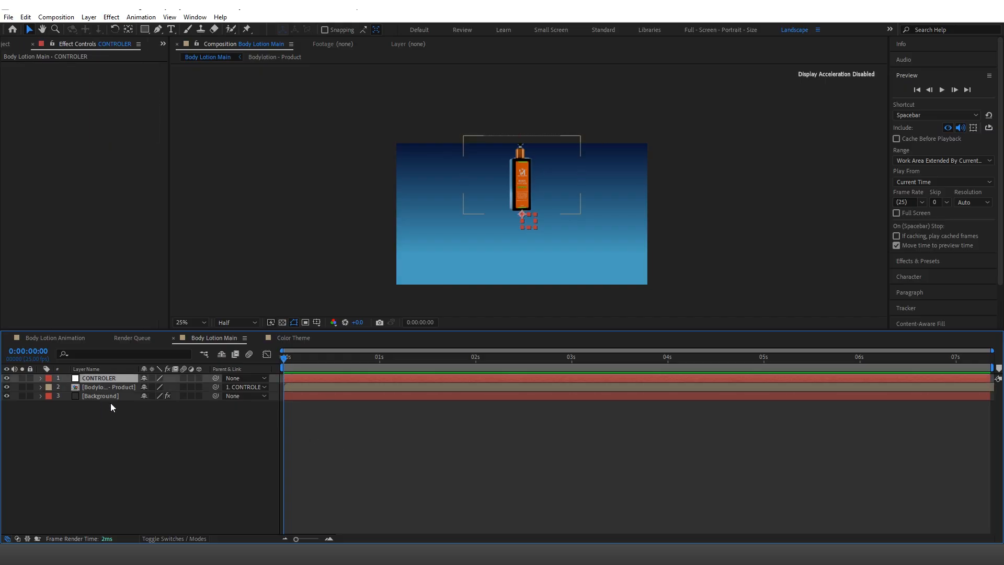
click(111, 17)
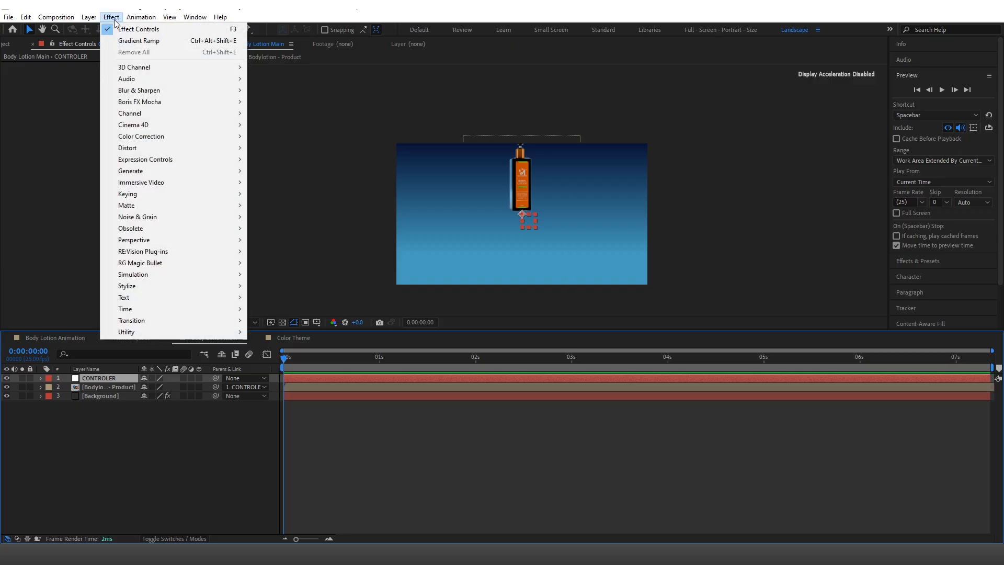
mouse_move(155, 164)
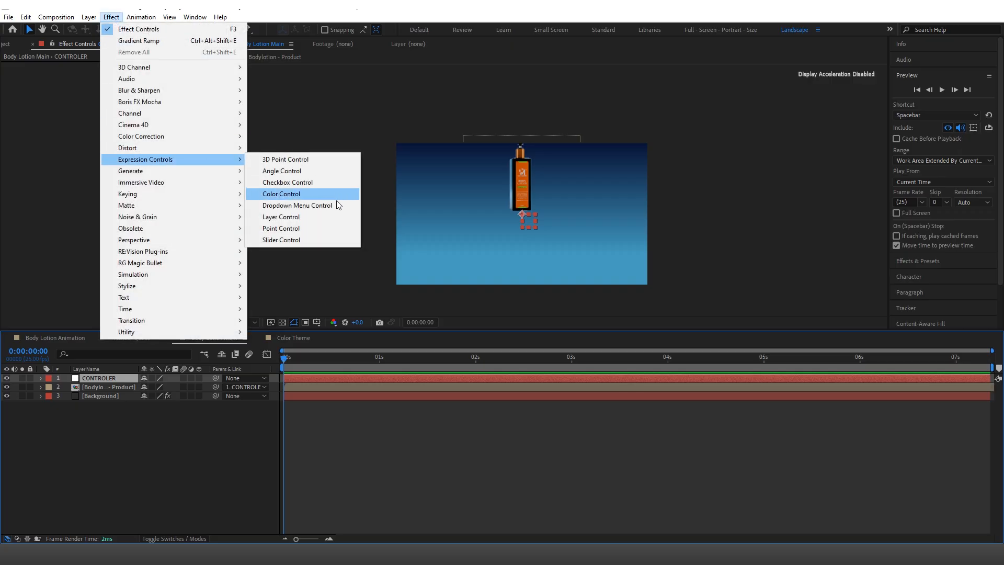
click(284, 240)
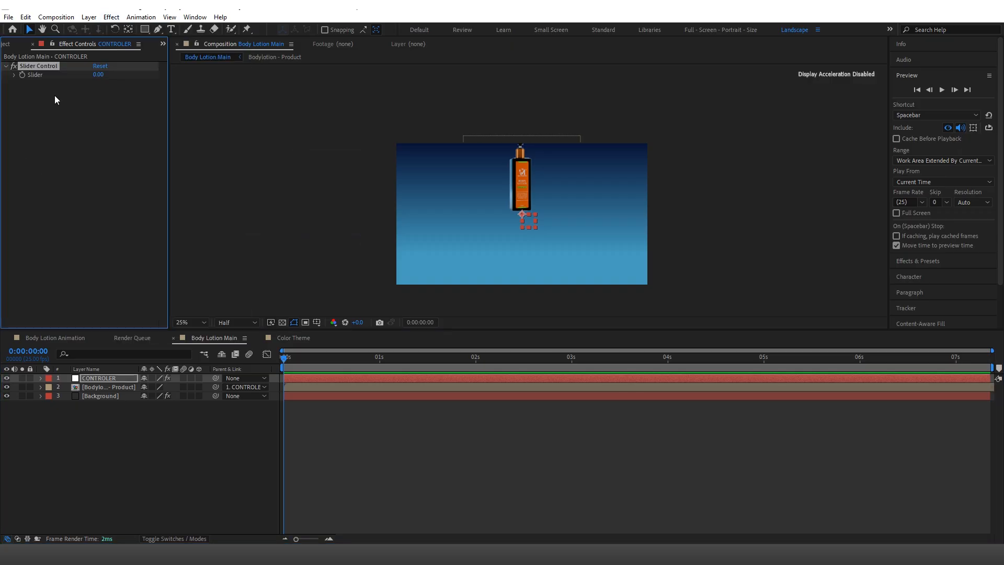
key(ctrl+d)
- Rename CONTROLER's first slider control to Spin and the second one to Space
click(44, 67)
key(Return)
text(Sp)
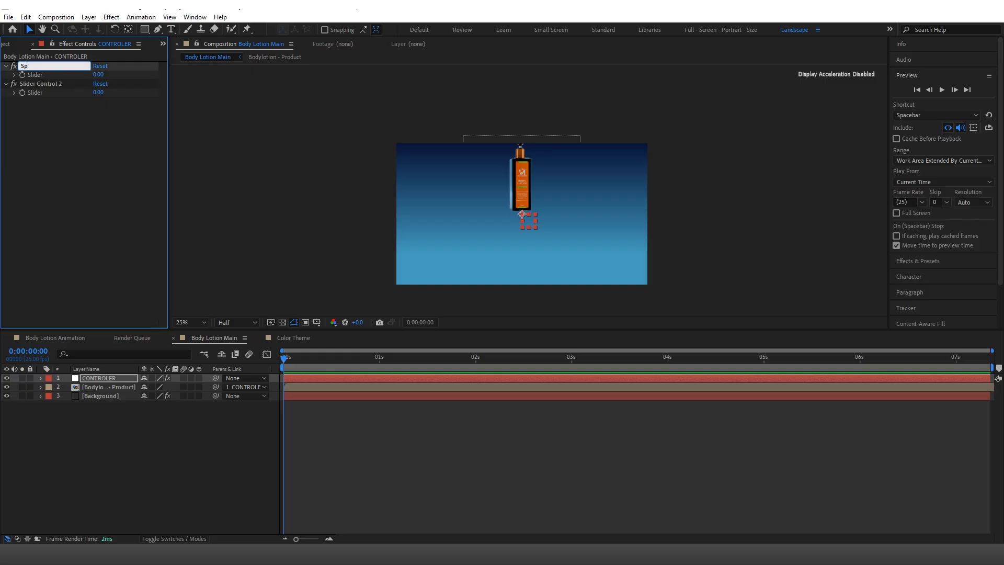
key(Return)
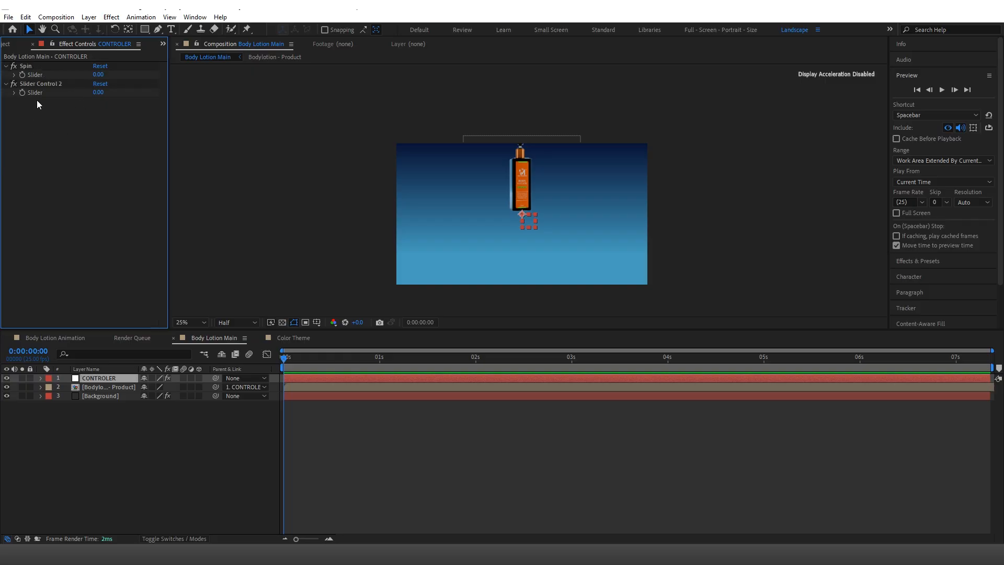
click(39, 84)
key(Return)
text(Space)
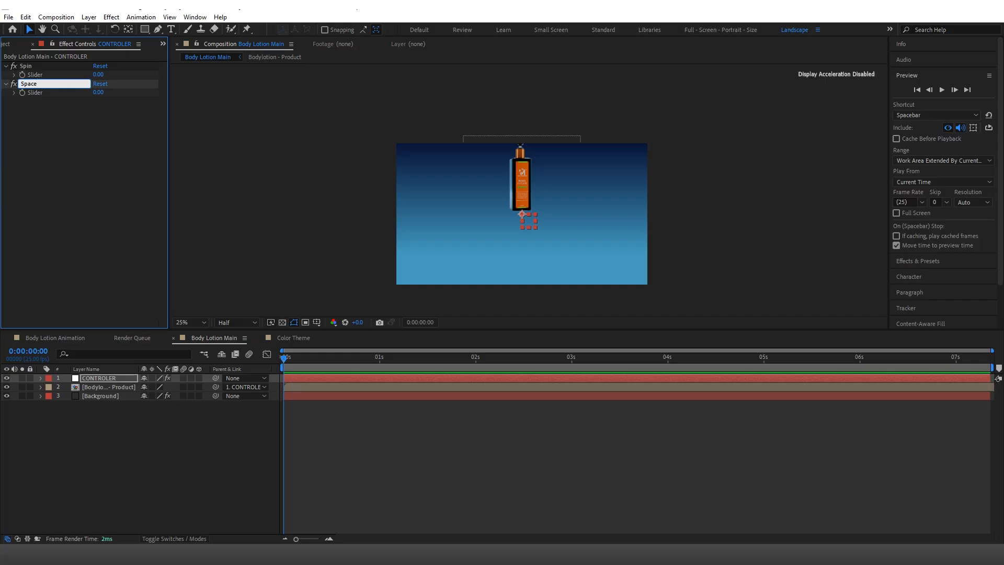
key(Return)
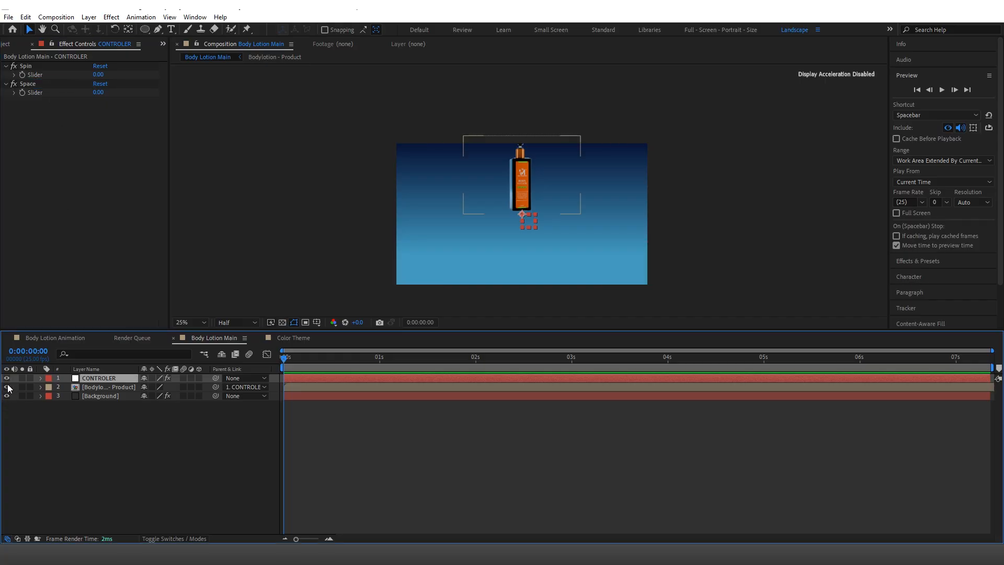
- Hide the Bodylotion - Product layer
click(6, 387)
click(92, 466)
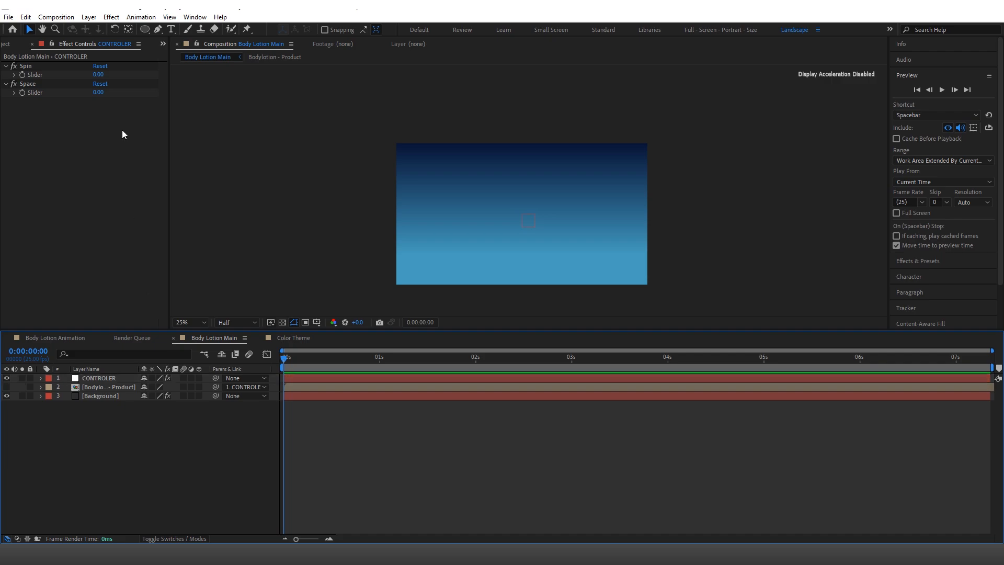
- Draw an ellipse shape near the middle of the Body Lotion Main composition and set its size to 780 by 780
click(145, 29)
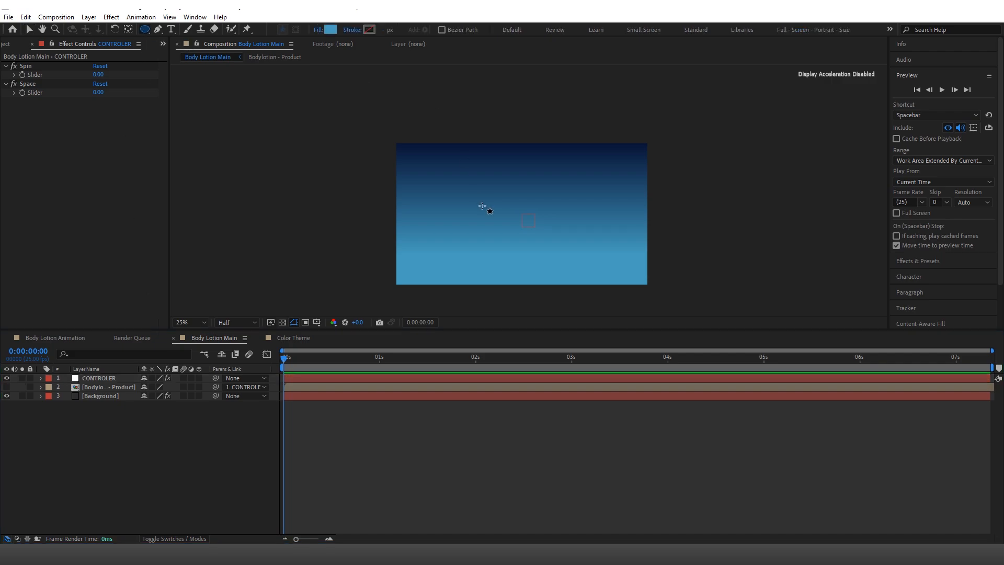
drag(471, 171, 560, 255)
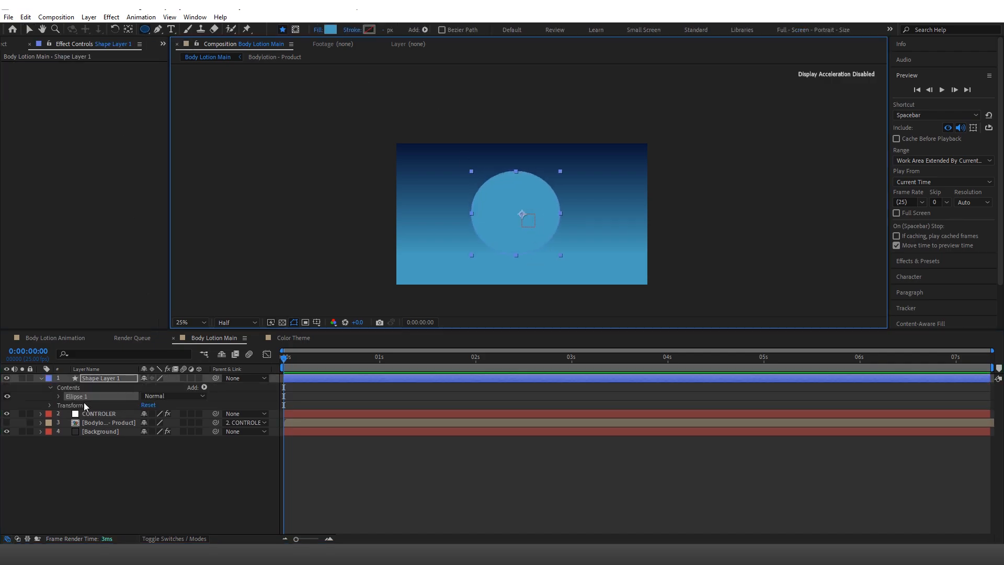
click(59, 396)
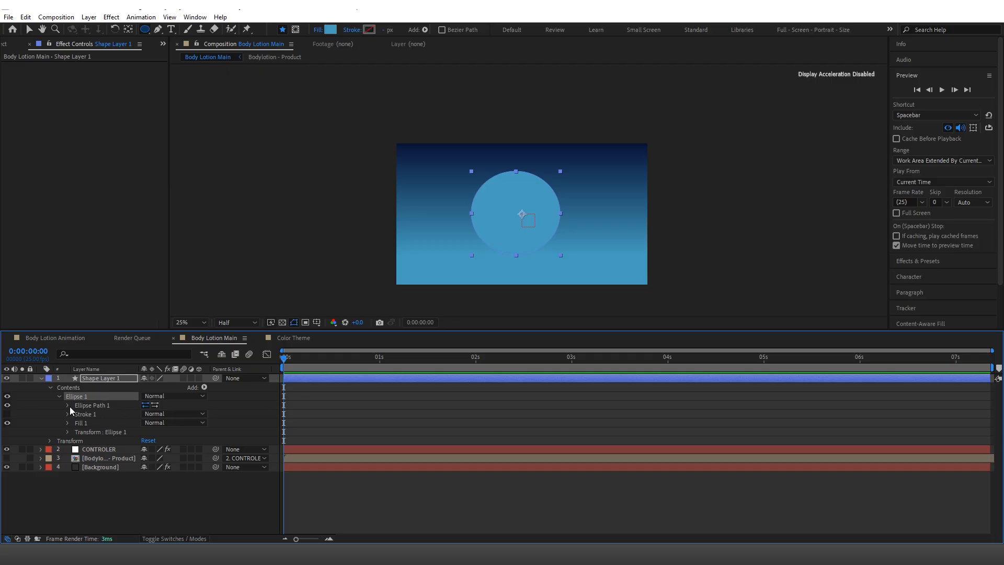
click(68, 406)
click(157, 413)
text(780)
click(173, 413)
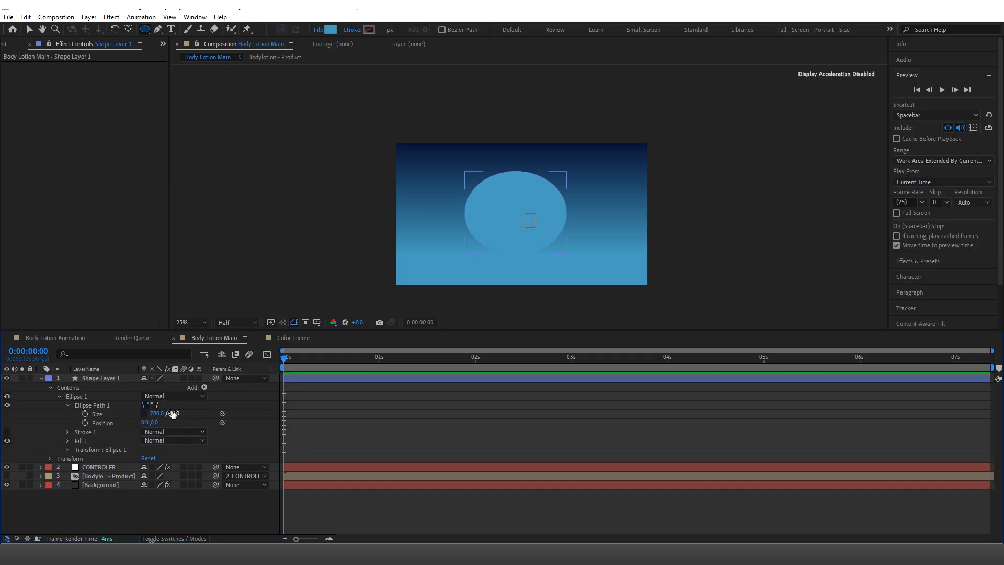
text(780)
key(Return)
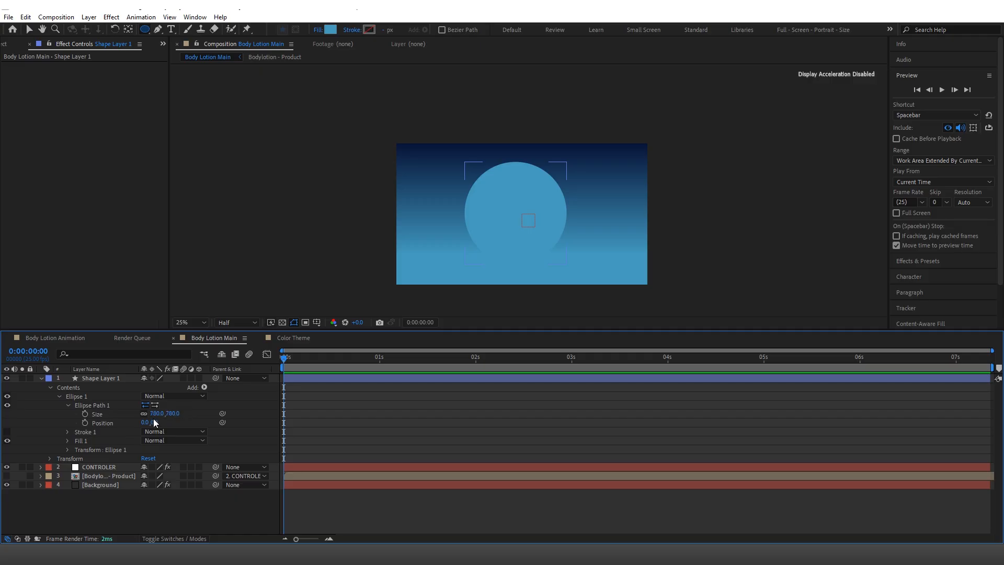
- Change the fill type of Shape Layer 1's ellipse to a radial gradient
click(102, 379)
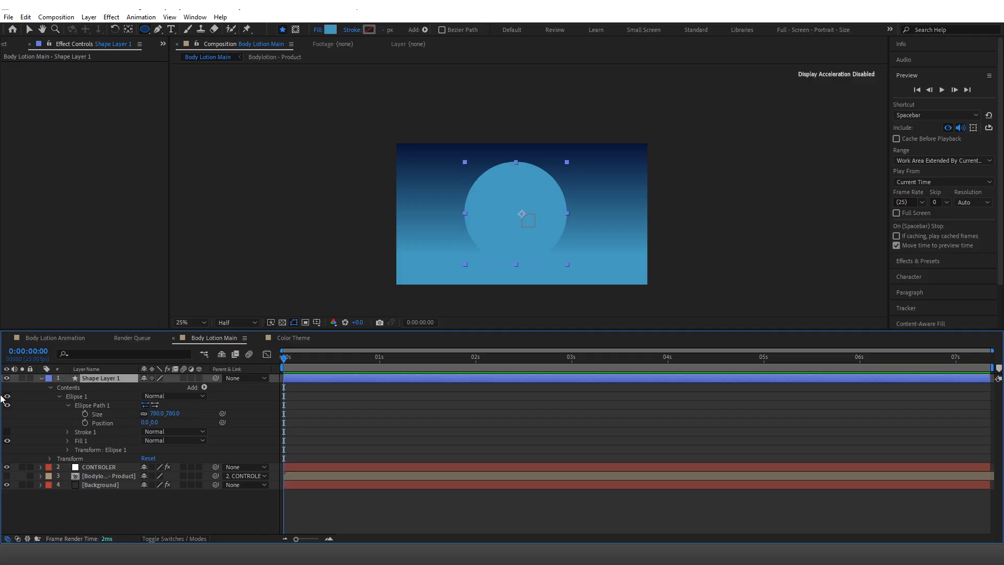
click(318, 30)
click(486, 248)
click(485, 307)
click(331, 29)
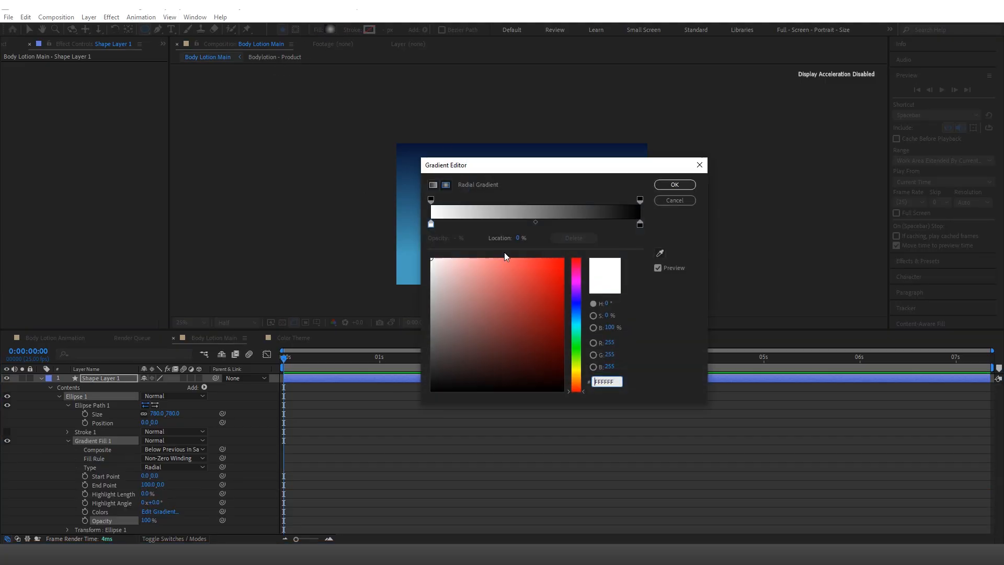
click(682, 200)
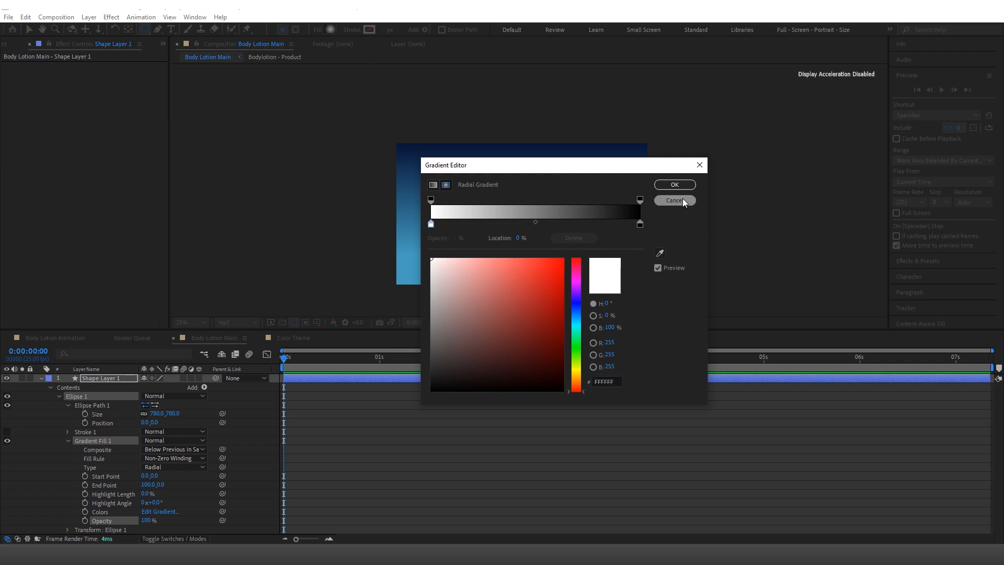
- Add the Color Theme composition above Shape Layer 1 and place its swatches beside the circle for colour sampling
click(4, 44)
drag(37, 148, 111, 379)
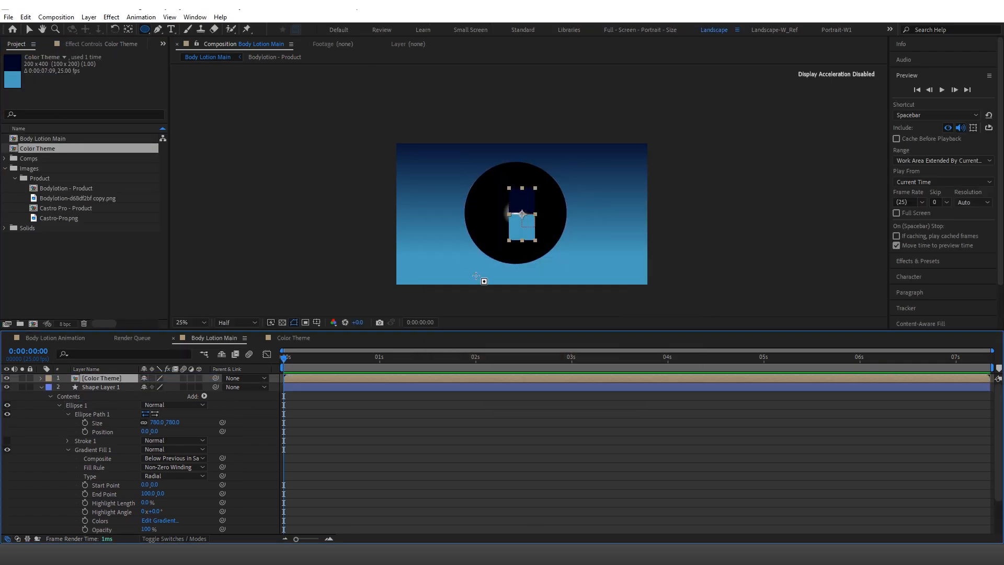
key(v)
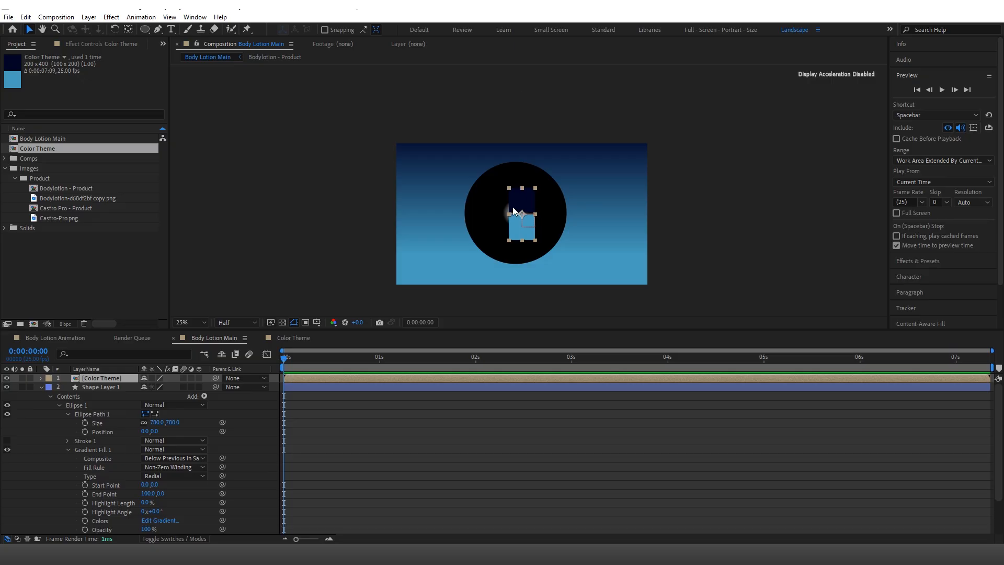
drag(514, 211, 426, 200)
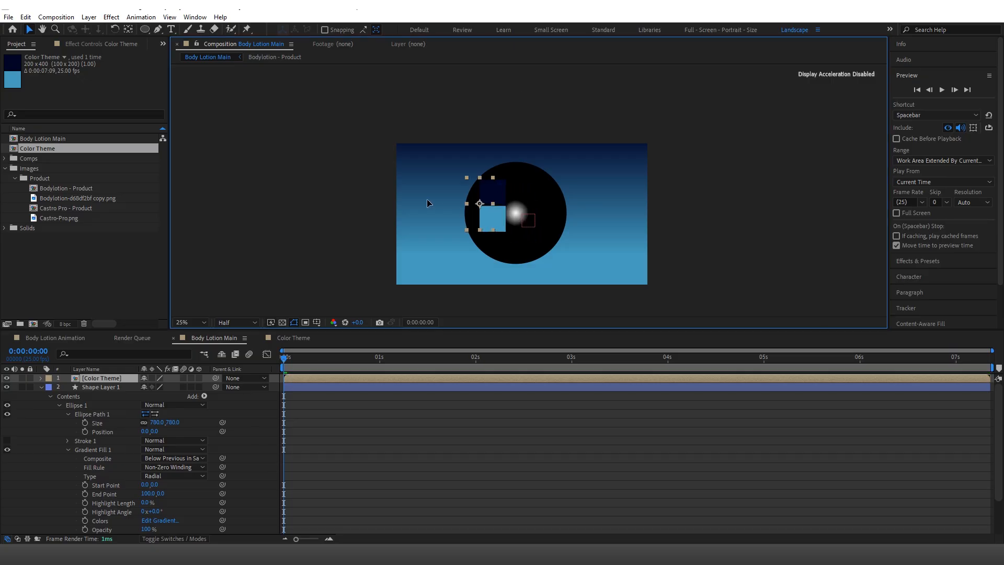
- Colour the circle's radial gradient from the Color Theme swatches, with light blue 469DBD at the start and dark navy 010426 at the end
click(79, 388)
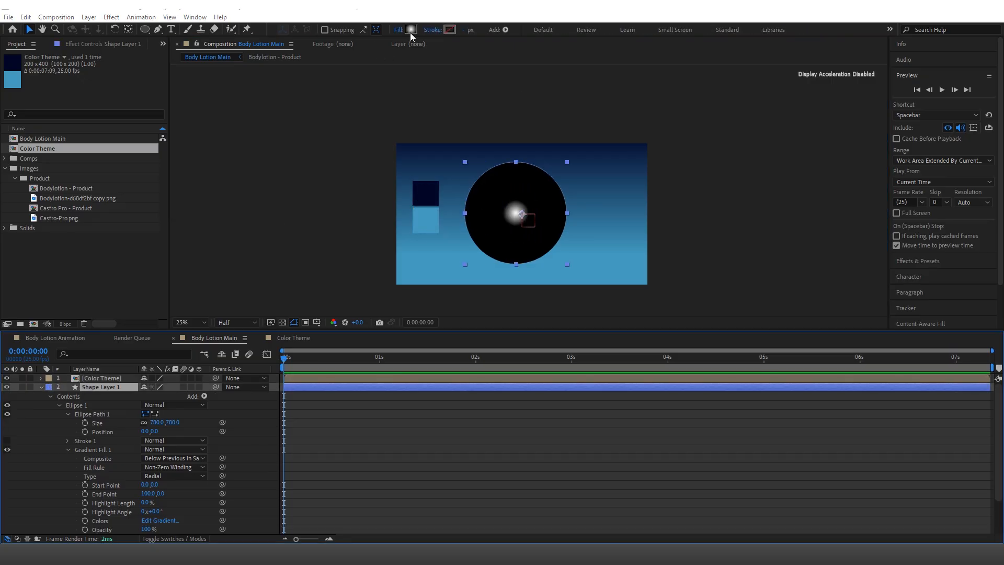
click(408, 30)
drag(516, 164, 648, 246)
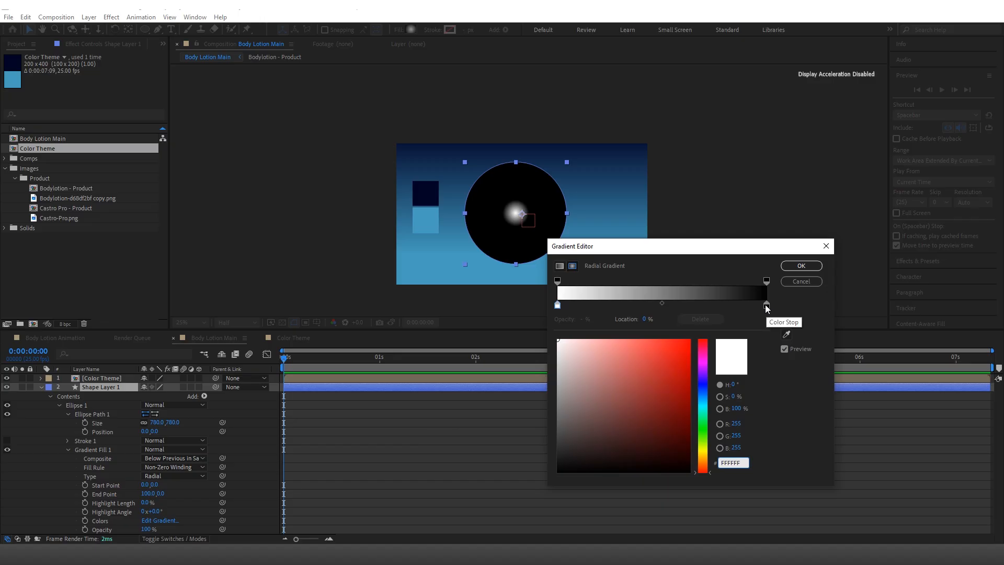
click(767, 305)
click(786, 334)
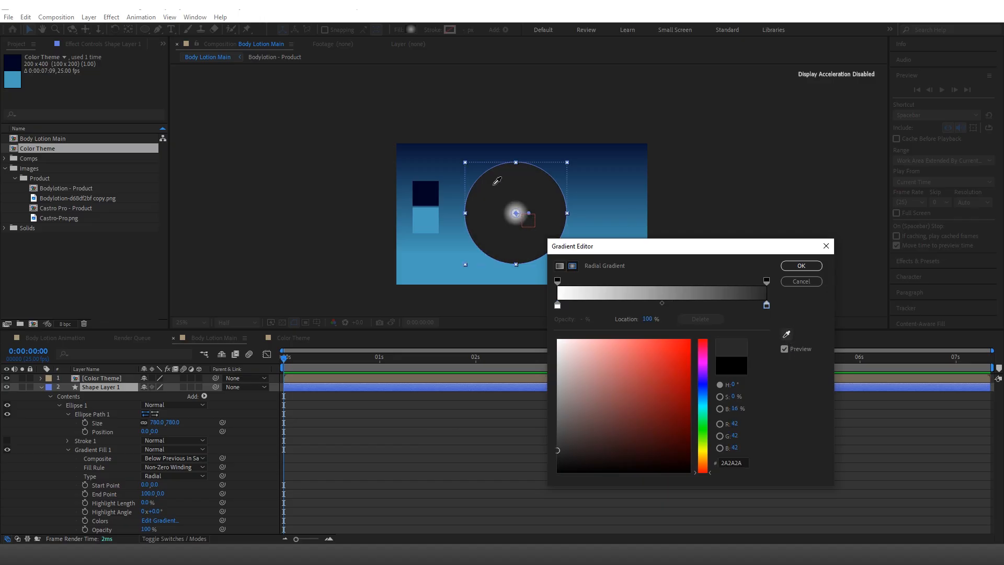
click(427, 193)
click(557, 305)
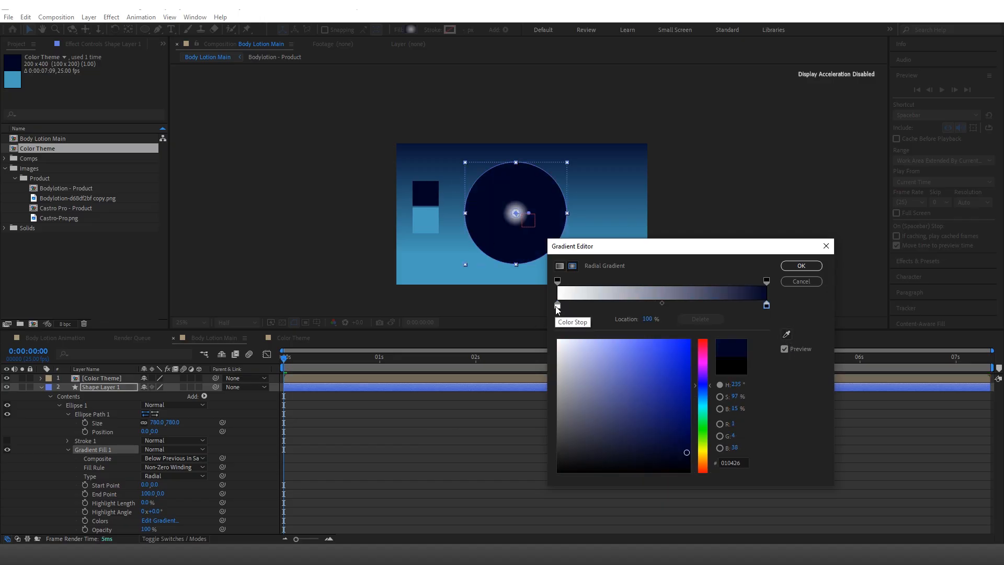
click(786, 335)
click(426, 220)
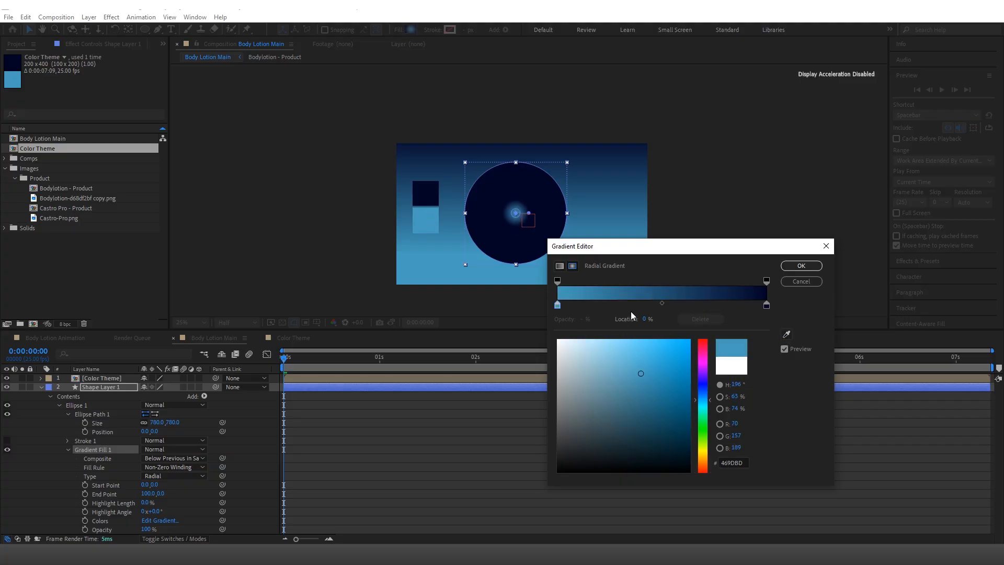
- Add a white stop at the start of the circle's gradient and move the light blue stop to 18.5%
drag(558, 306, 582, 306)
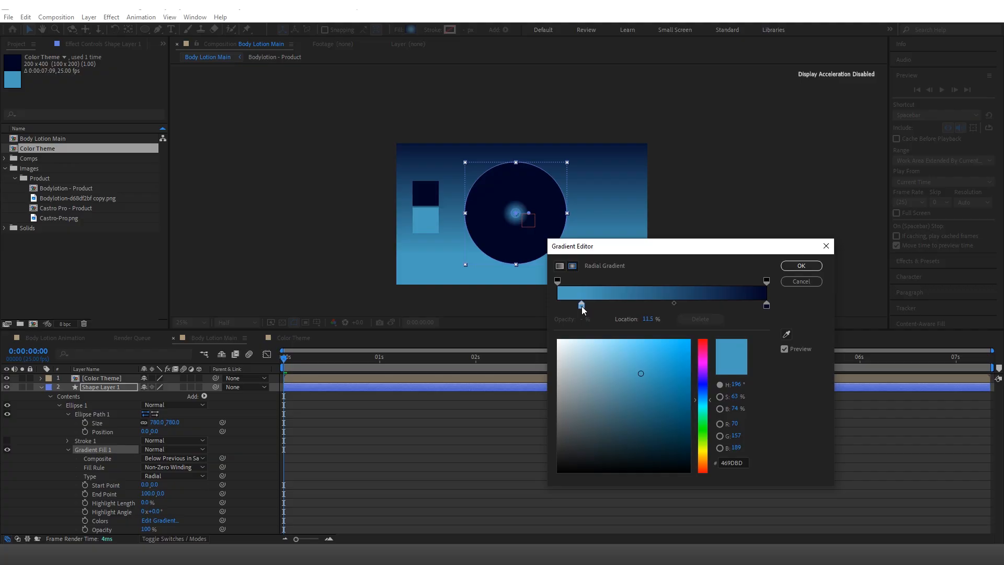
click(557, 306)
drag(576, 358, 596, 310)
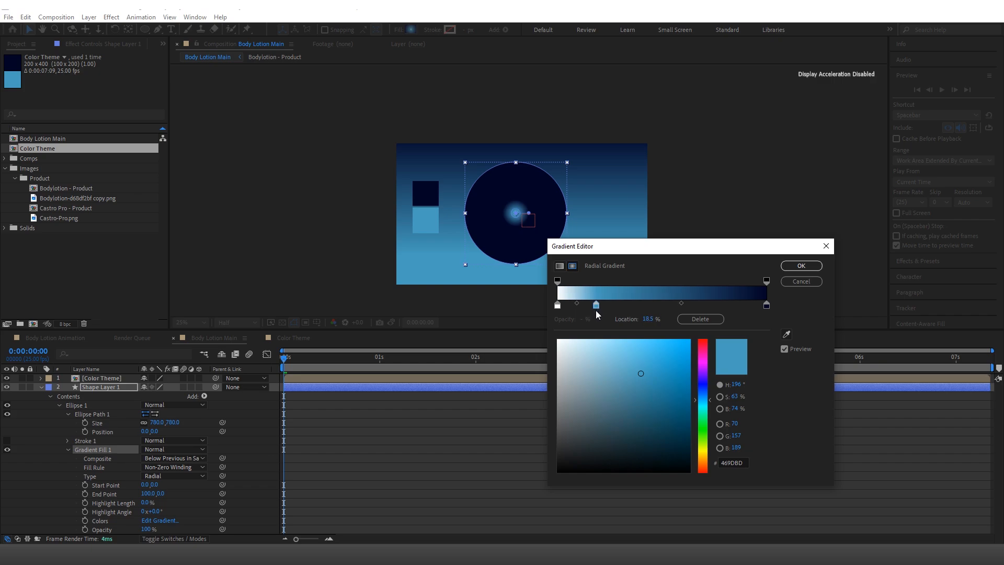
click(801, 267)
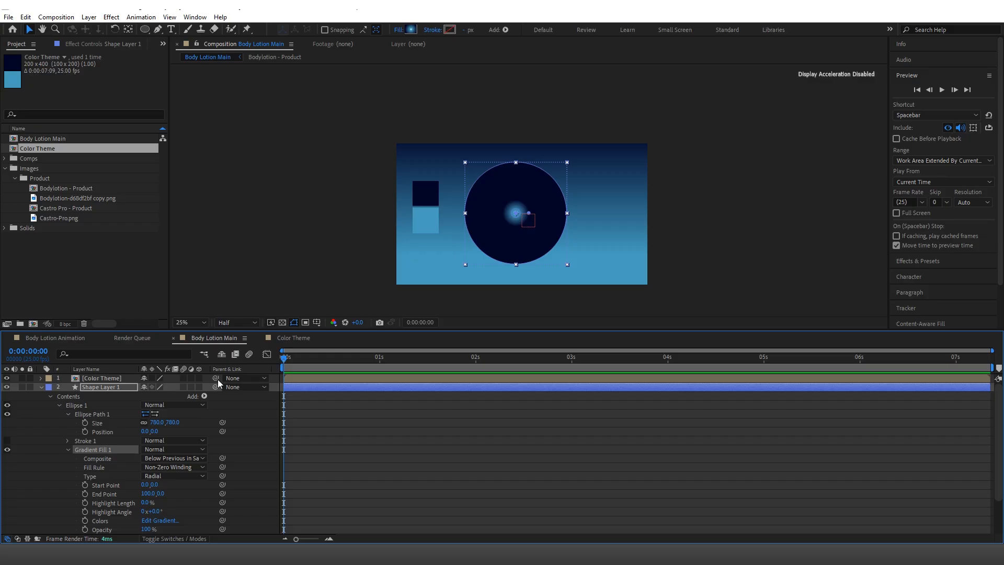
- Extend the gradient's end point to 448, 28 and enlarge the white glow by moving the blue stop outward, with the white-blue midpoint at 55.7%
drag(530, 213, 571, 216)
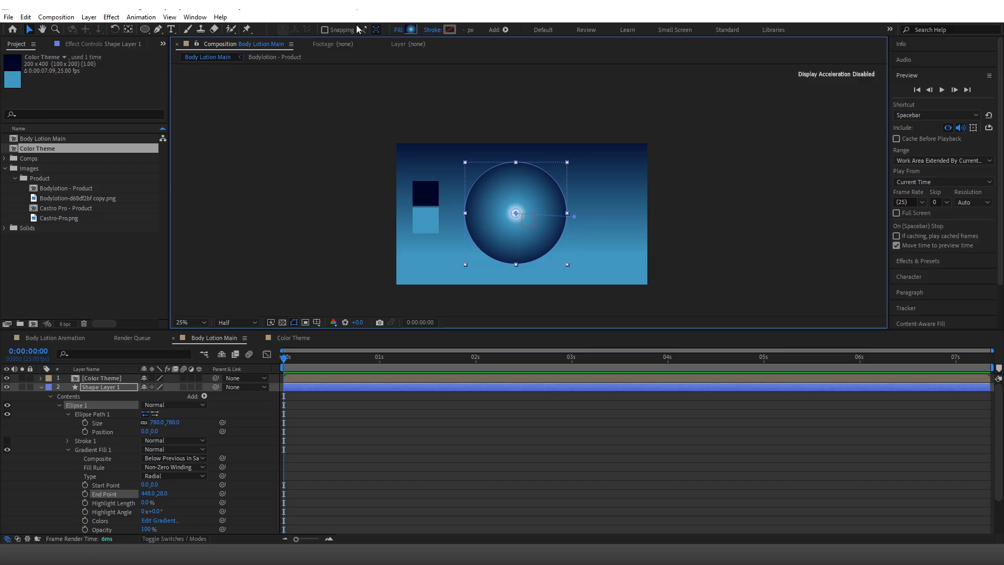
click(411, 29)
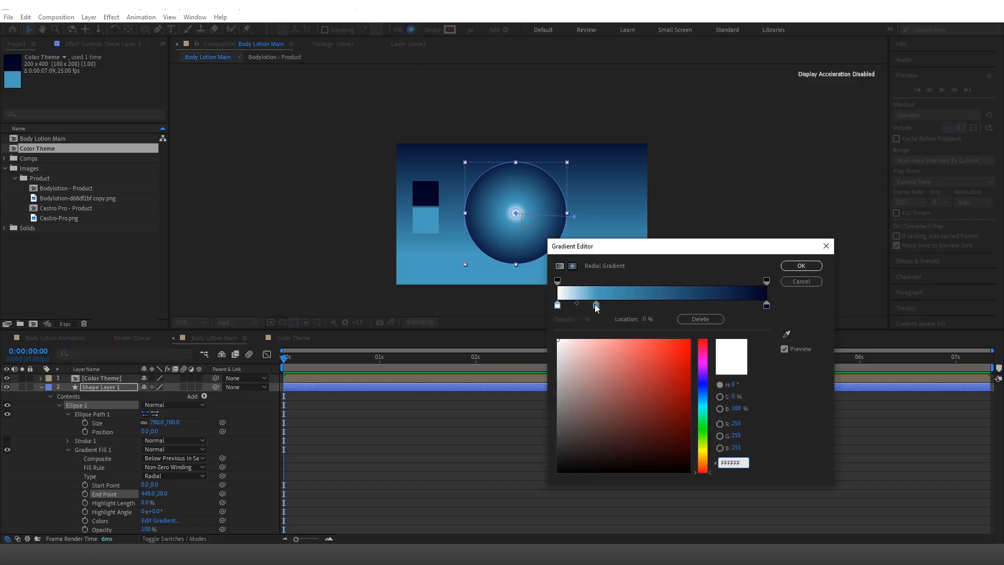
drag(596, 305, 623, 306)
mouse_move(558, 305)
mouse_down()
mouse_move(607, 302)
mouse_move(551, 307)
mouse_up()
drag(622, 307, 597, 306)
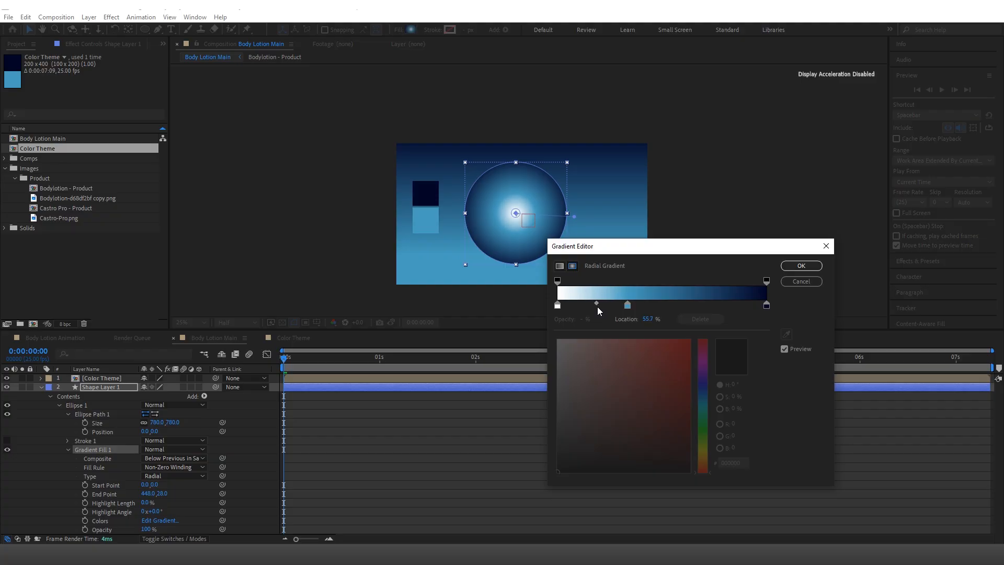
click(799, 266)
click(369, 438)
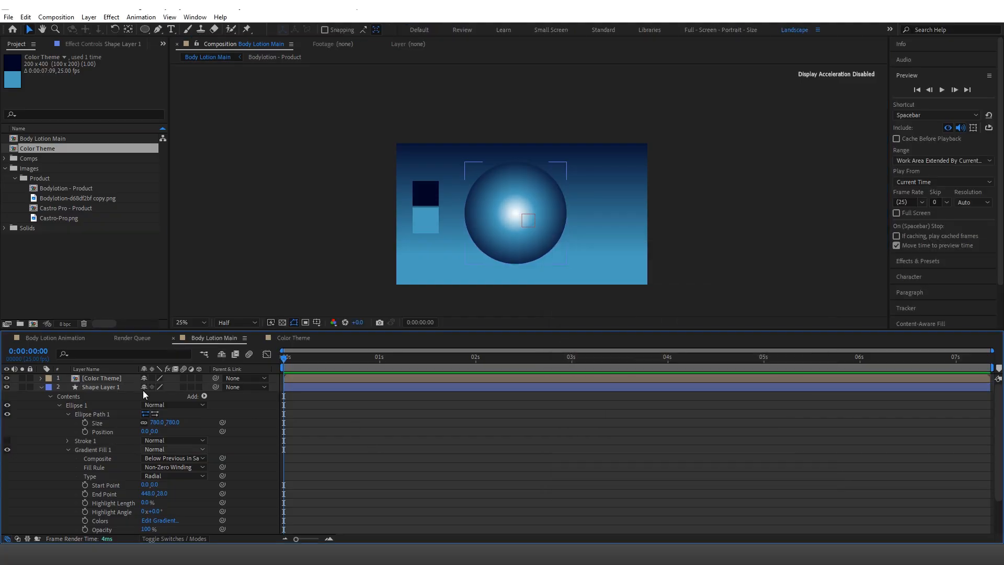
- Collapse Shape Layer 1 and delete the Color Theme layer from the composition
click(42, 387)
click(96, 377)
key(Delete)
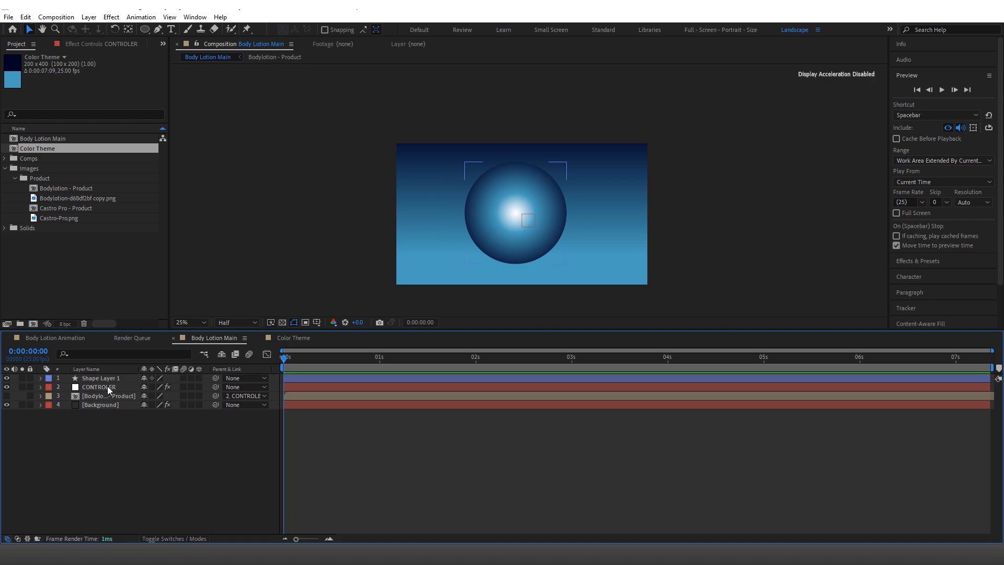
- Make the hidden Bodylotion - Product layer visible again
click(82, 44)
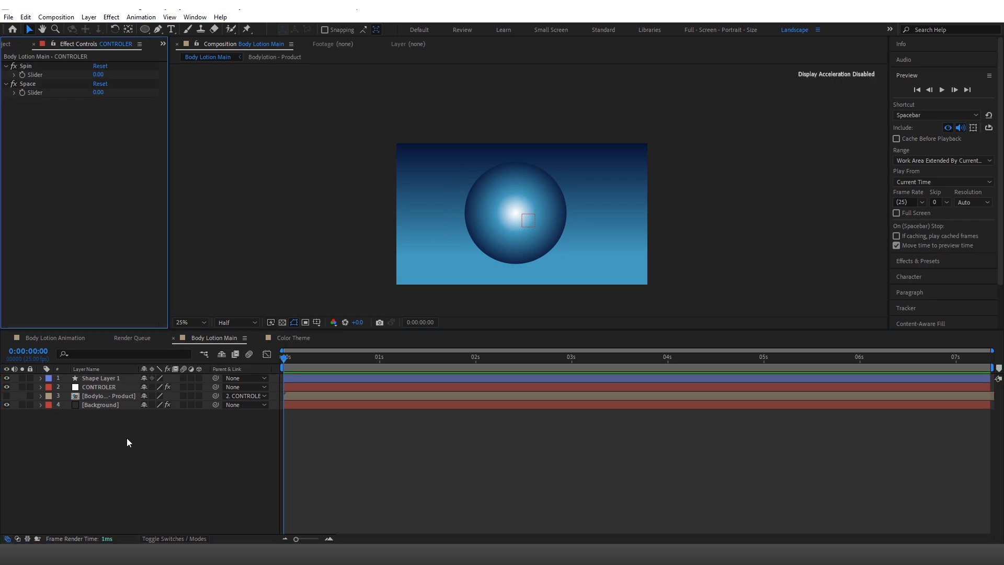
click(102, 404)
click(107, 396)
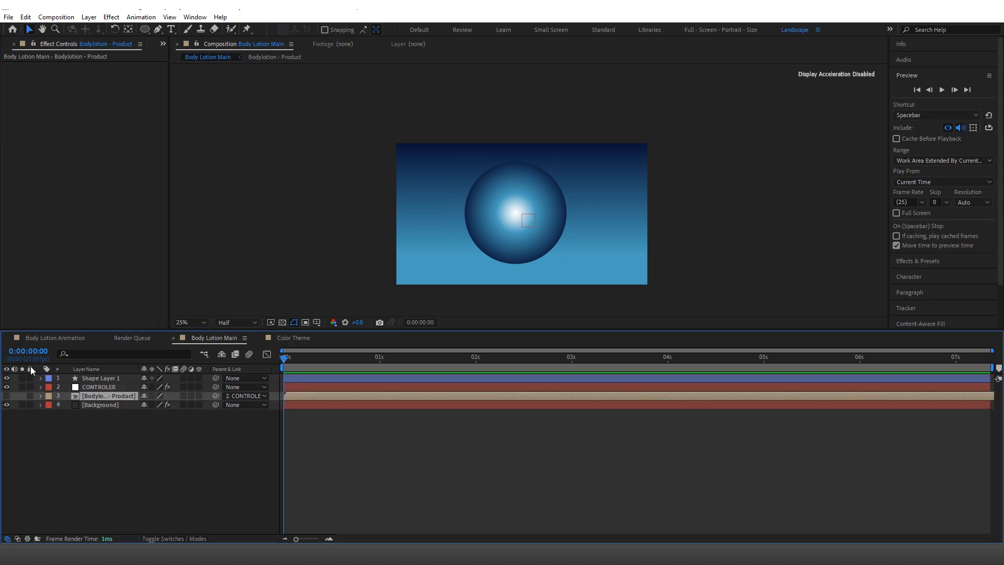
click(7, 396)
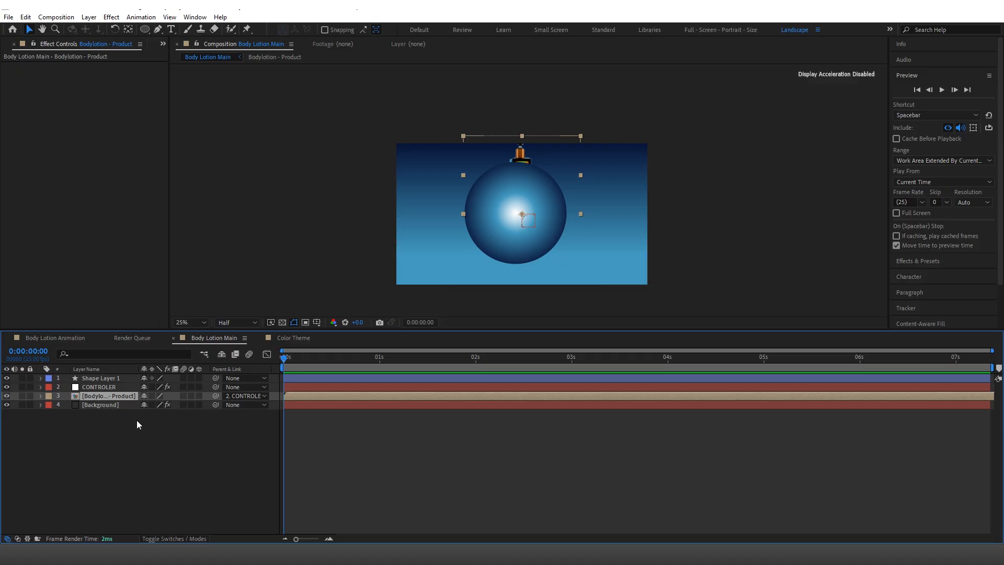
- Give the Bodylotion - Product layer's Rotation the expression index * thisComp.layer("CONTROLER").effect("Spin")("Slider"); linked to CONTROLER's Spin slider
key(r)
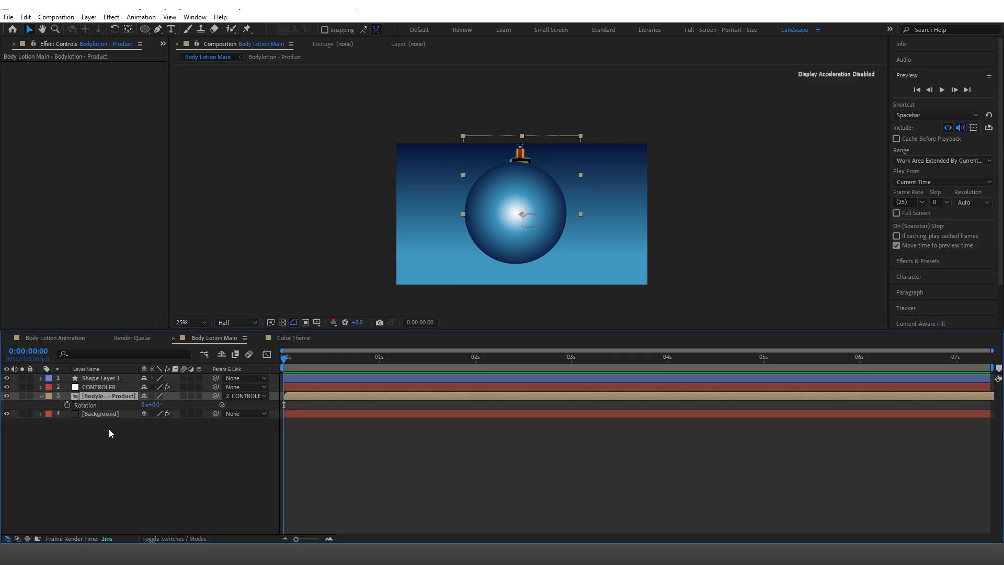
click(87, 409)
alt+click(68, 406)
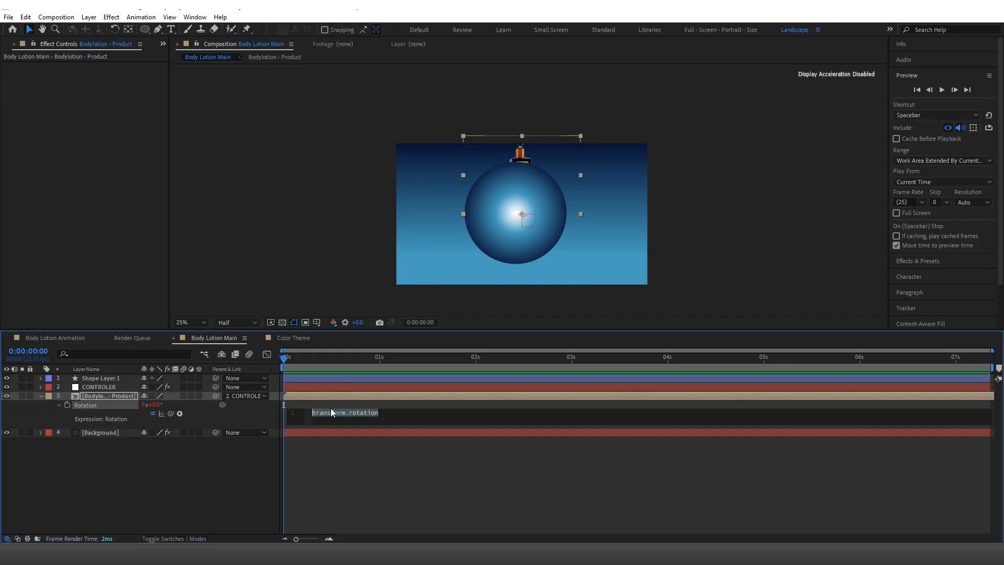
text(index *)
click(336, 457)
click(103, 386)
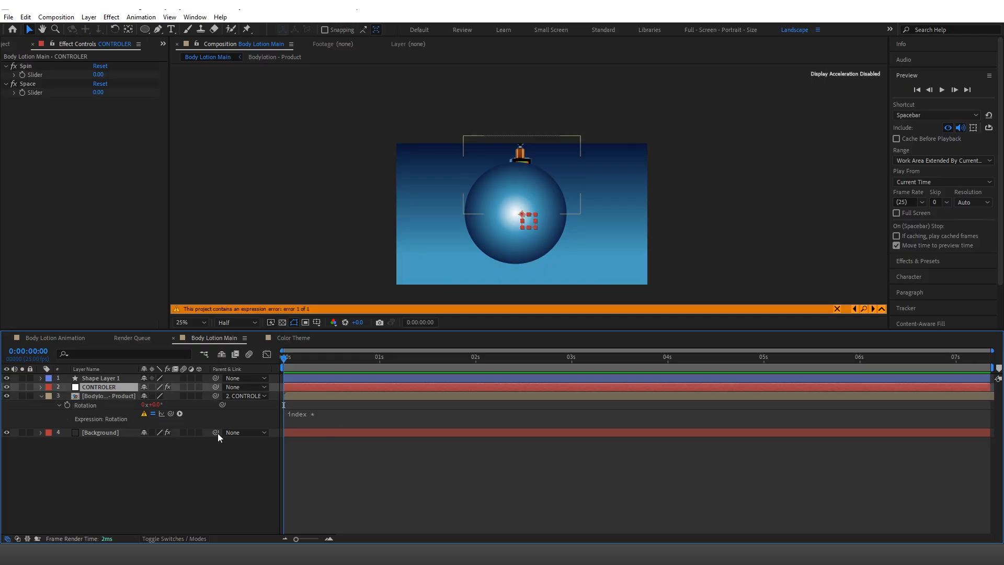
click(335, 416)
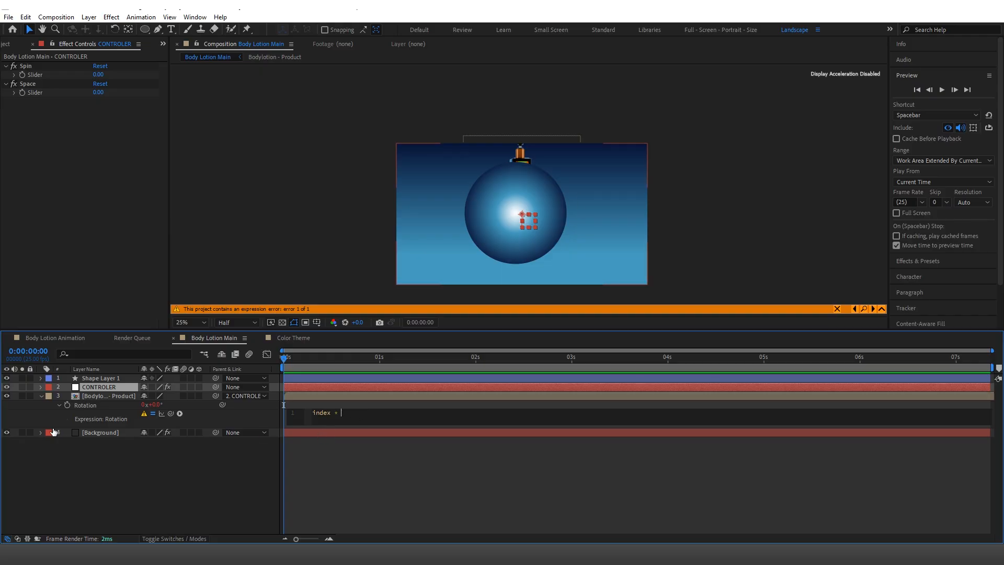
drag(170, 414, 37, 75)
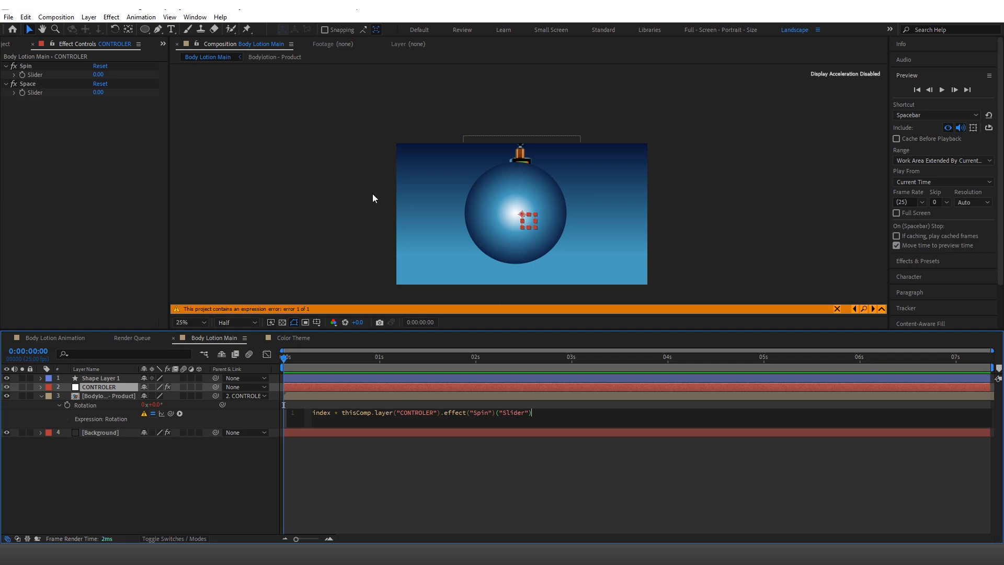
text(;)
click(479, 466)
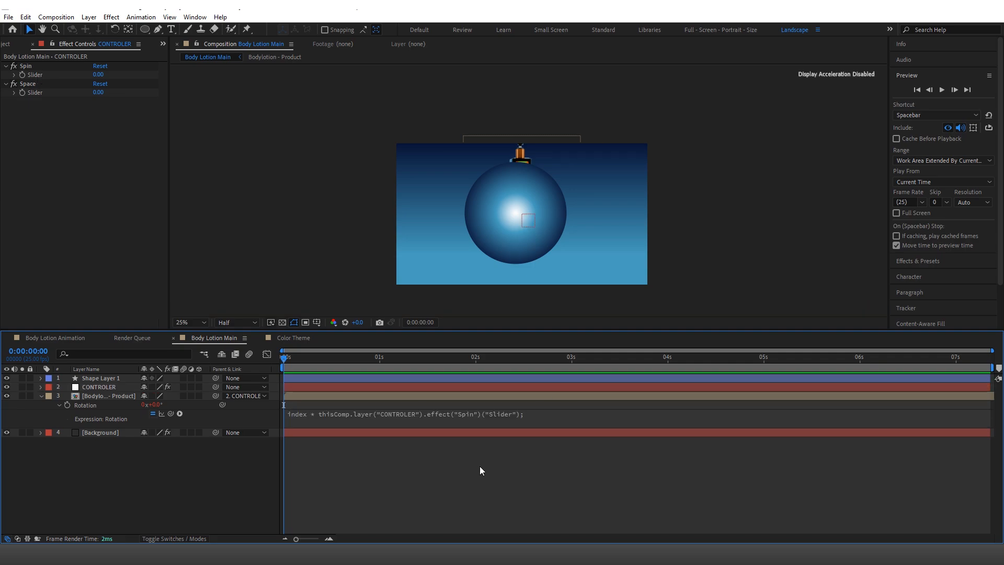
- Move Shape Layer 1 between the product layer and the Background layer and rename it Back Light
drag(108, 379, 103, 430)
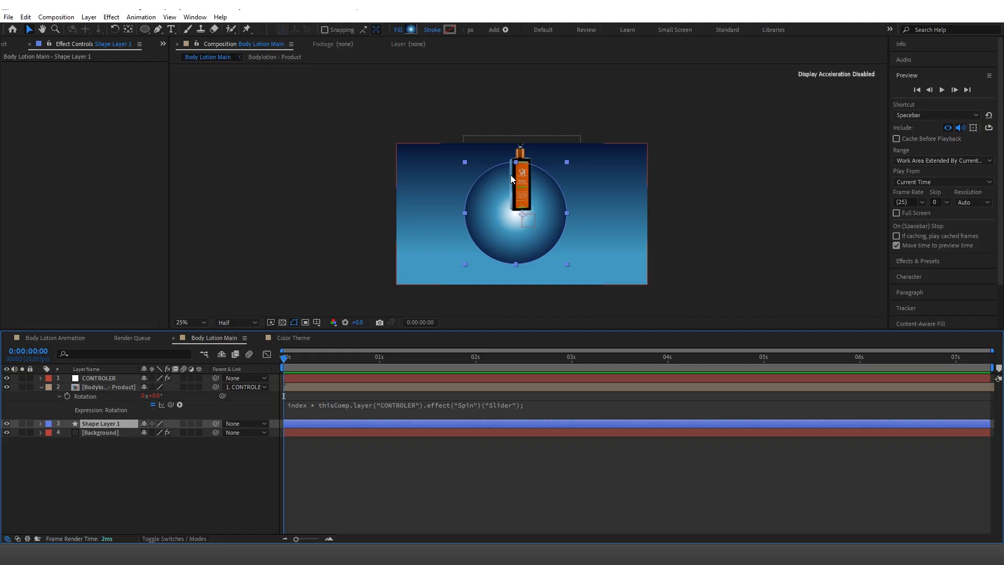
key(Return)
text(bA)
key(BackSpace)
key(BackSpace)
text(Back Light)
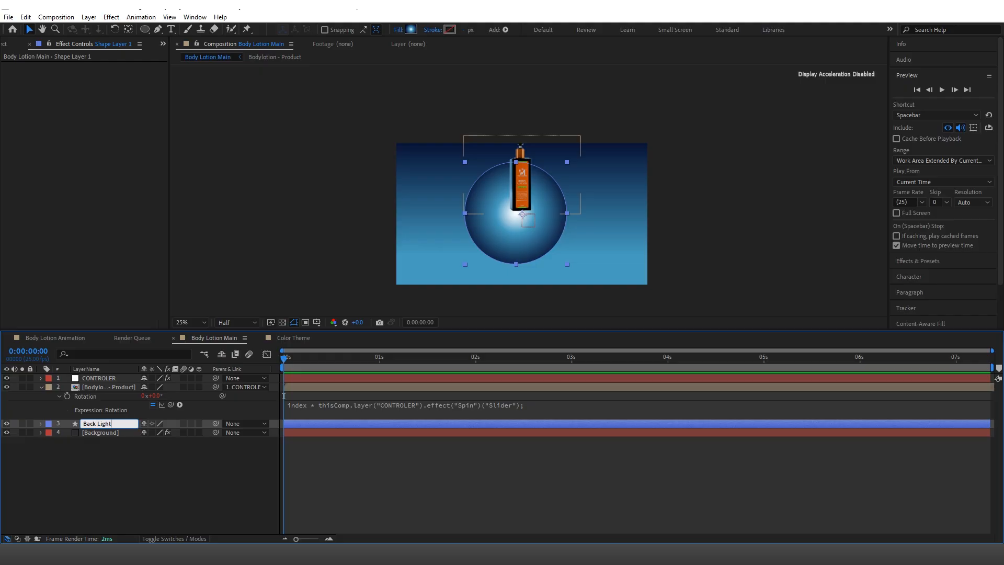
- Reveal the Bodylotion - Product layer's Anchor Point, lock the effect display on CONTROLER, and enable an expression on Anchor Point
click(112, 469)
click(334, 387)
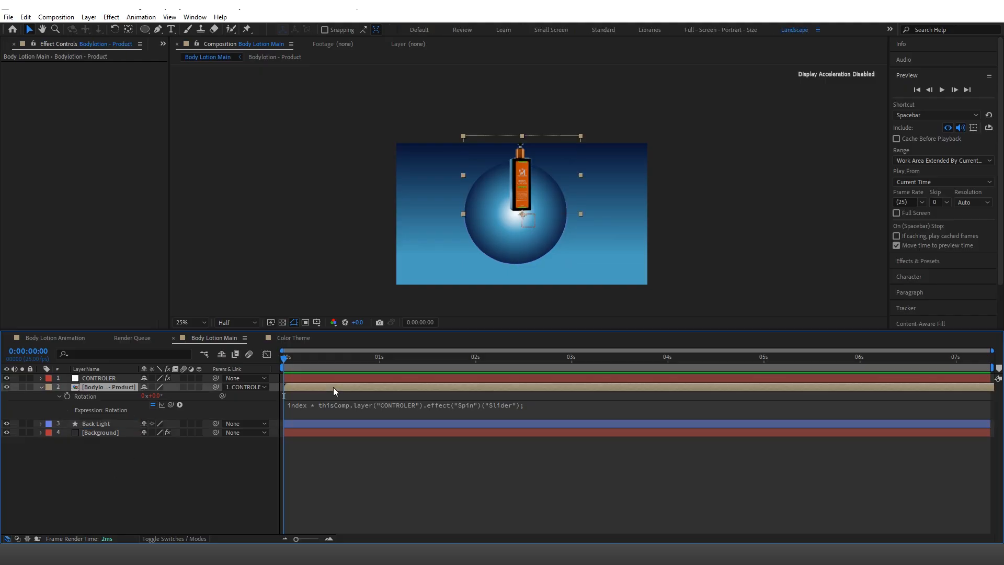
key(shift+a)
click(75, 379)
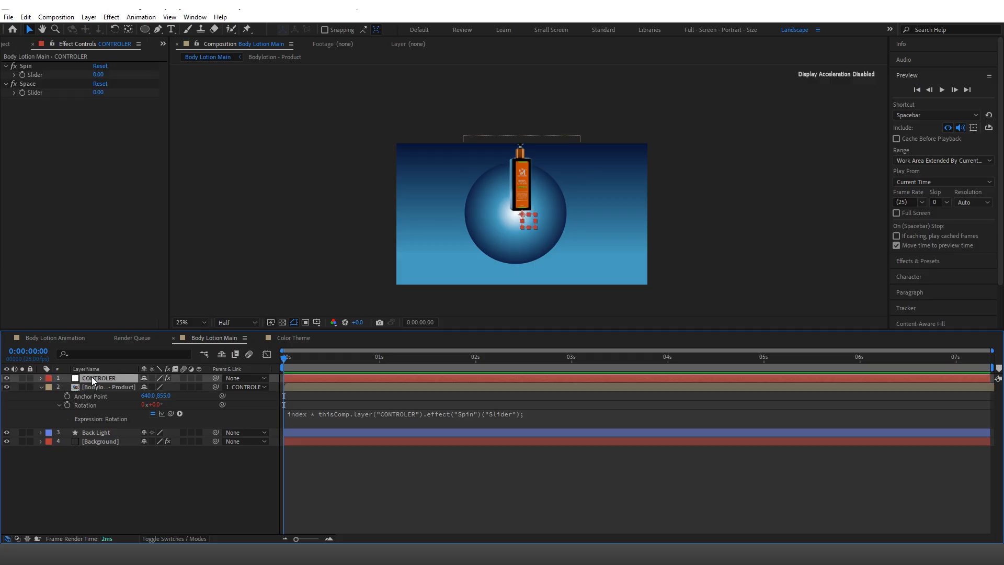
click(52, 42)
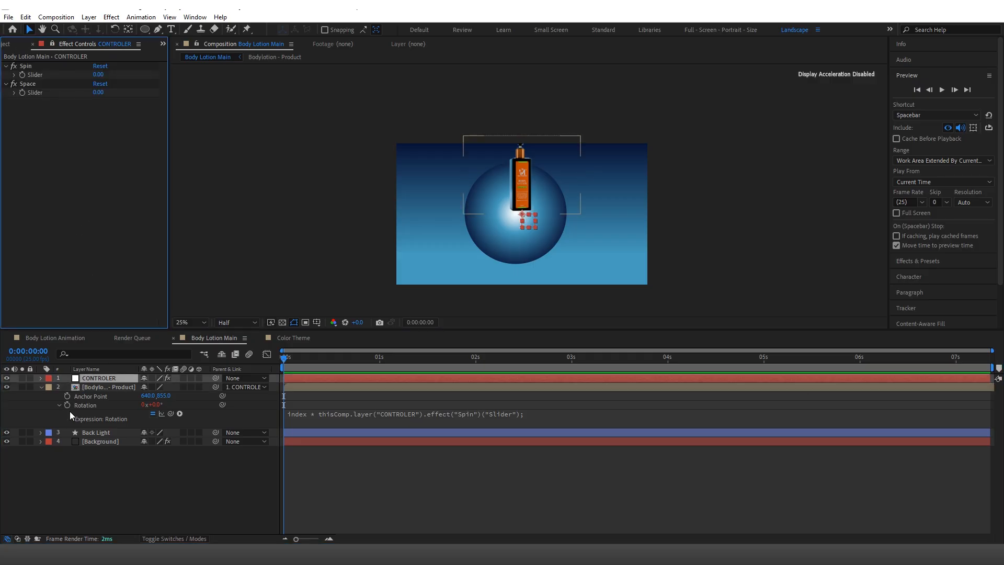
alt+click(67, 396)
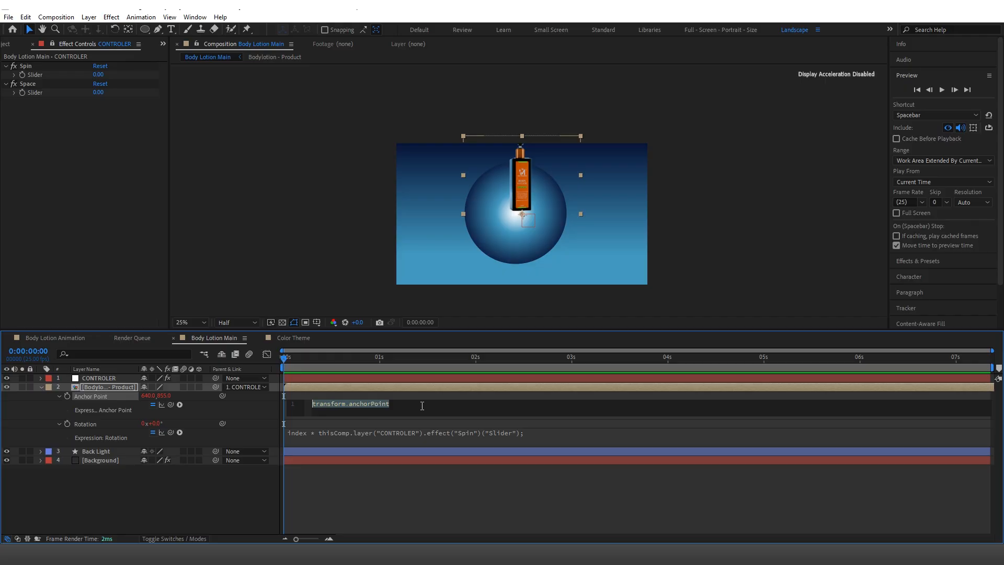
text(x = )
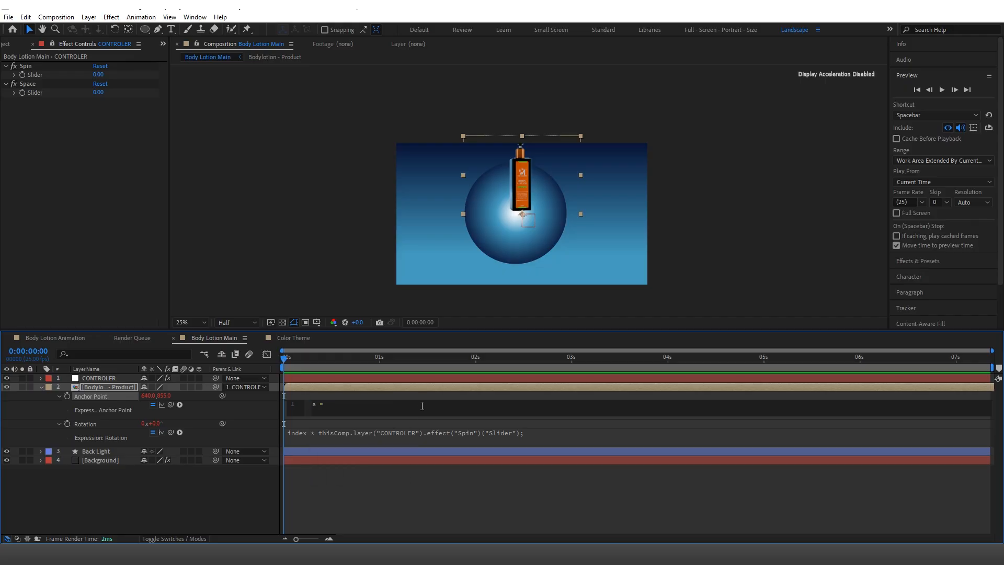
text(value)
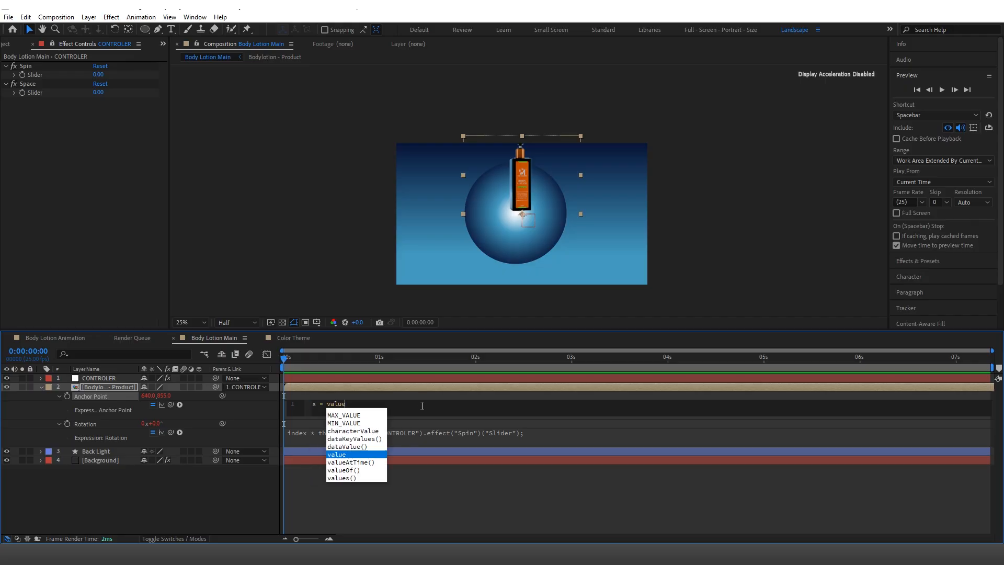
text([)
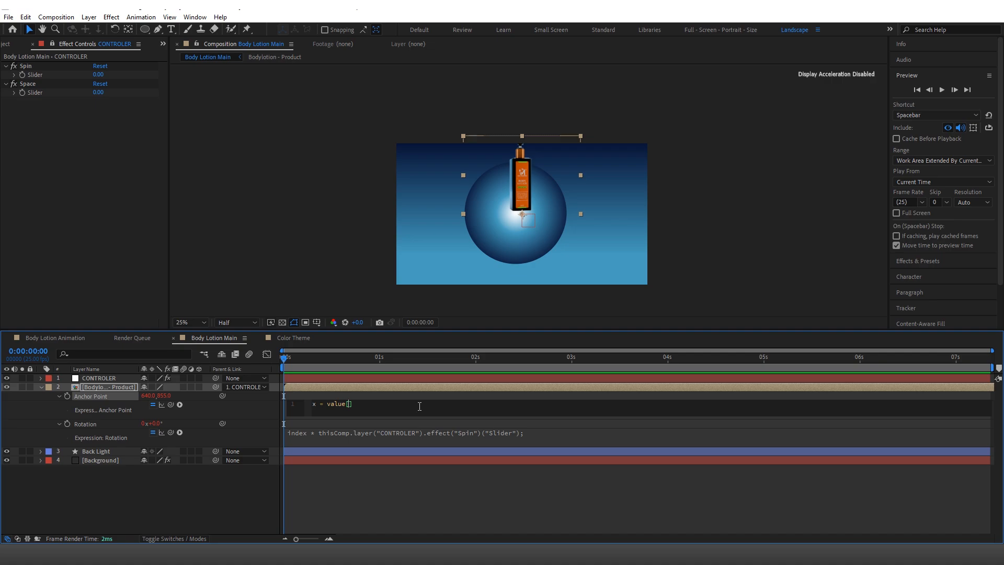
click(231, 400)
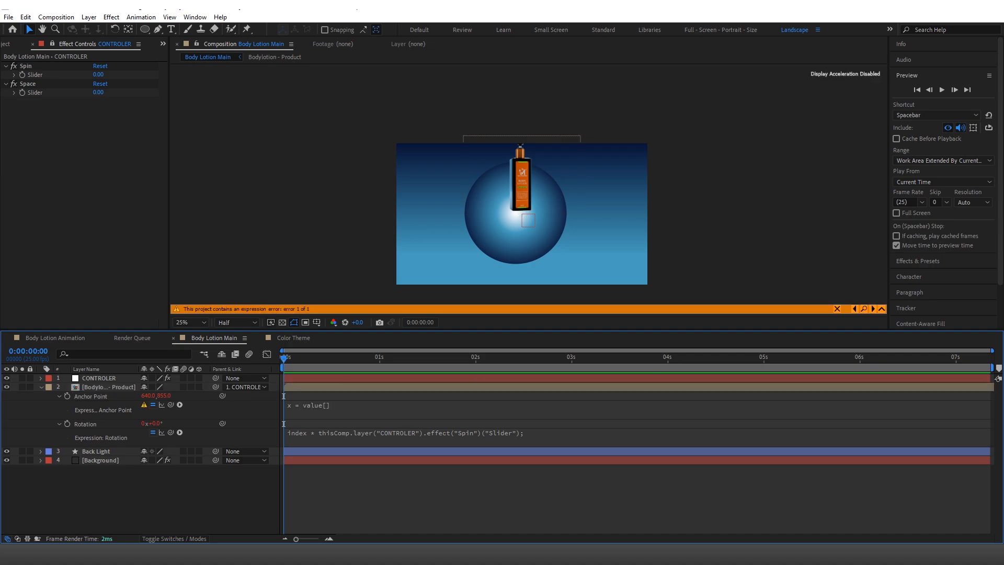
- Switch to Notepad and copy the three-line Anchor Point expression from Body Lotion Expression.txt, then return to After Effects
key(alt+Tab)
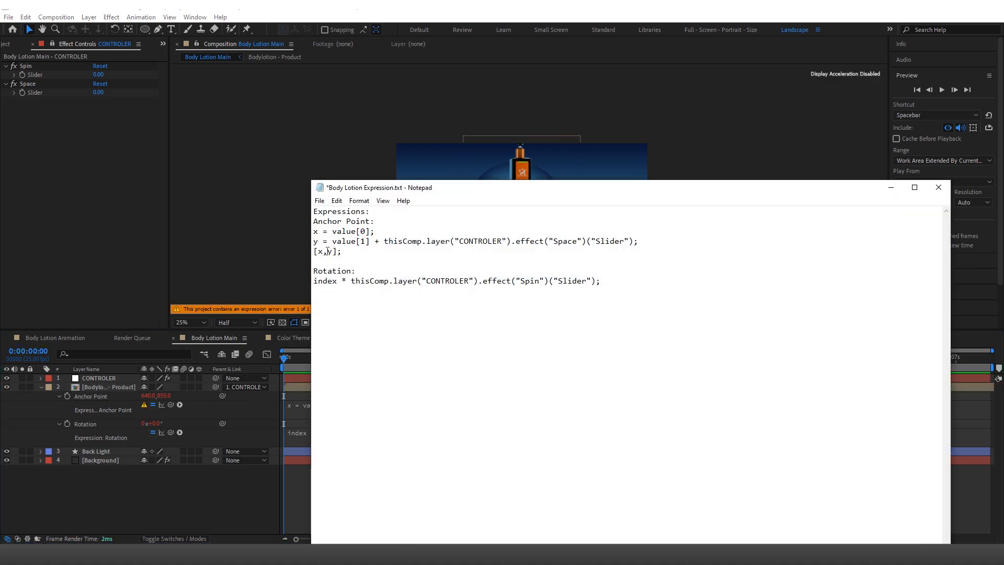
drag(354, 186, 371, 155)
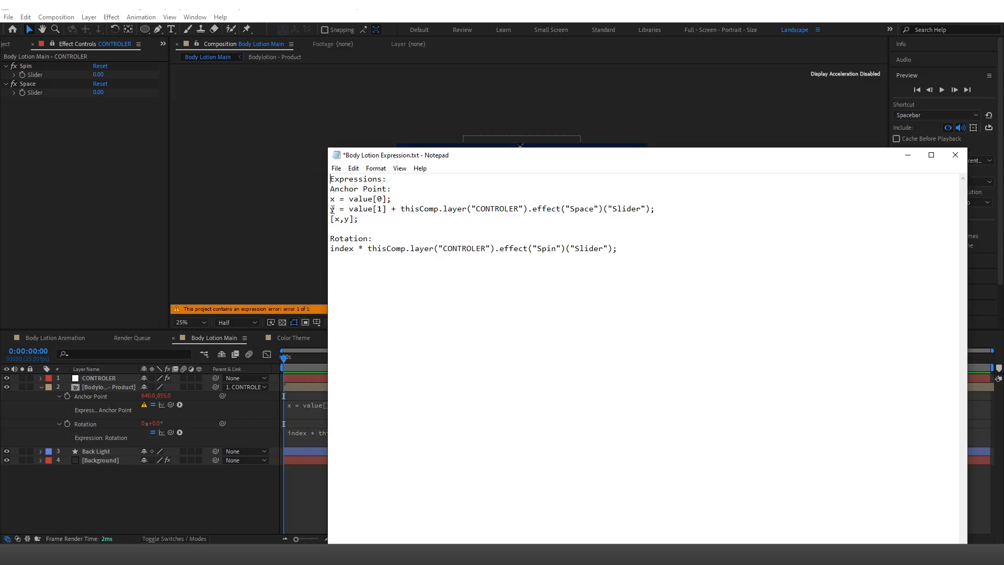
drag(331, 199, 372, 221)
key(ctrl+c)
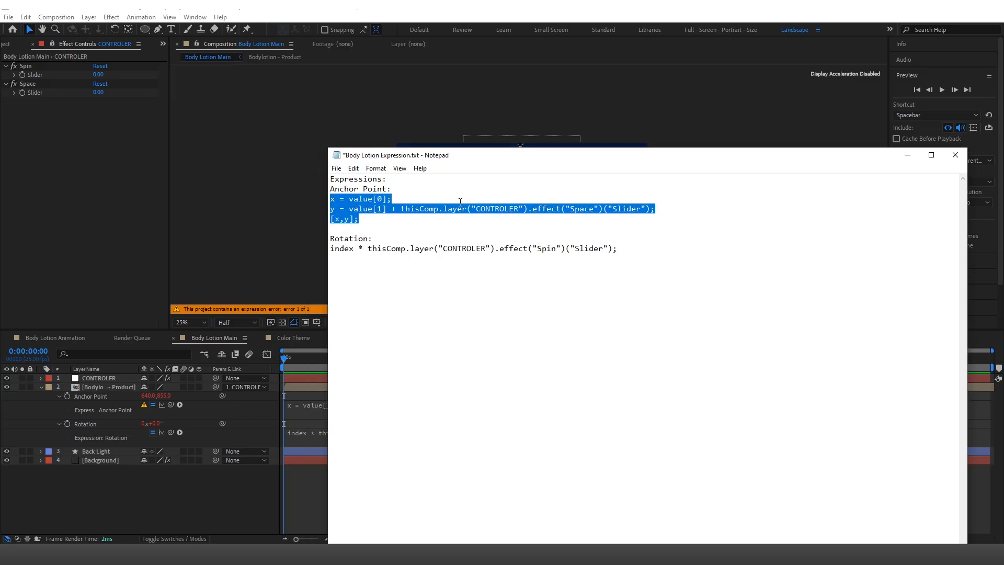
click(908, 155)
- Replace the product layer's Anchor Point expression with the copied x, y and [x,y] lines
click(349, 406)
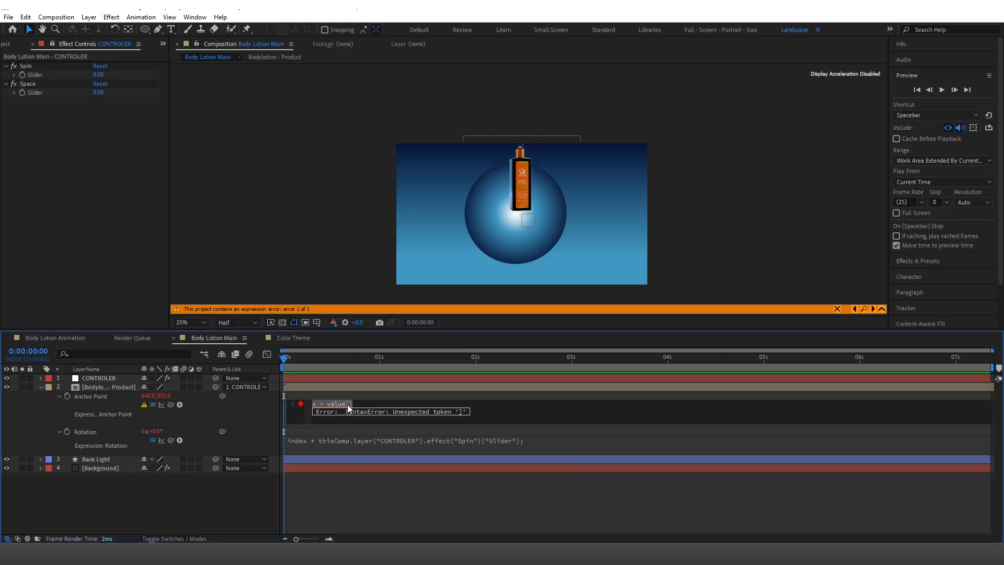
key(BackSpace)
key(ctrl+v)
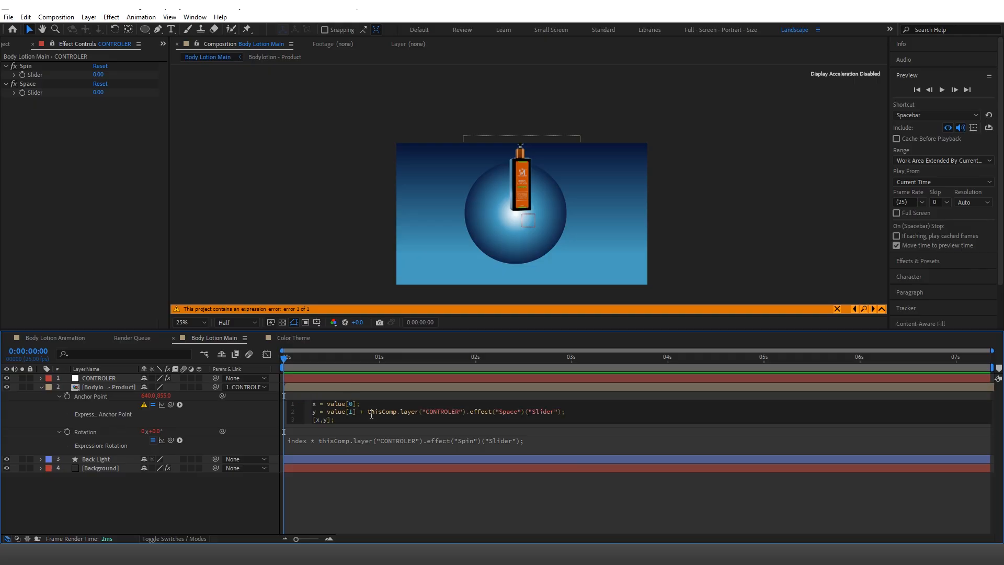
- Relink the term added to value[1] in the Anchor Point expression to CONTROLER's Space slider, end it with a semicolon, and collapse the product layer
mouse_move(368, 413)
mouse_down()
mouse_move(592, 410)
mouse_move(368, 413)
mouse_up()
key(BackSpace)
key(ctrl+z)
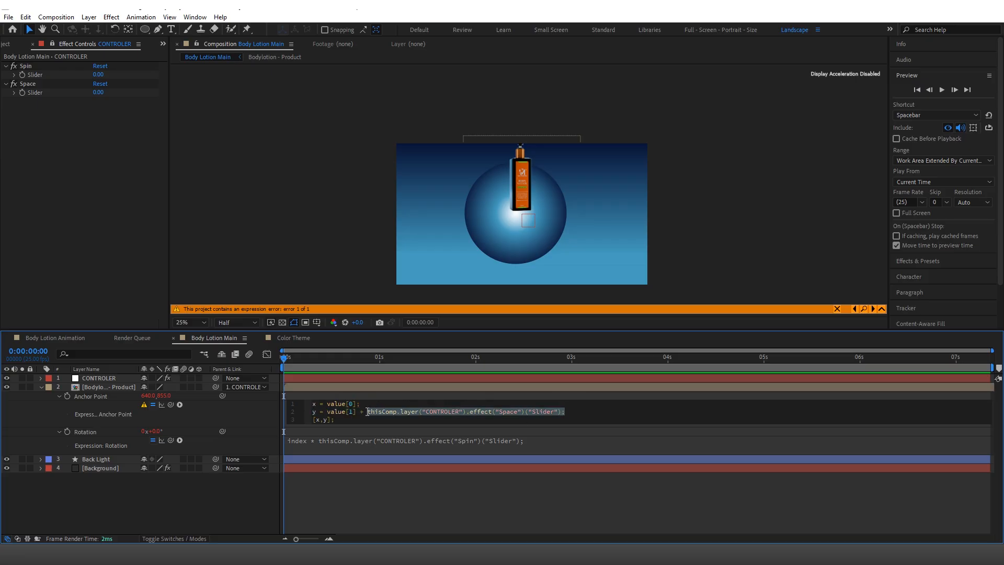
key(BackSpace)
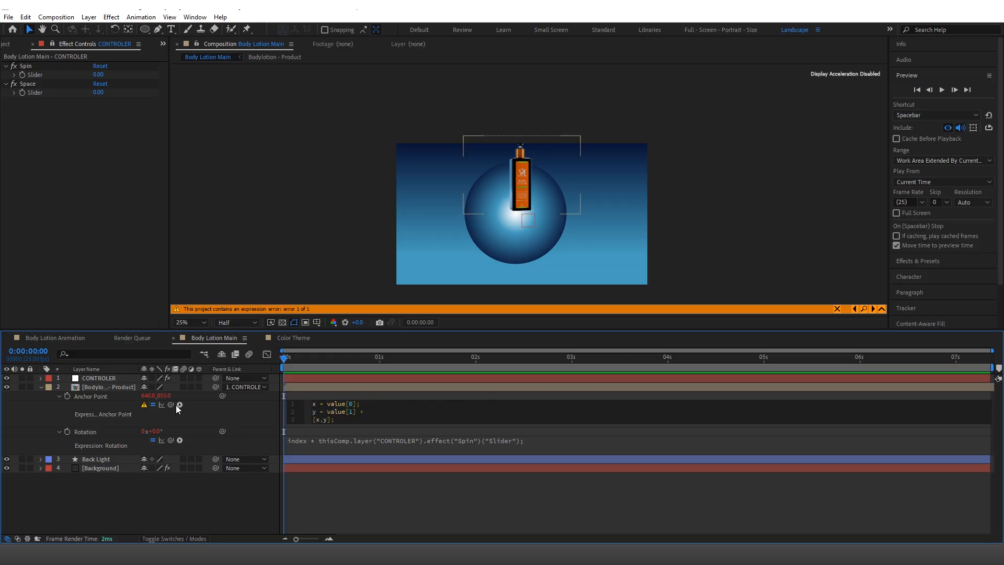
drag(171, 404, 37, 92)
text(;)
click(264, 416)
click(40, 387)
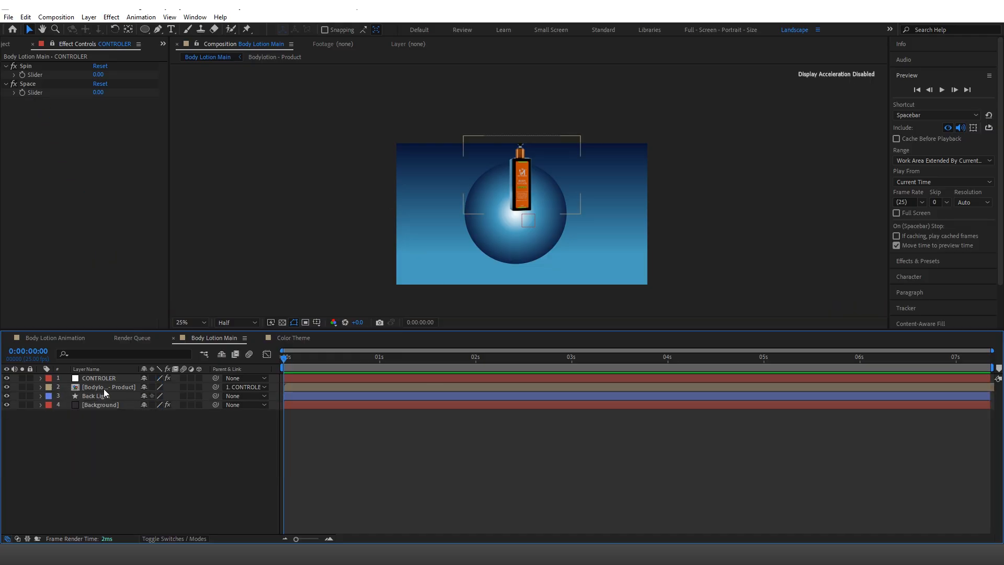
- Duplicate the Bodylotion - Product layer seven times, making eight product layers
click(108, 388)
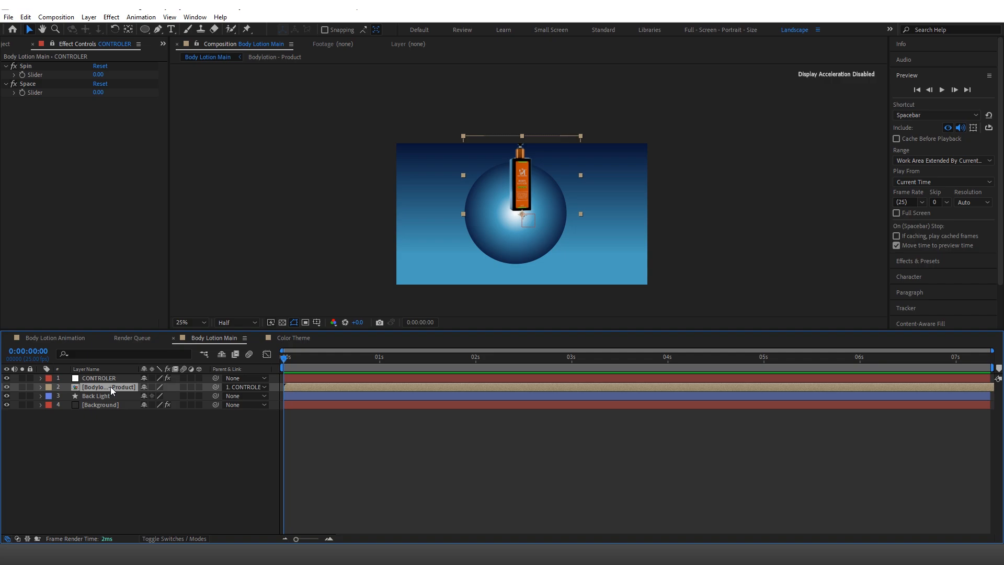
key(ctrl+d)
key(ctrl+d)
key(ctrl+d)
key(ctrl+d)
key(ctrl+d)
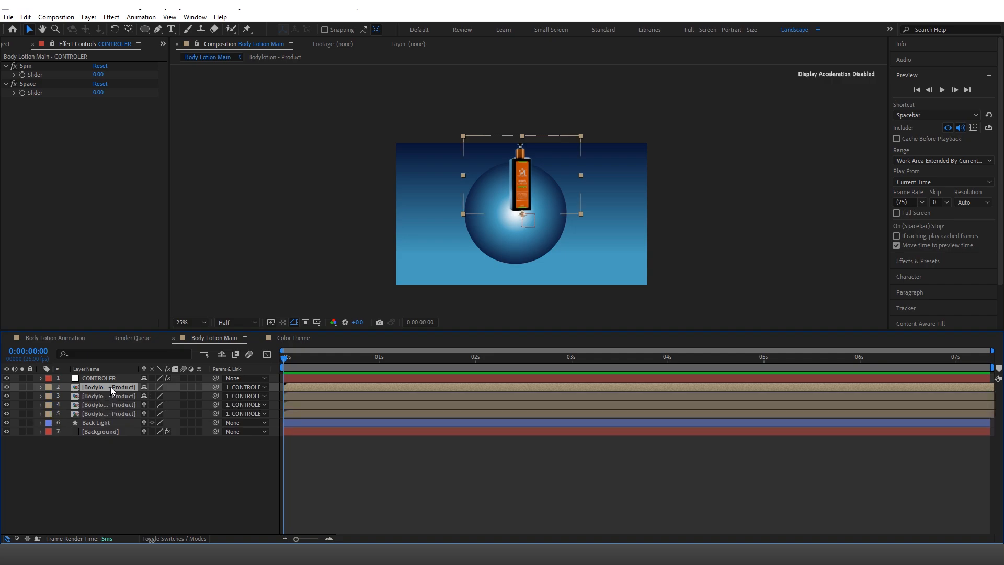
key(ctrl+d)
key(ctrl+d)
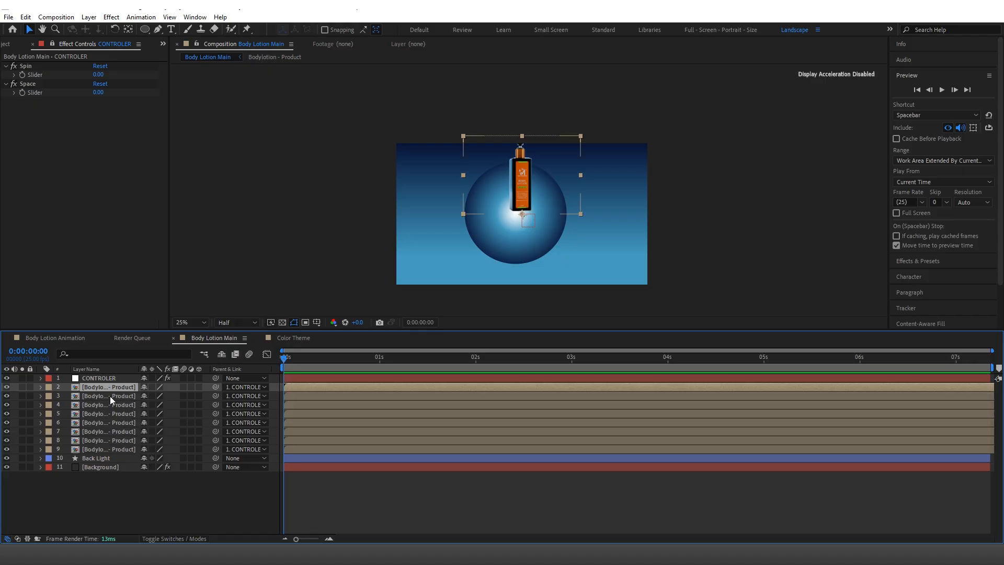
- Set CONTROLER's Space slider to -339 and keyframe its Scale from 100% at 0 seconds to 257% at frame 10
click(102, 378)
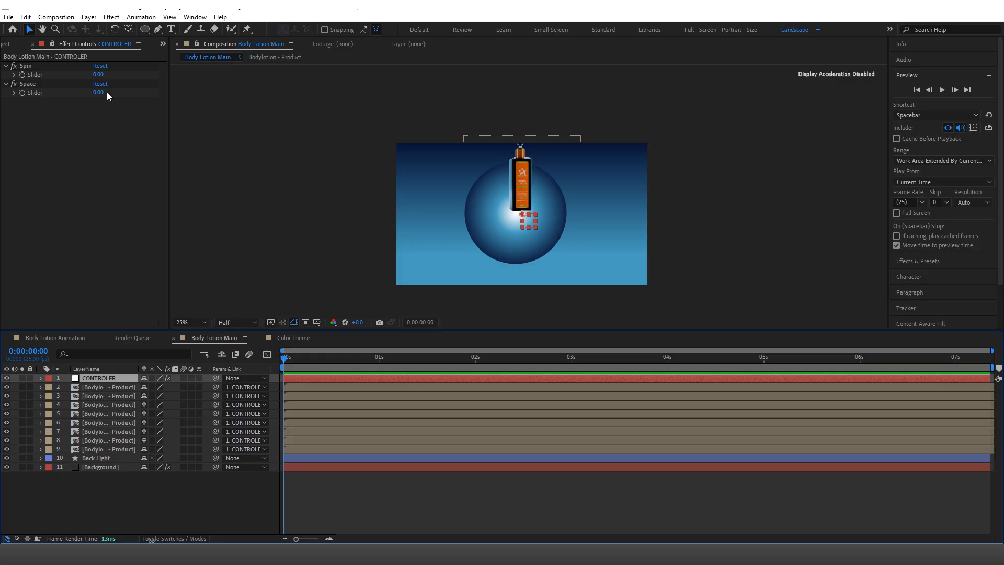
drag(98, 92, 21, 107)
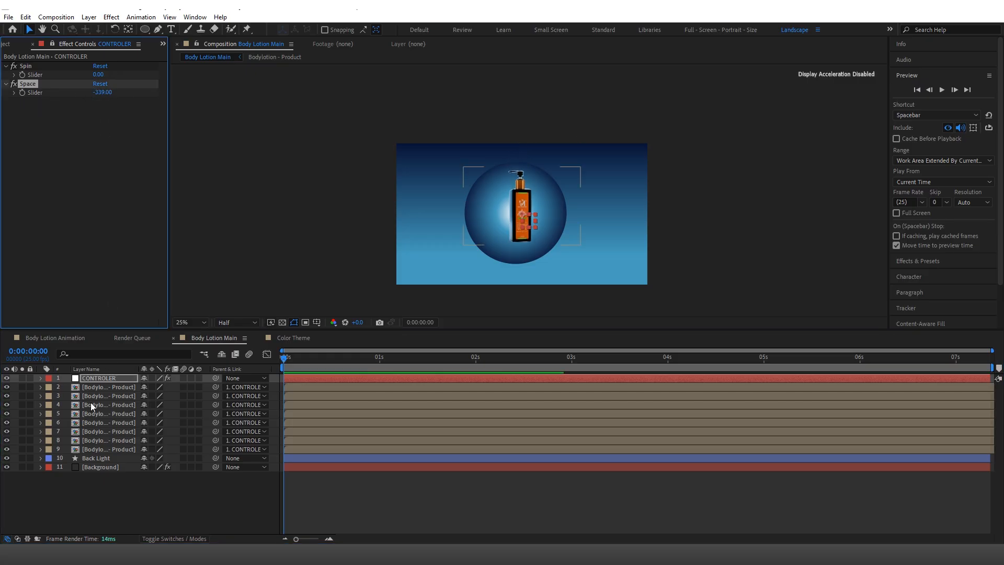
key(s)
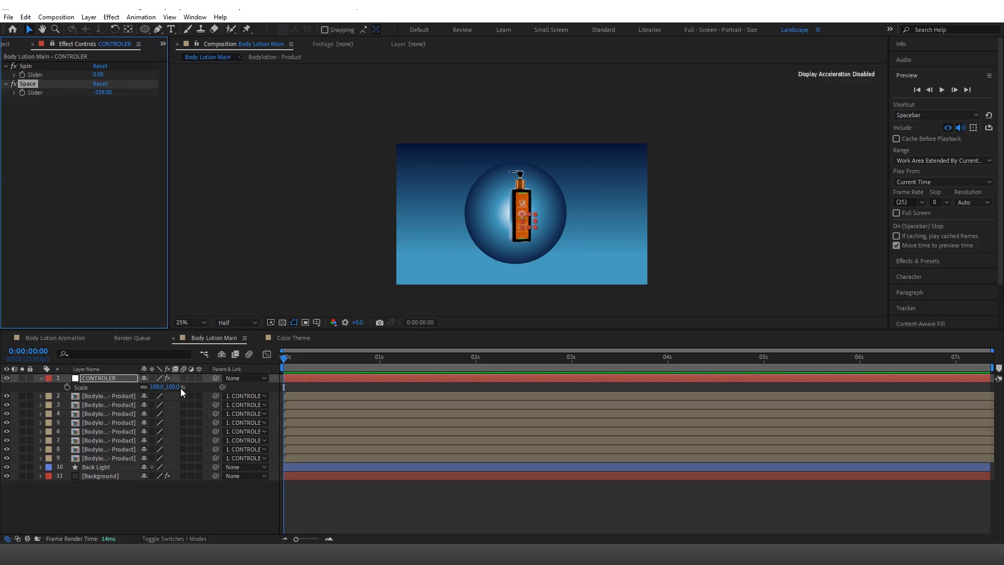
click(67, 387)
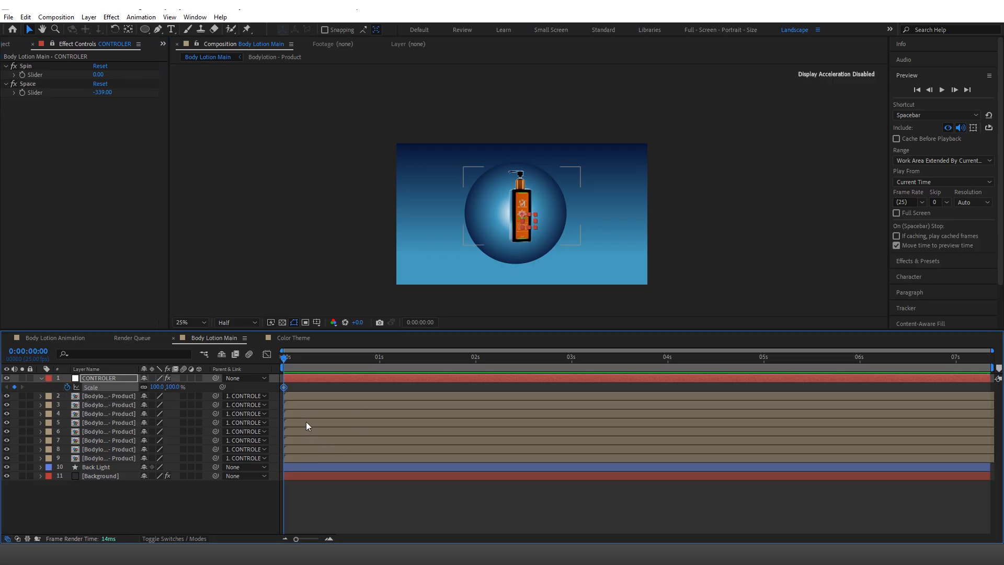
drag(288, 364, 322, 366)
drag(167, 387, 243, 379)
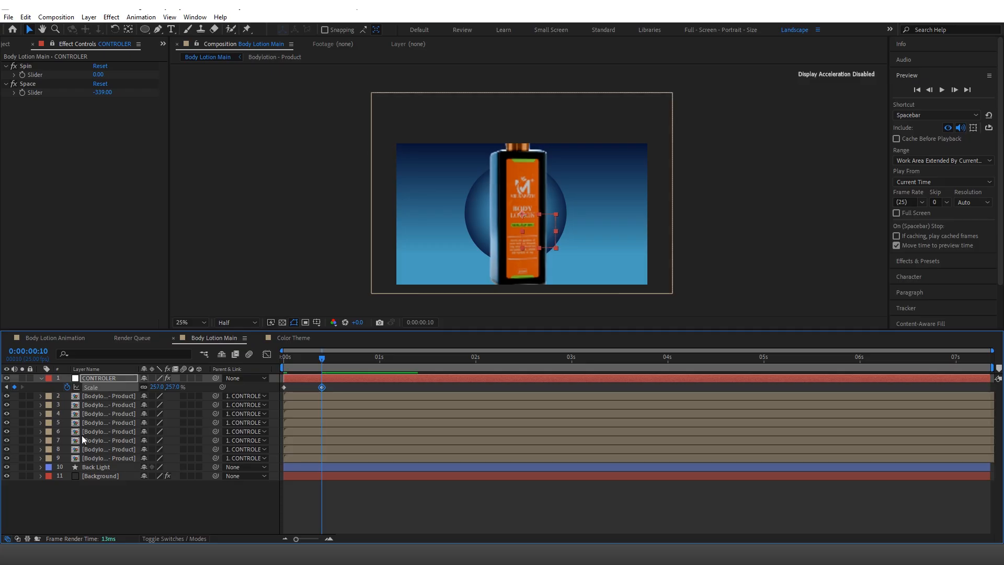
- Reveal CONTROLER's Rotation alongside Scale and set it to -60°
key(shift+r)
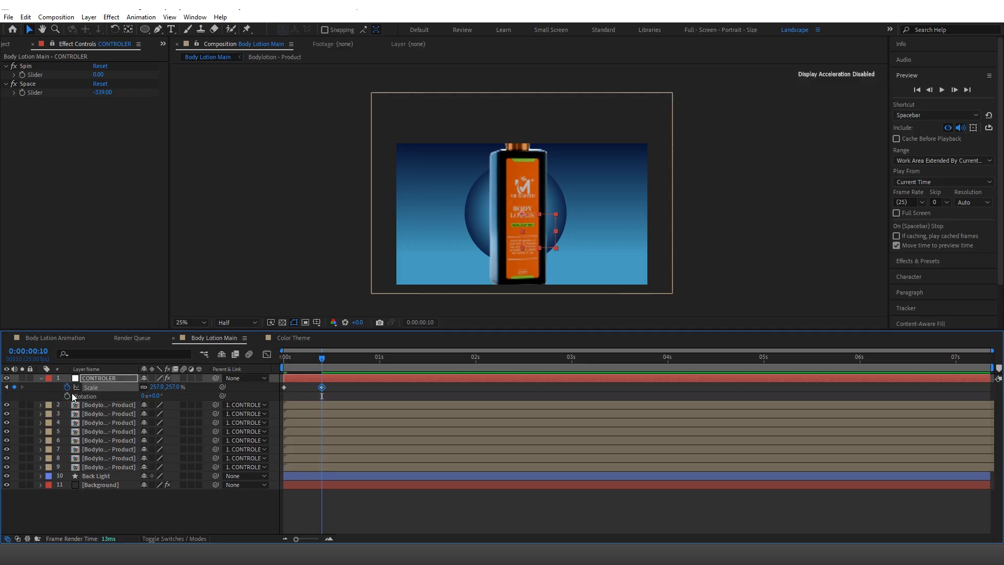
drag(159, 401, 134, 398)
click(155, 396)
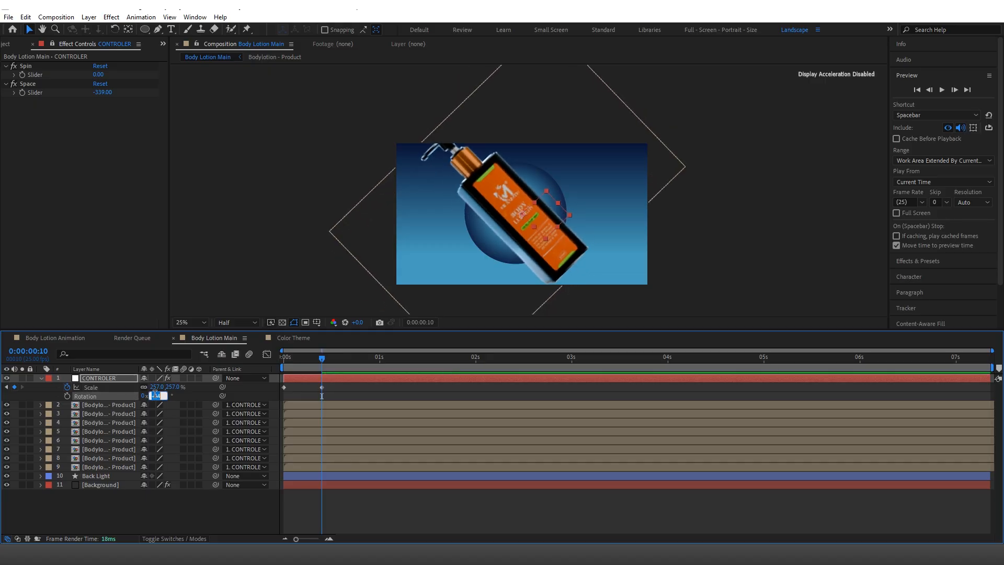
text(-4)
- Increase CONTROLER's Scale keyframe at frame 10 to 458% and scrub through the growth
click(116, 381)
drag(170, 388, 265, 366)
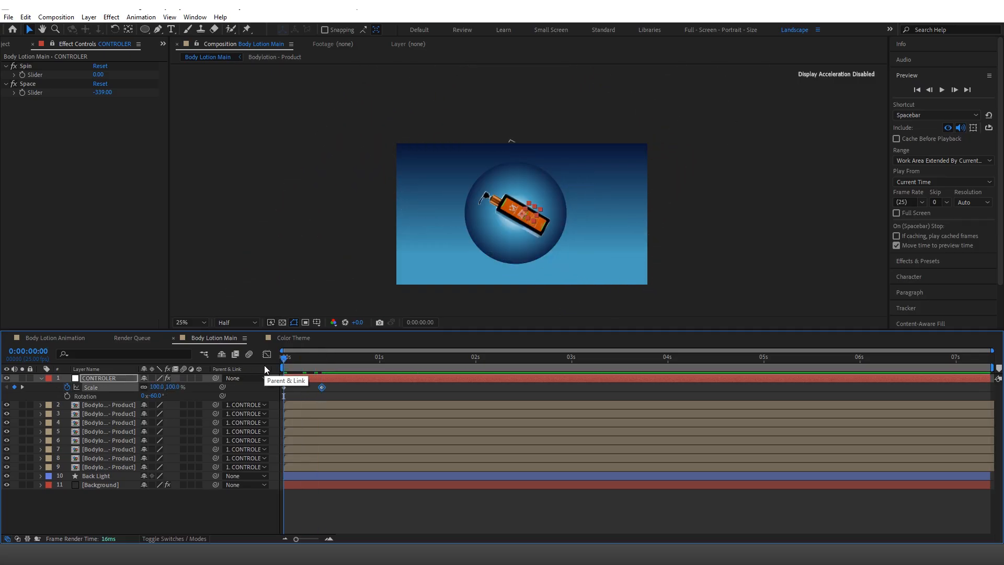
drag(290, 365, 322, 358)
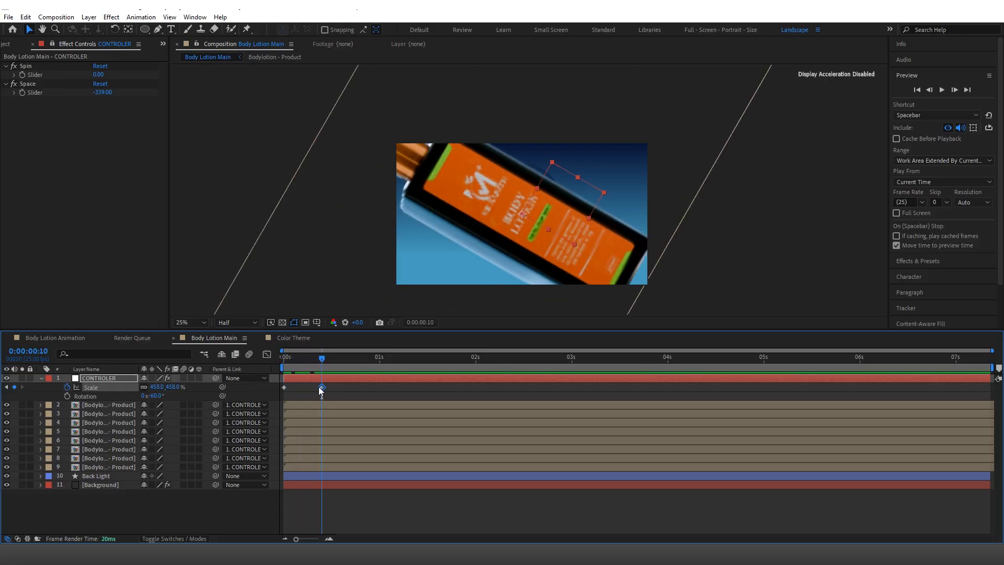
- Time-reverse CONTROLER's two Scale keyframes so the product shrinks from 458% to 100%
drag(334, 393, 279, 386)
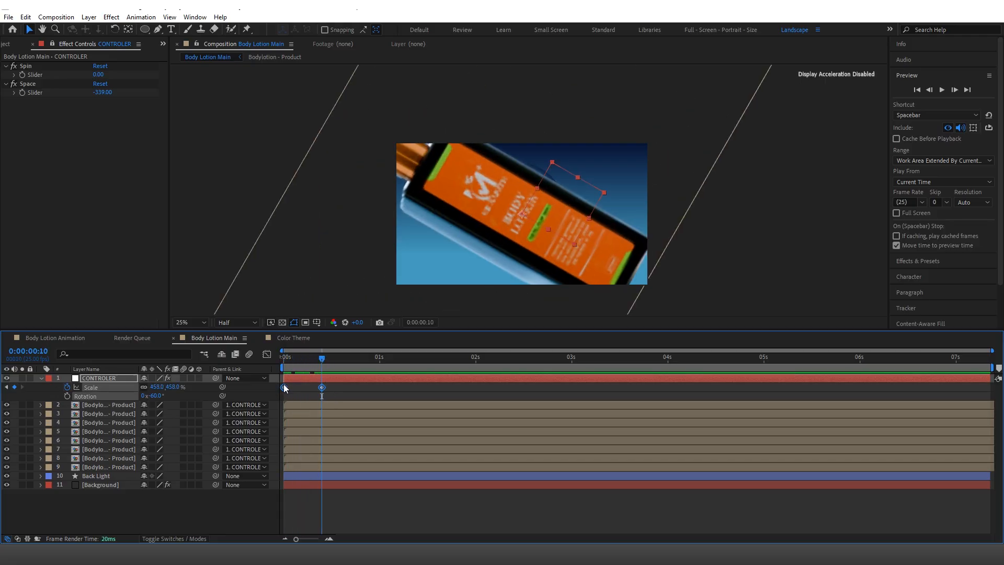
right_click(284, 388)
mouse_move(372, 379)
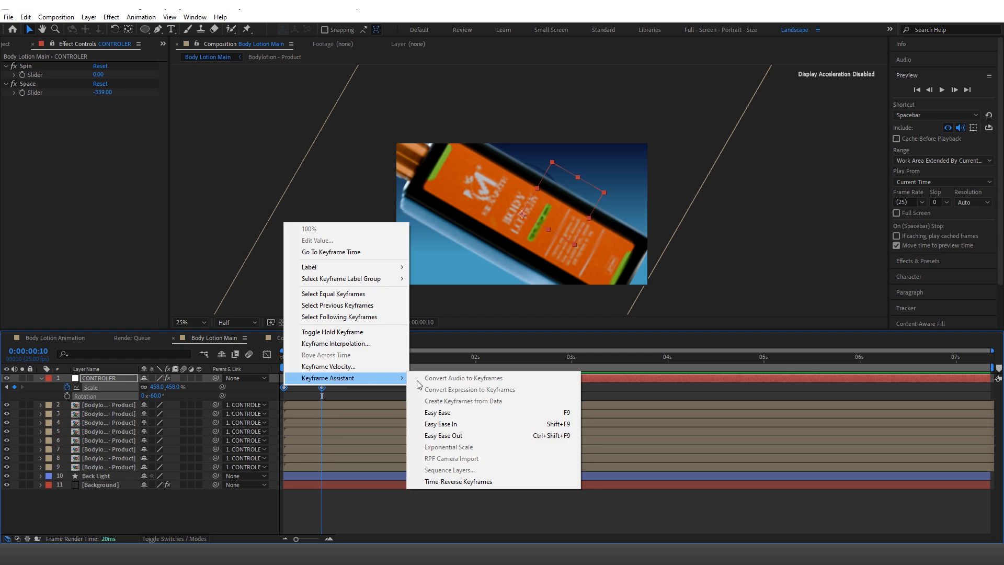
click(455, 481)
click(371, 386)
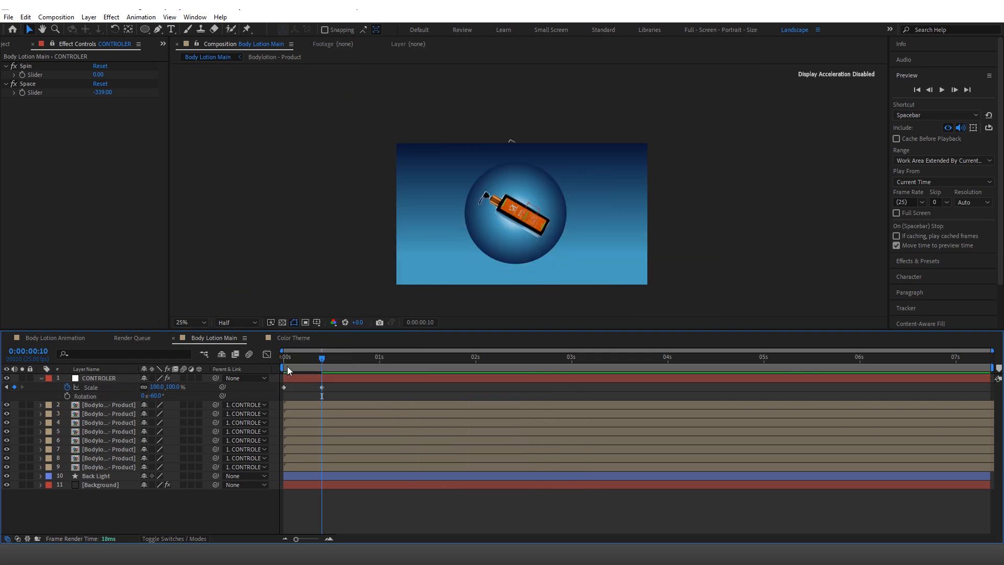
- Keyframe CONTROLER's Rotation from -60° at 0 seconds to 0° at about half a second, and scrub through the motion
key(Home)
drag(286, 373, 3, 447)
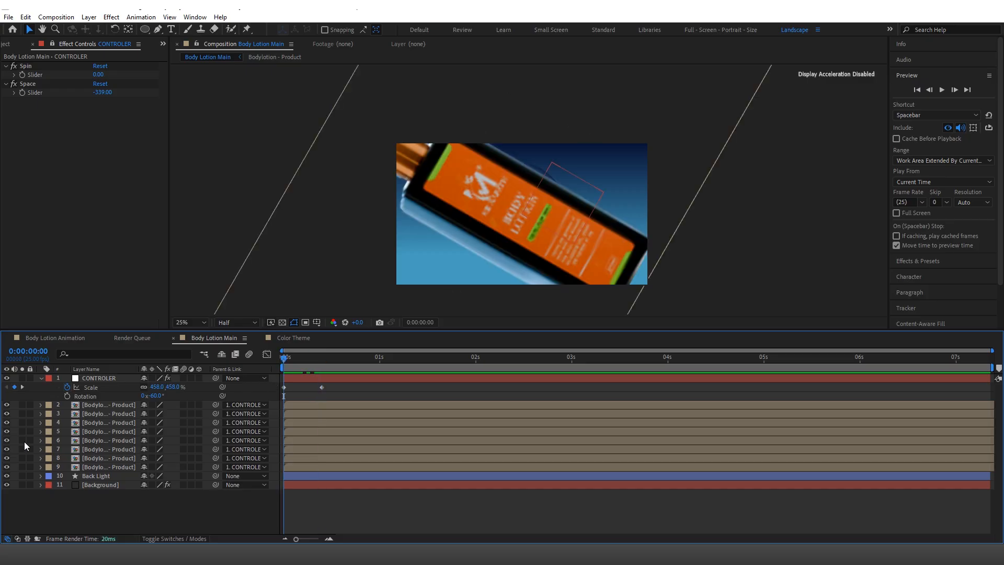
click(67, 395)
drag(290, 360, 330, 366)
drag(157, 400, 192, 396)
drag(306, 369, 364, 361)
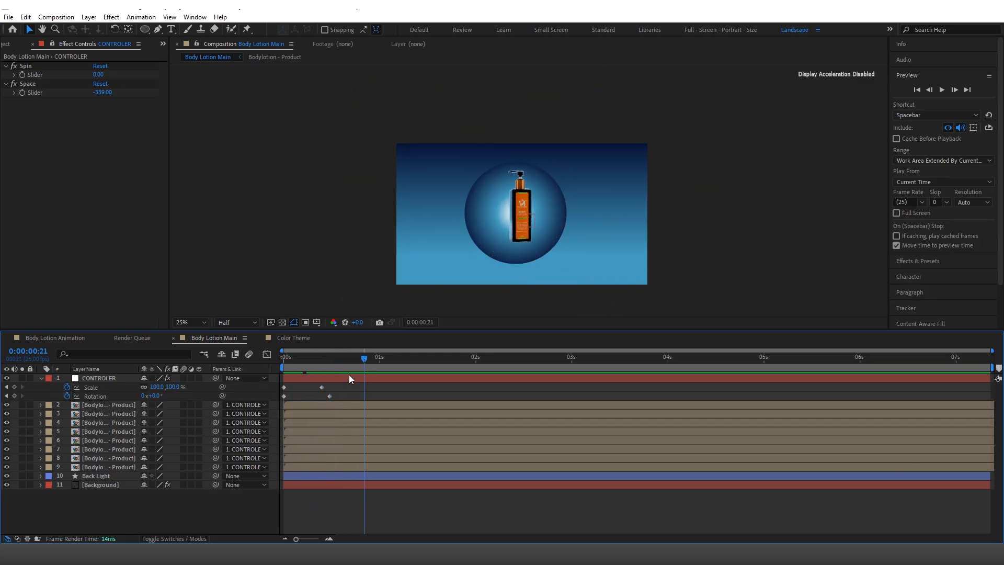
- Start keyframing CONTROLER's Spin at 0, reveal its keyframes, and move that first keyframe to about frame 10
key(Home)
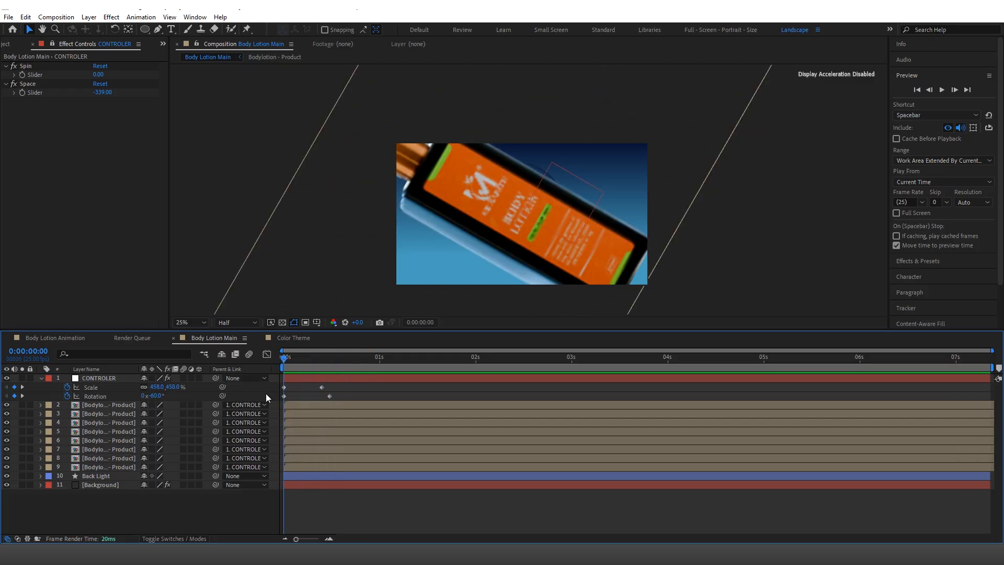
click(106, 378)
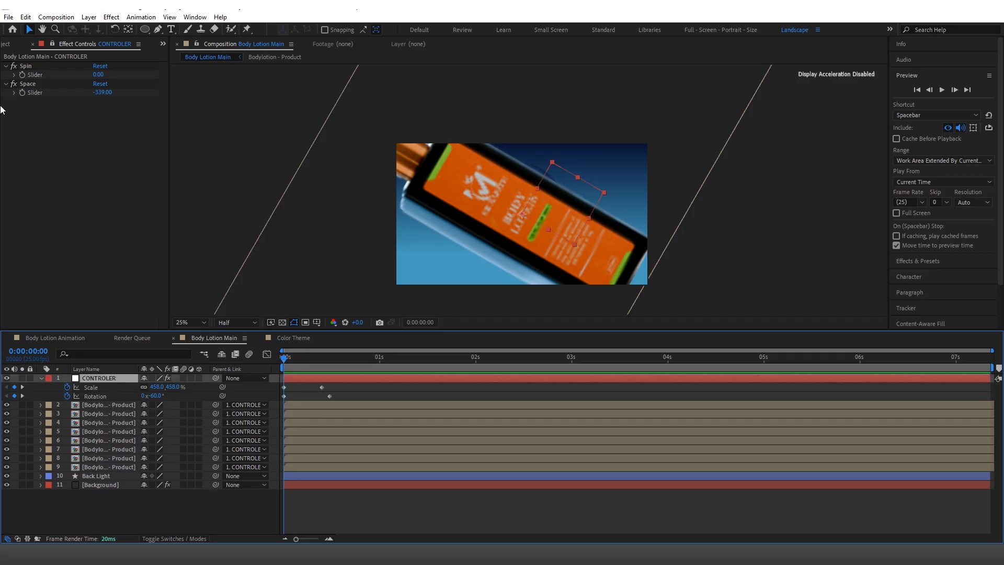
click(25, 66)
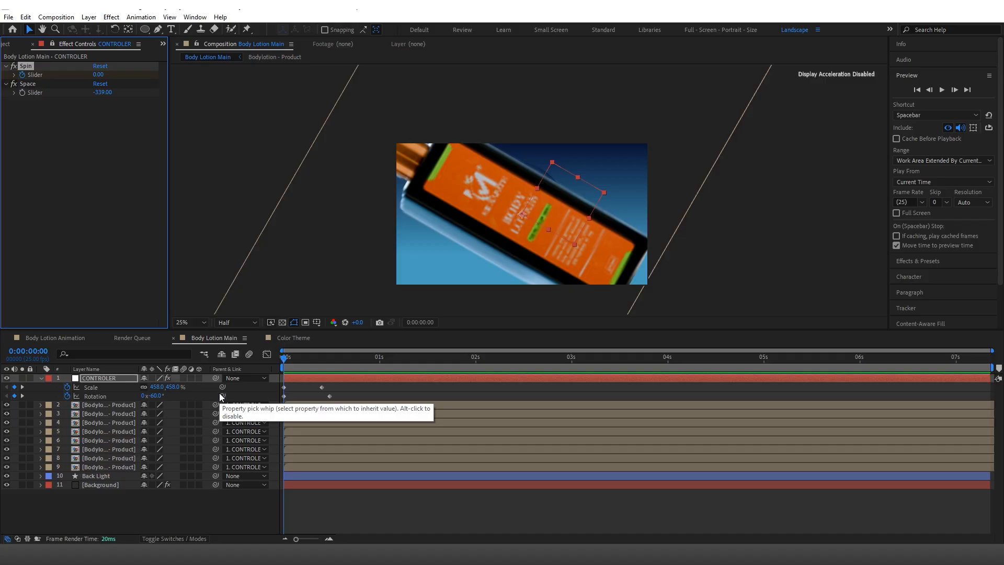
key(u)
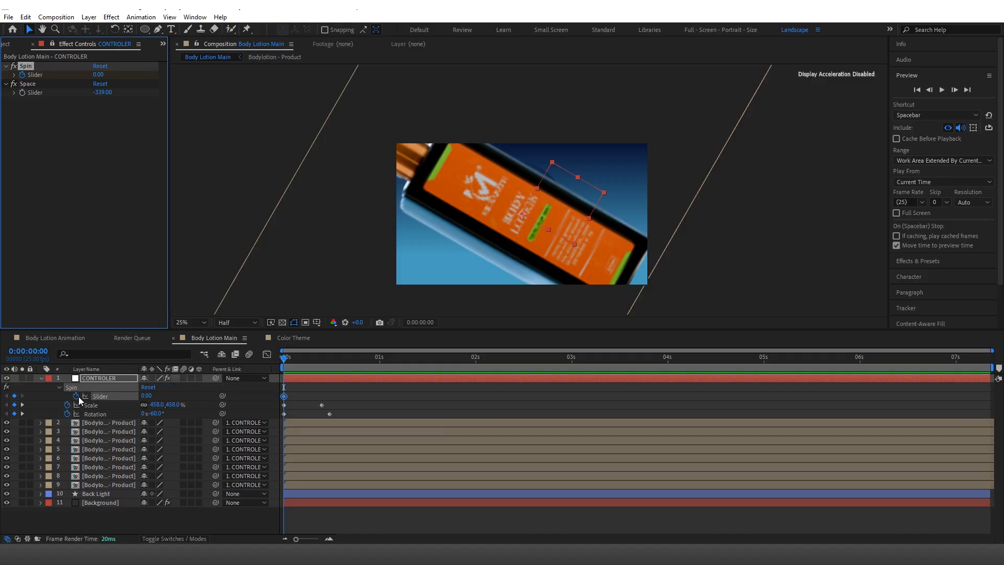
drag(284, 397, 322, 406)
- Keyframe CONTROLER's Spin at 45 at 1 second
drag(312, 358, 379, 365)
click(149, 396)
text(30)
key(Return)
drag(162, 392, 166, 389)
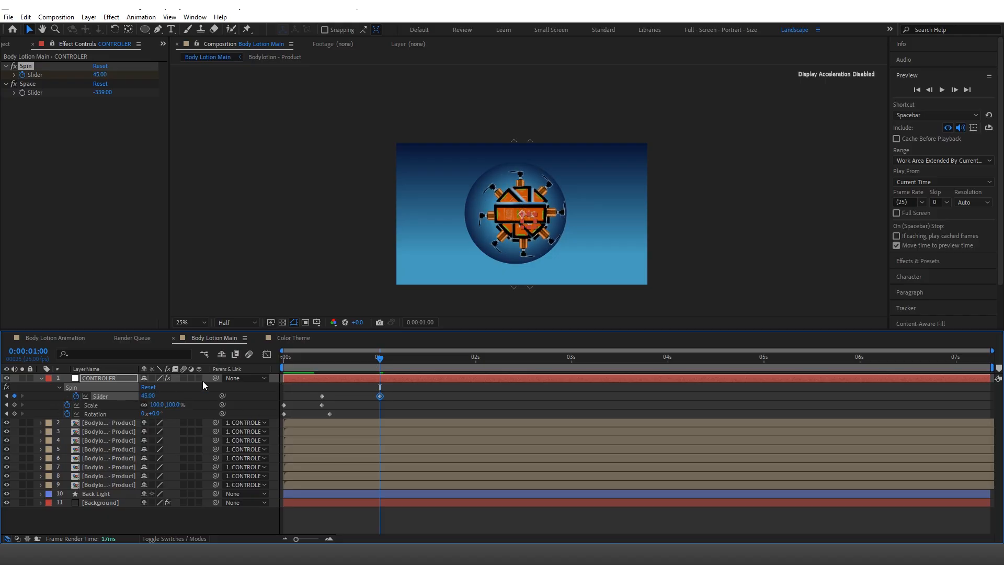
- Shift the first Spin keyframe to frame 9 and preview the bottles fanning out
drag(344, 362, 317, 396)
click(298, 359)
mouse_move(322, 356)
mouse_down()
mouse_move(346, 351)
mouse_move(318, 365)
mouse_up()
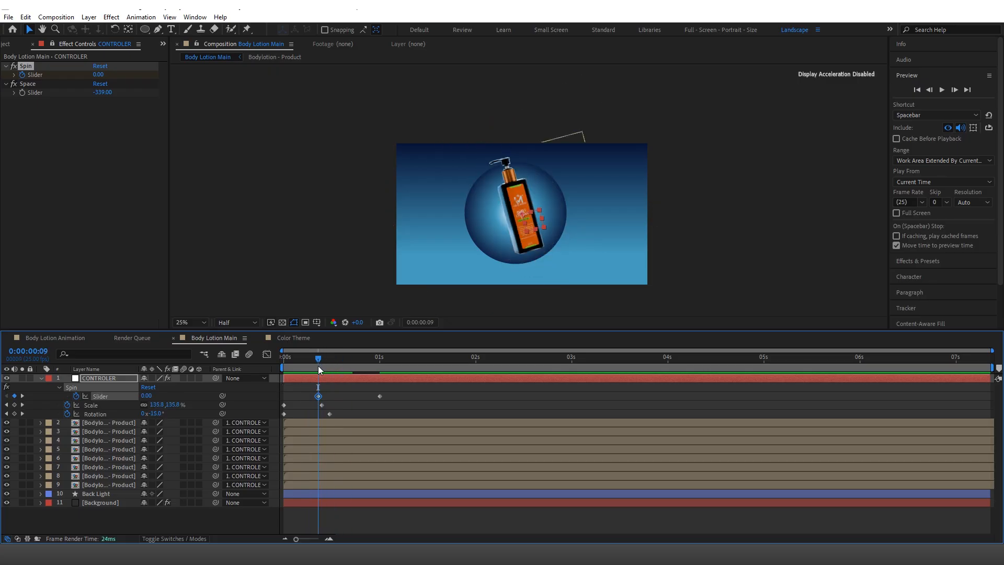
key(space)
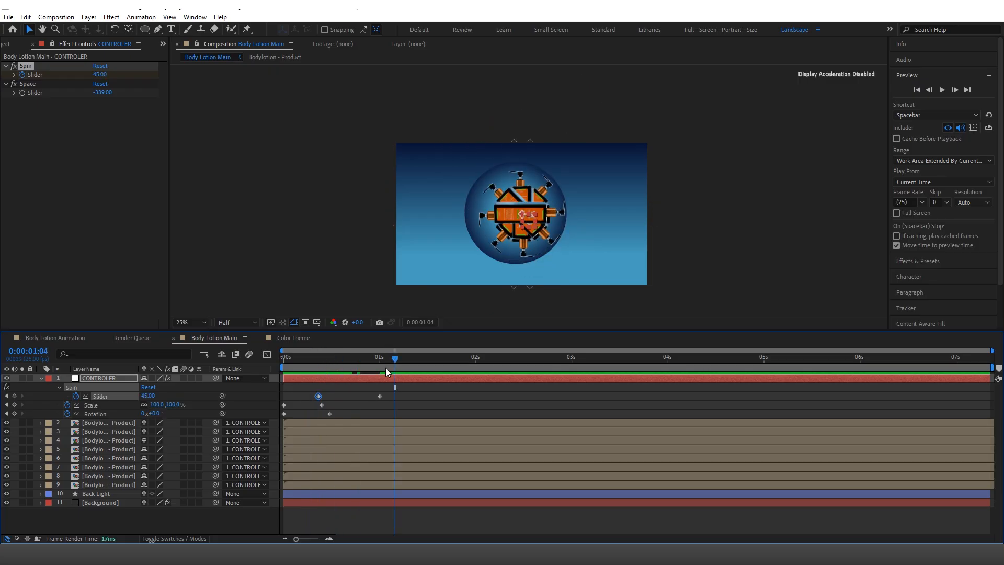
drag(383, 363, 351, 388)
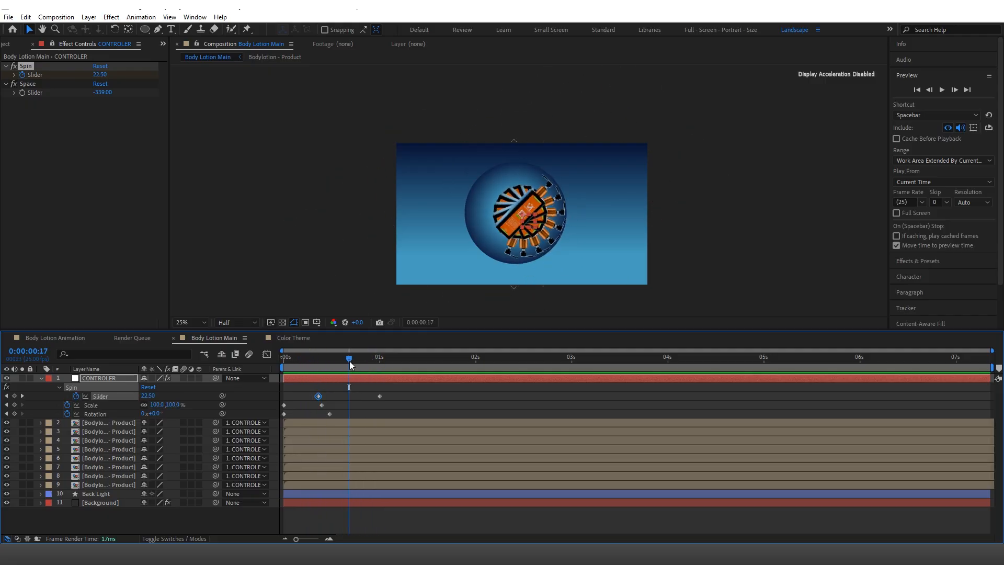
- Start keyframing CONTROLER's Space at frame 17 and reveal all of its keyframed properties
click(26, 152)
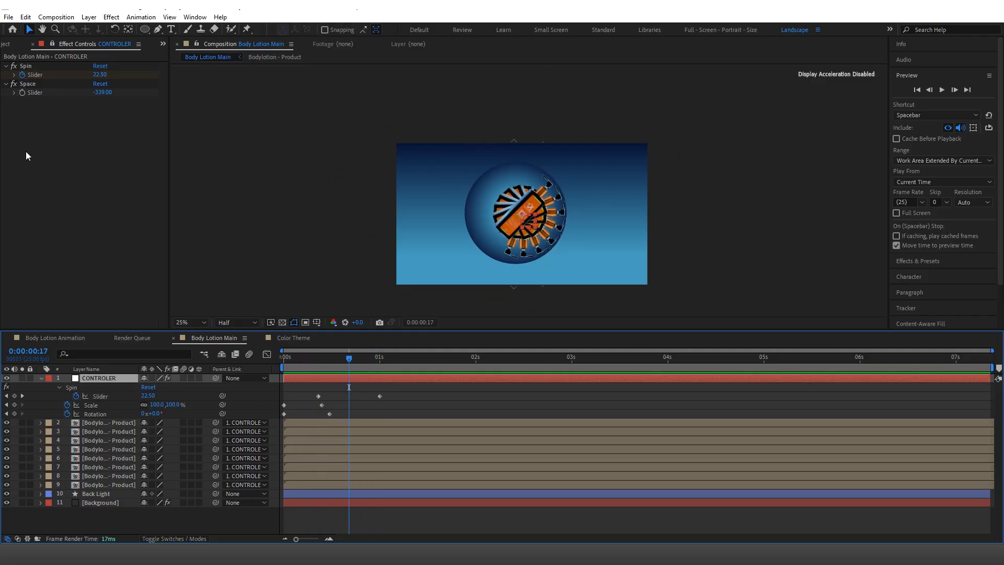
click(22, 94)
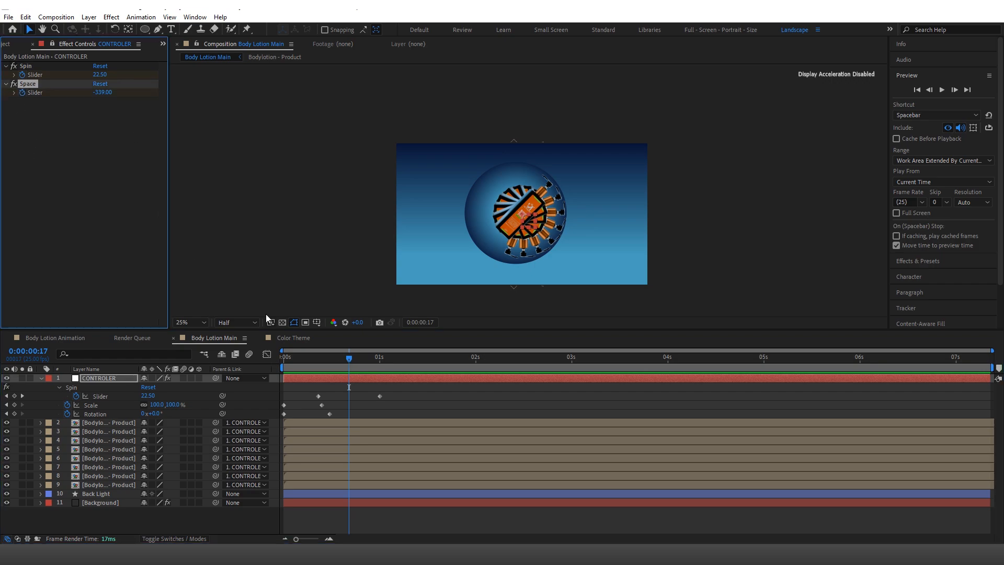
click(375, 400)
key(u)
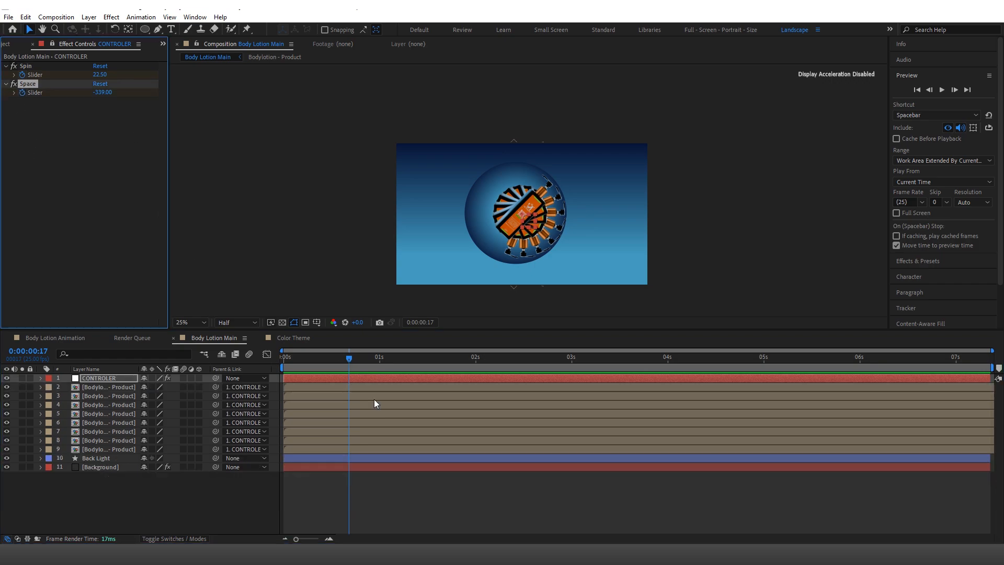
key(u)
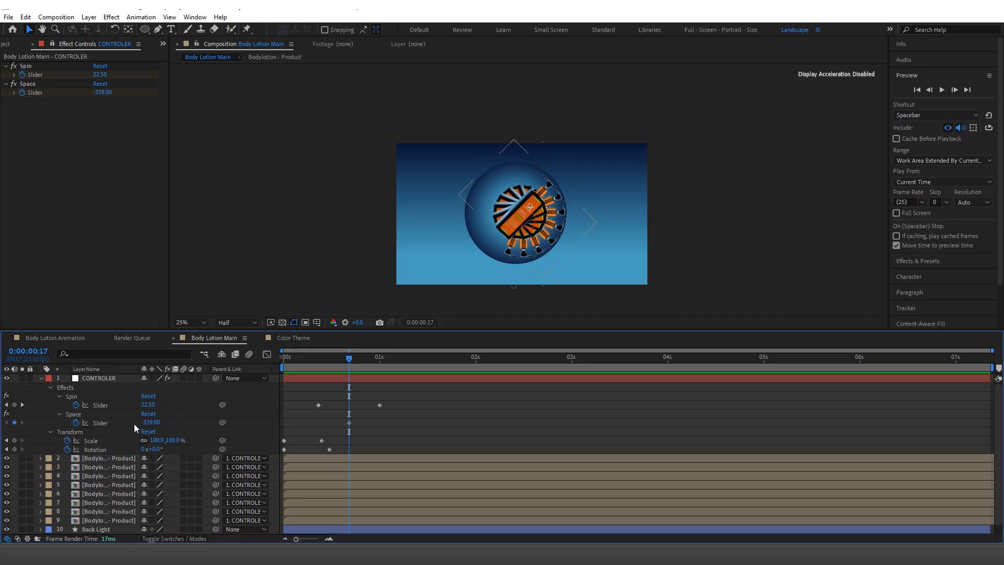
click(111, 381)
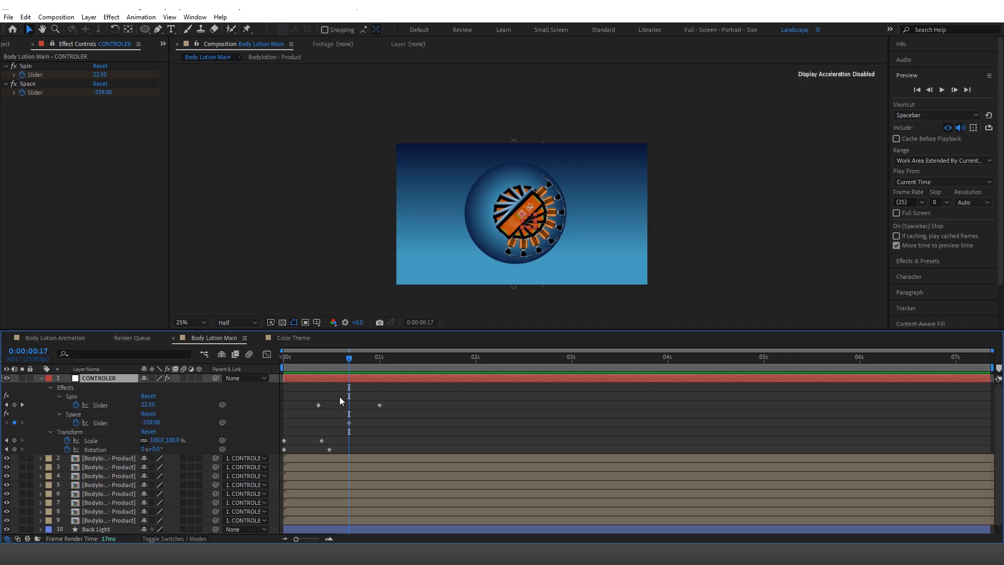
- Add a Space keyframe of 209 at 0:00:01:09 to spread the bottles outward
drag(351, 360, 418, 365)
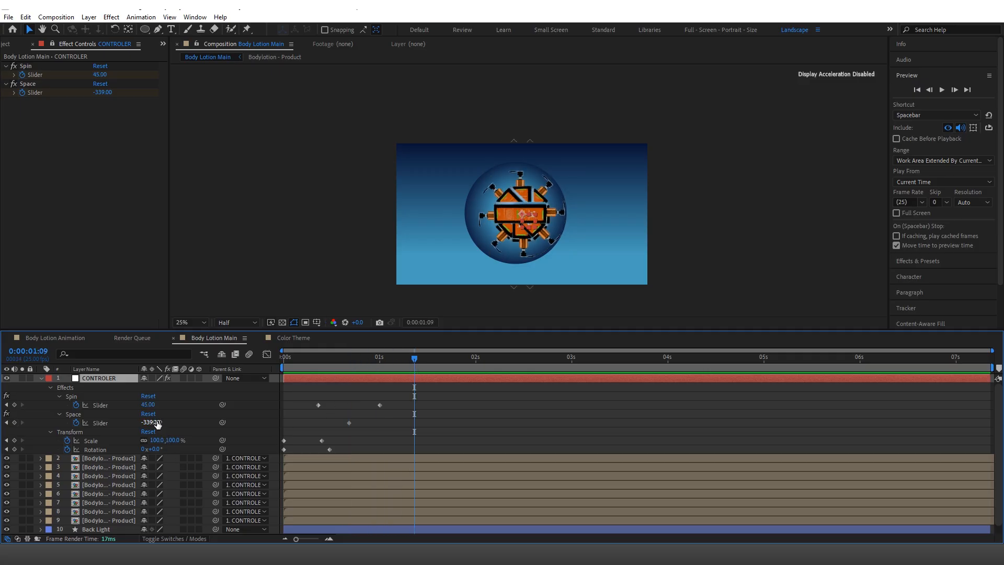
drag(155, 422, 184, 415)
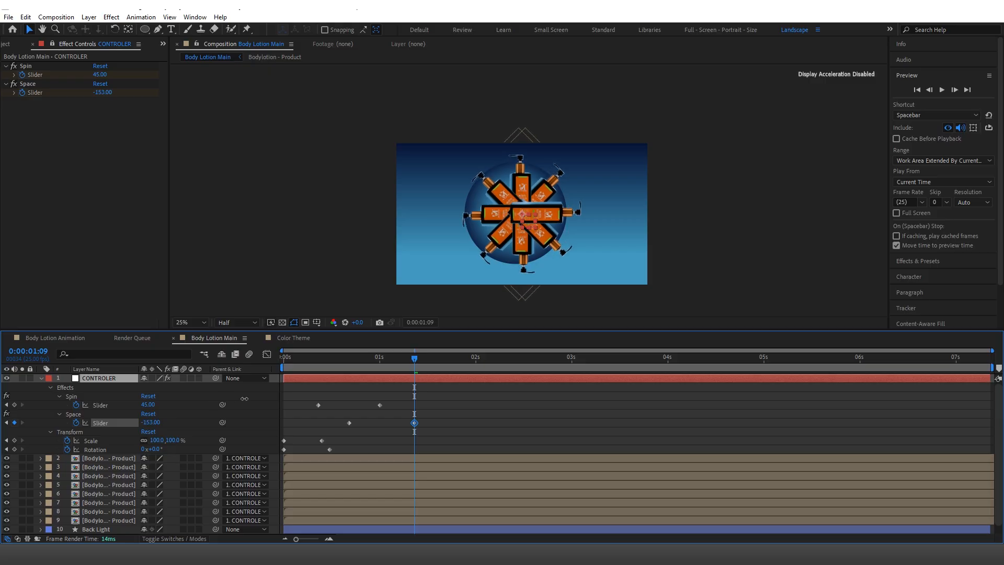
drag(337, 384, 395, 381)
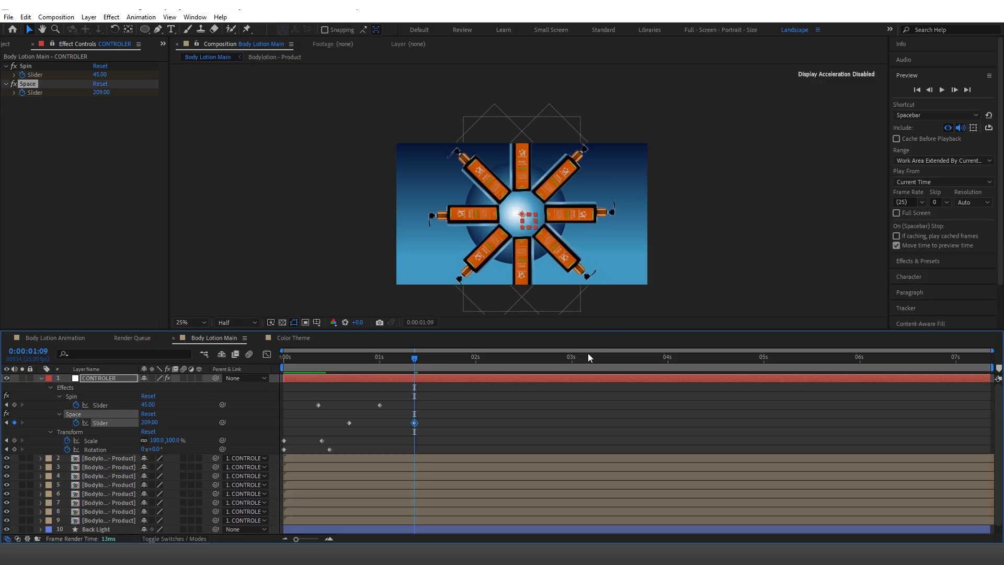
- Preview the animation from the start and move the first Space keyframe to frame 14
click(508, 402)
key(Home)
key(space)
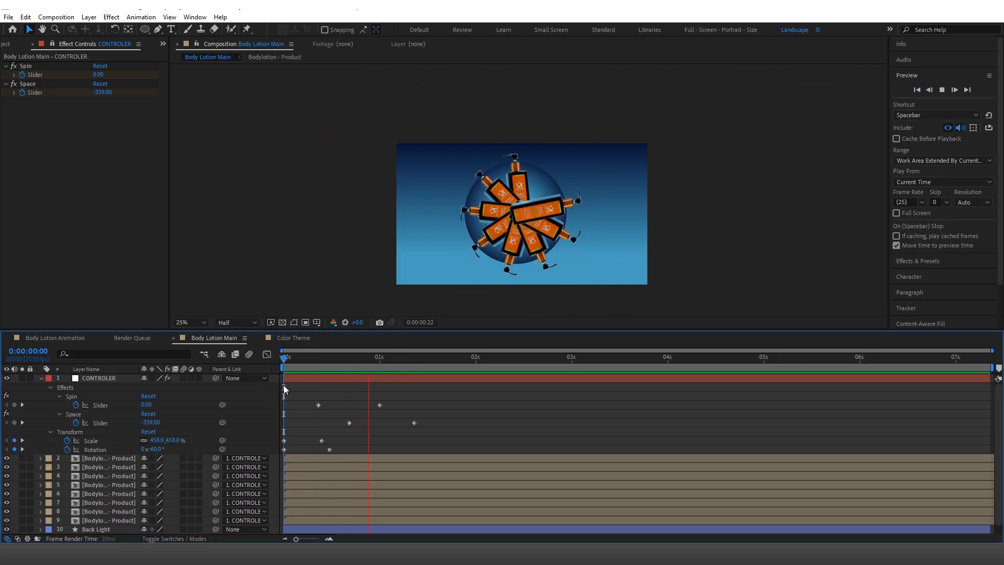
key(space)
key(space)
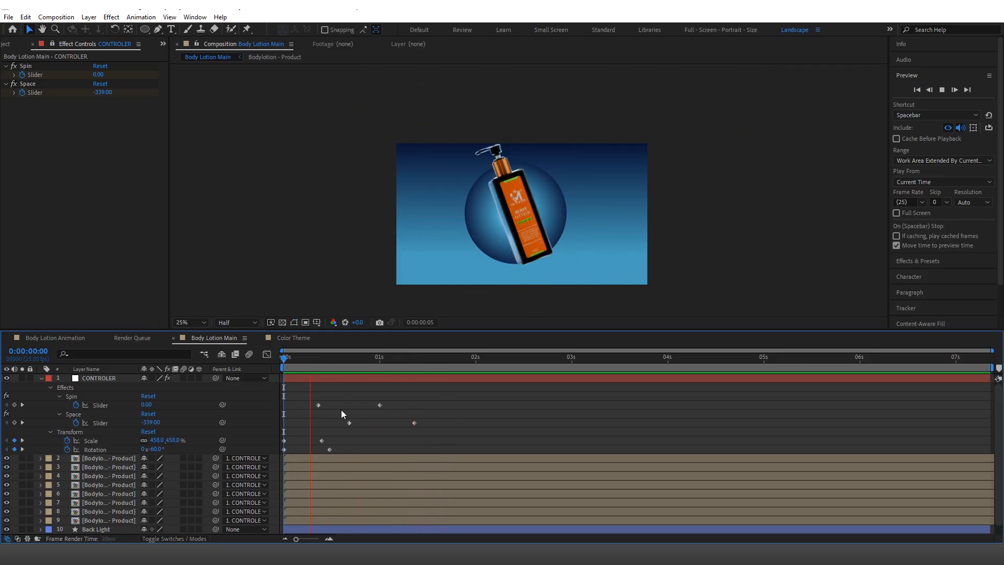
key(space)
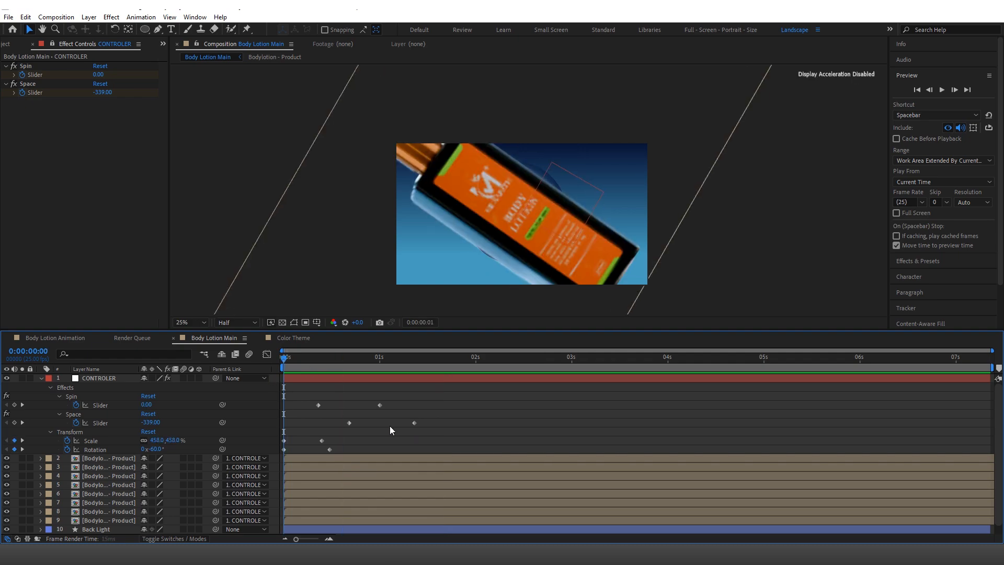
click(337, 423)
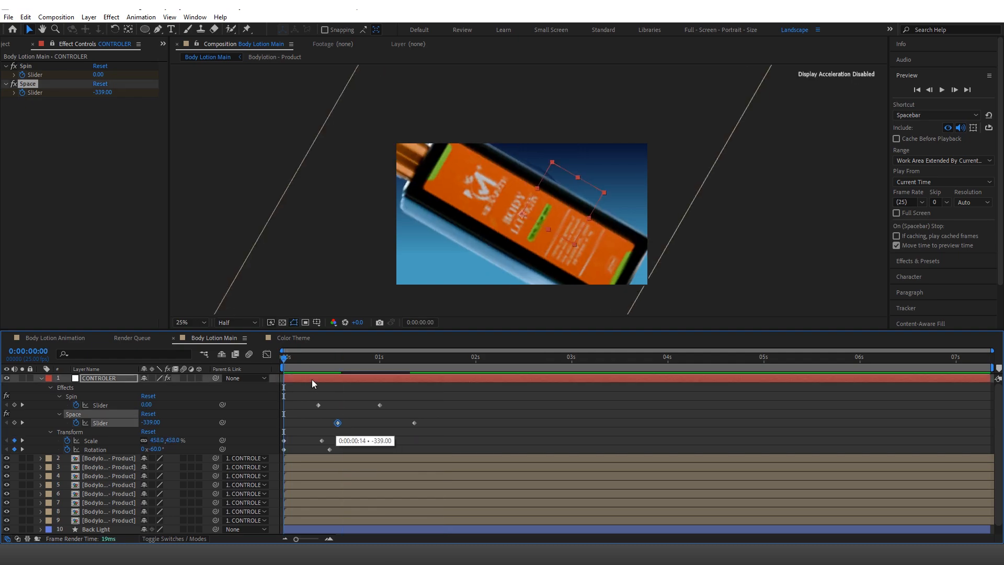
key(space)
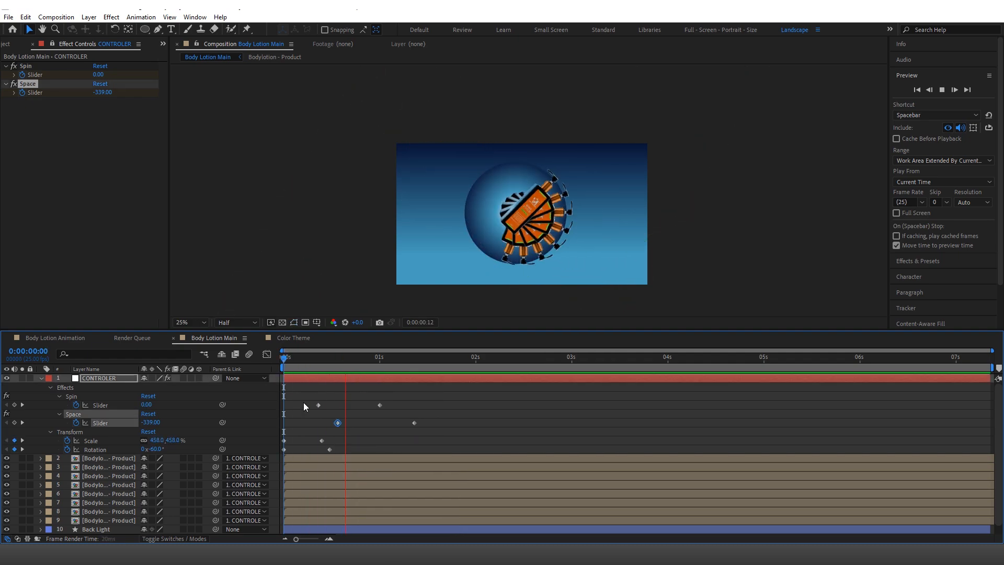
- Add a Space keyframe of 306 at 0:00:02:12 and preview the slow outward drift from the start
click(409, 363)
drag(411, 363, 522, 366)
drag(151, 427, 169, 419)
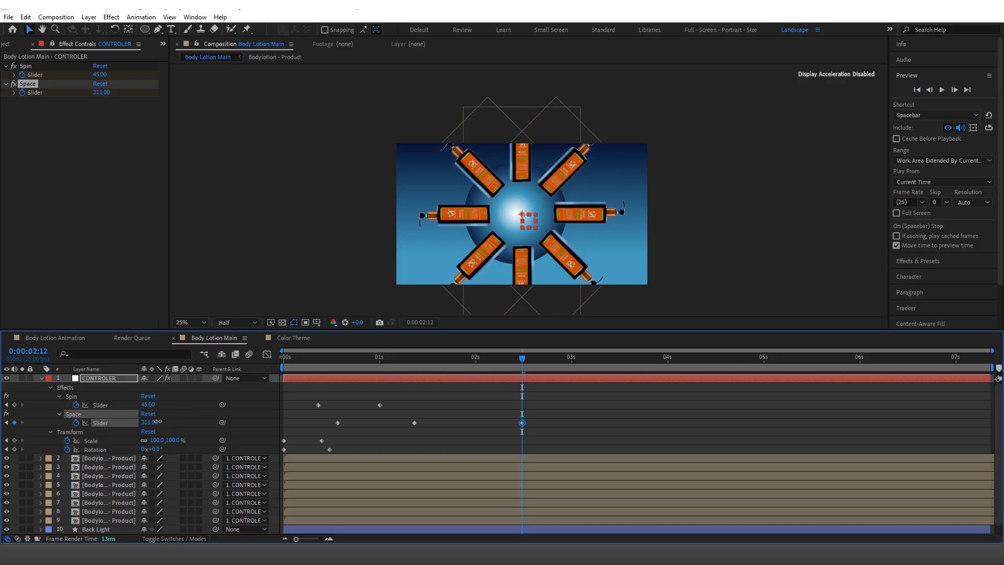
key(Home)
key(space)
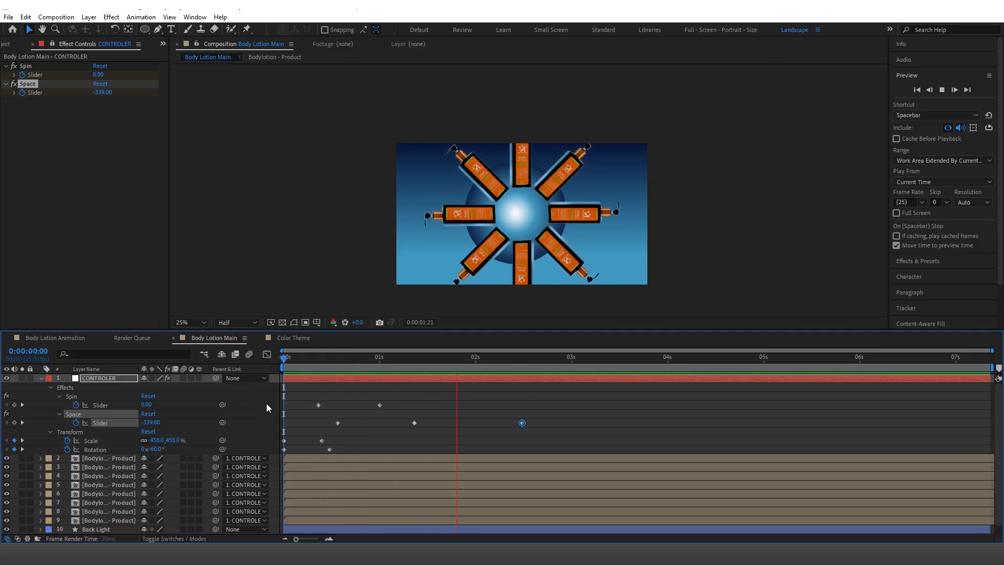
key(space)
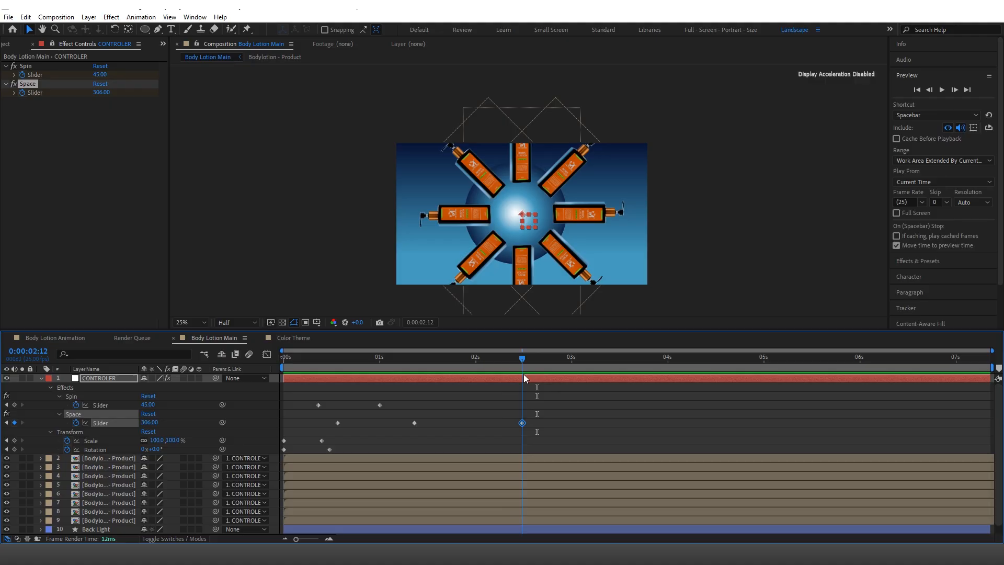
- Keyframe CONTROLER's Space at -931 at 0:00:03:07 and at -1076 at 4 seconds
key(shift+Page_Down)
key(shift+Page_Down)
drag(146, 422, 92, 436)
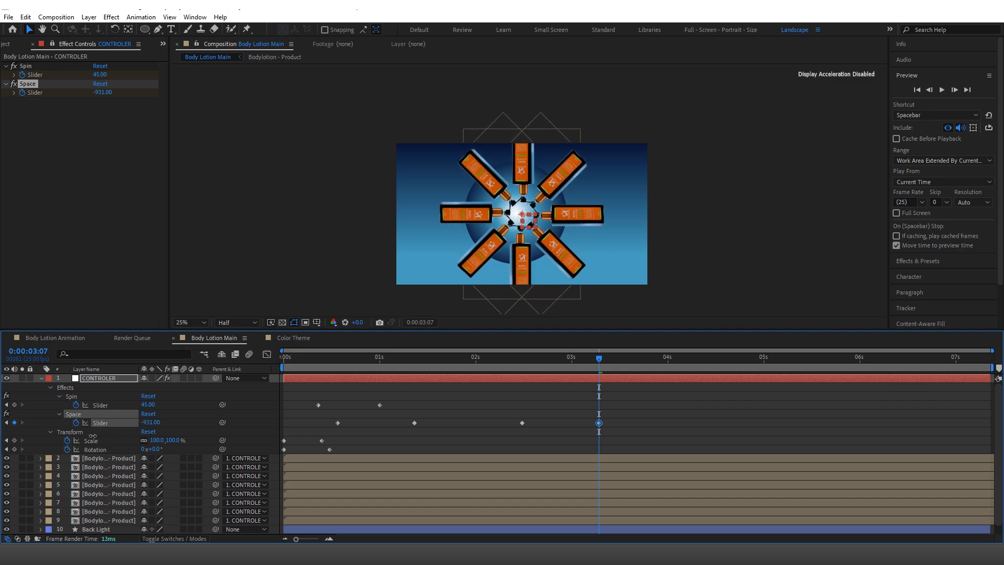
drag(498, 359, 667, 361)
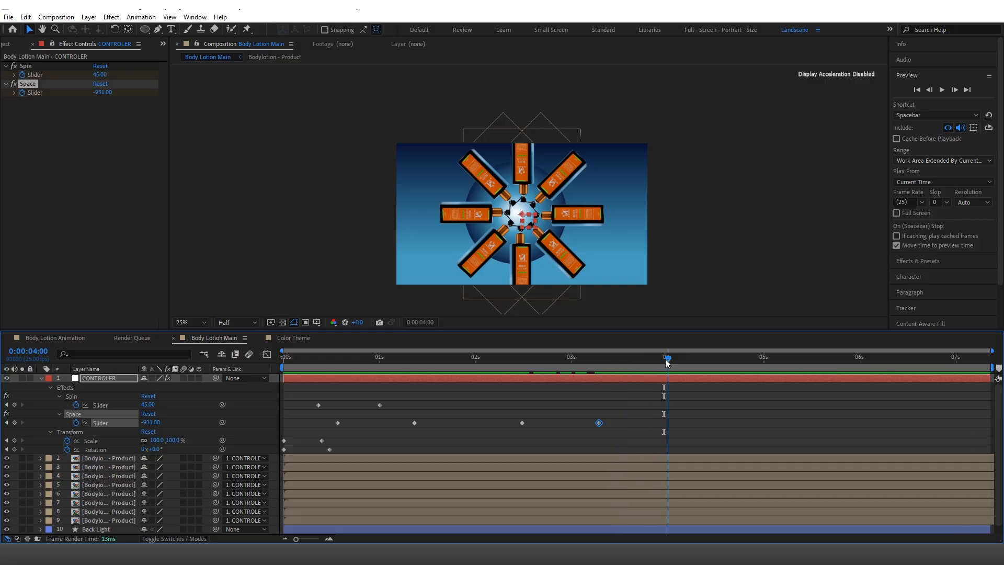
drag(151, 422, 90, 440)
click(543, 400)
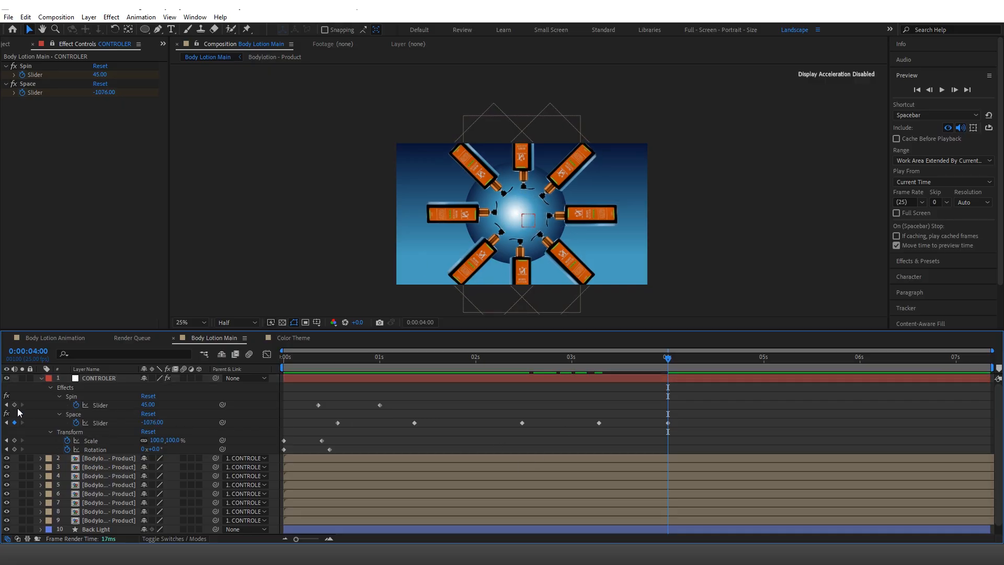
- Hold Spin at 45 with a keyframe at 4 seconds, and keyframe Spin at 0 and Space at -358 at 0:00:04:20
click(14, 405)
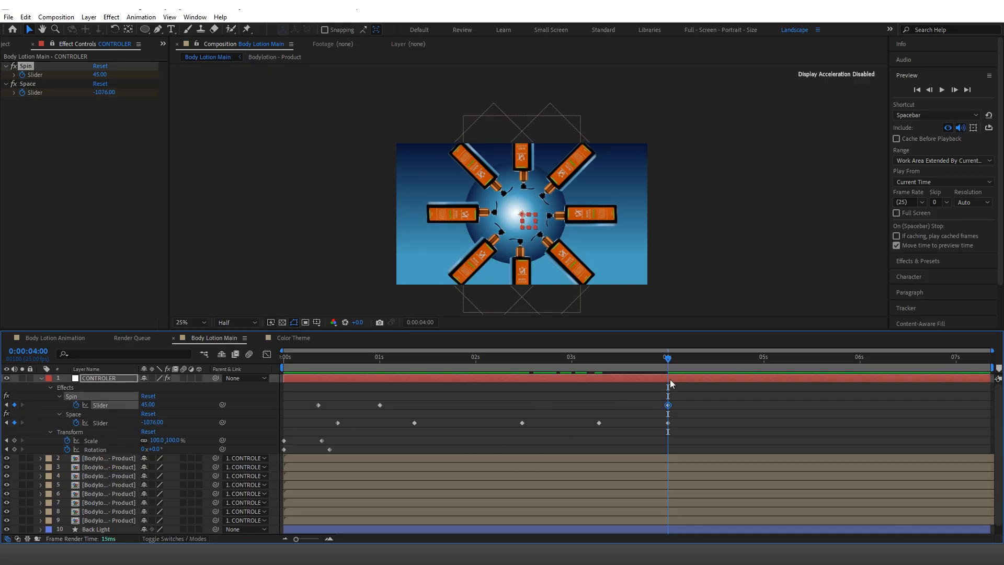
key(space)
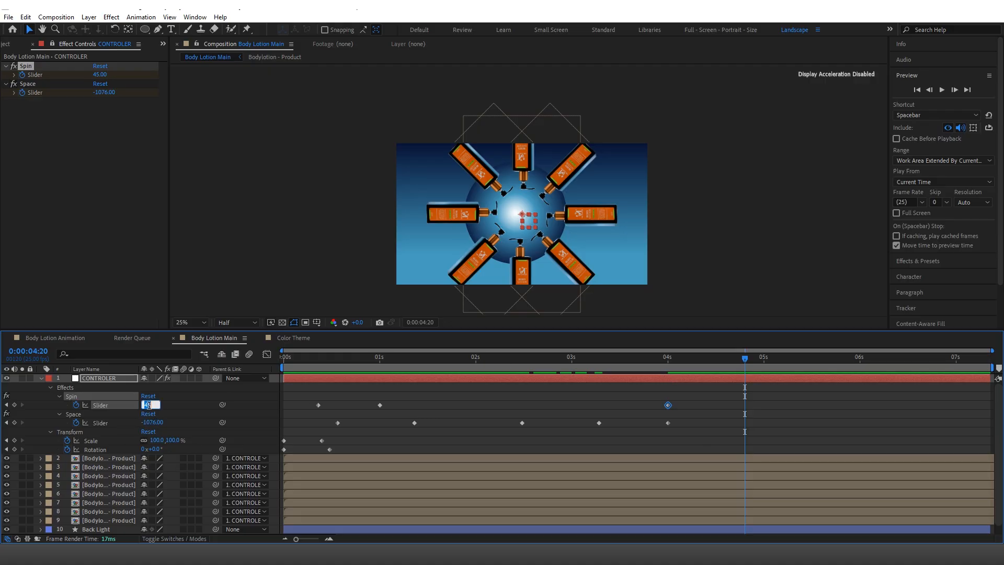
key(Return)
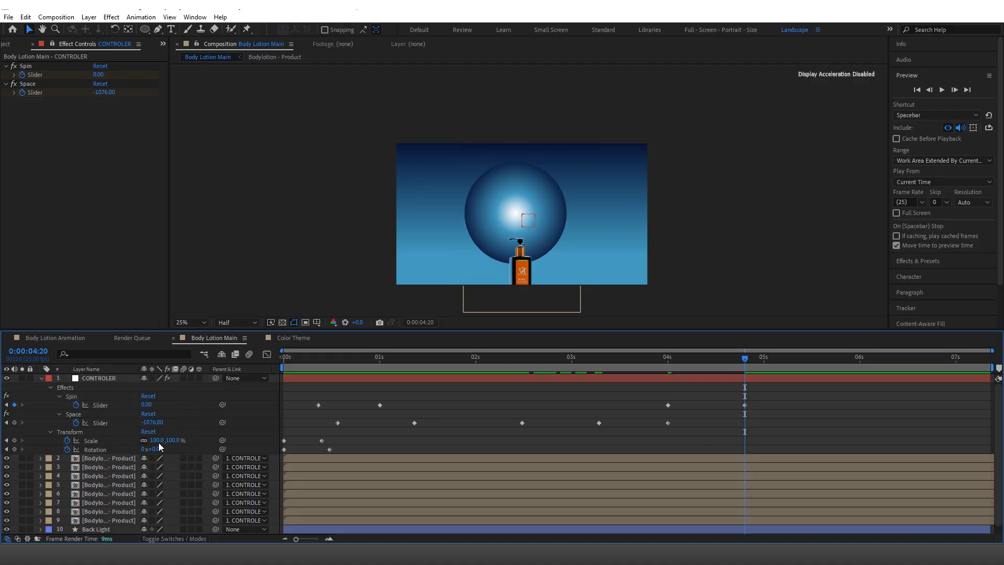
drag(150, 423, 256, 422)
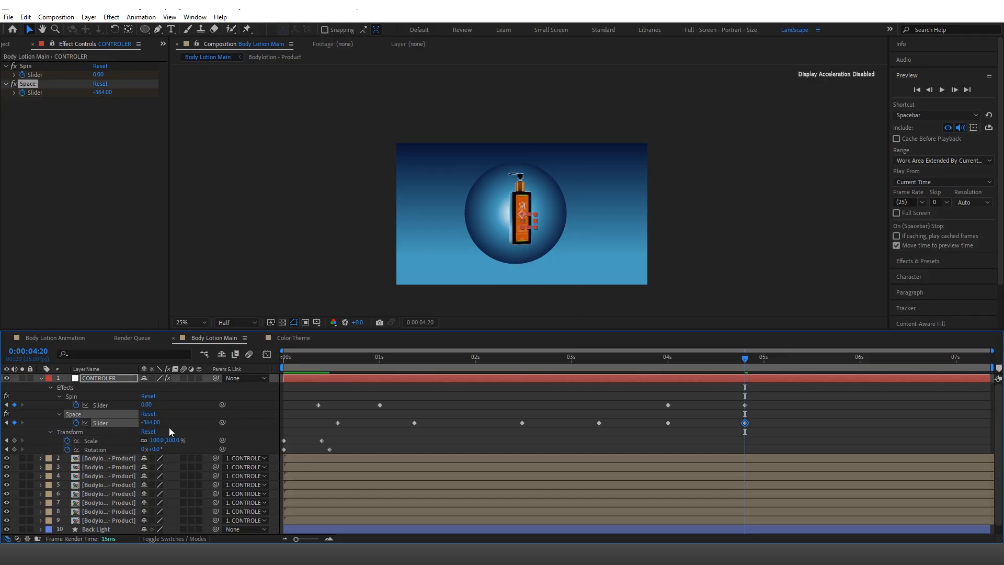
drag(156, 423, 160, 423)
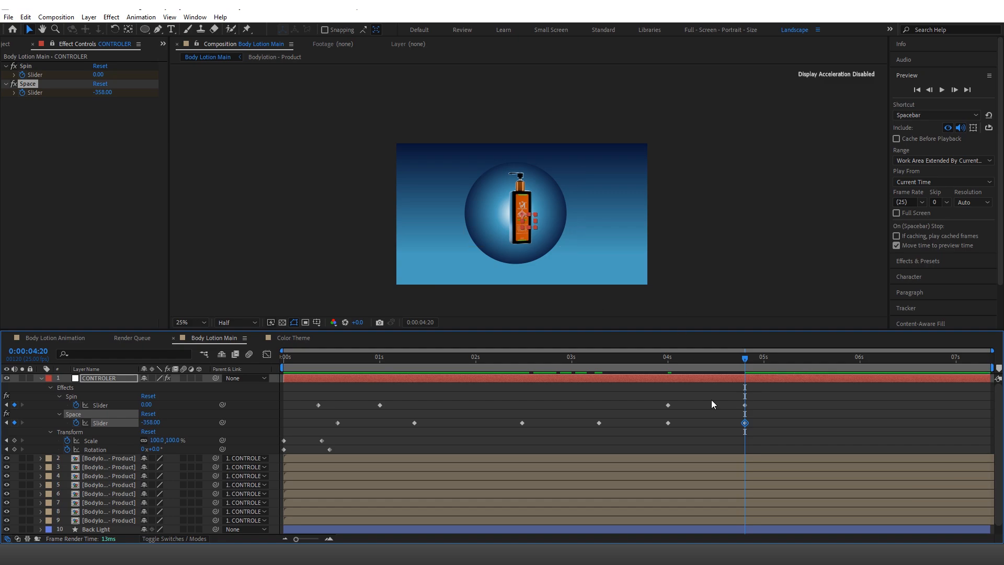
- Solo the first bottle layer, trim the seven bottle layers below it to end at 0:00:04:20, and scrub past the trim
scroll(756, 467, down, 1)
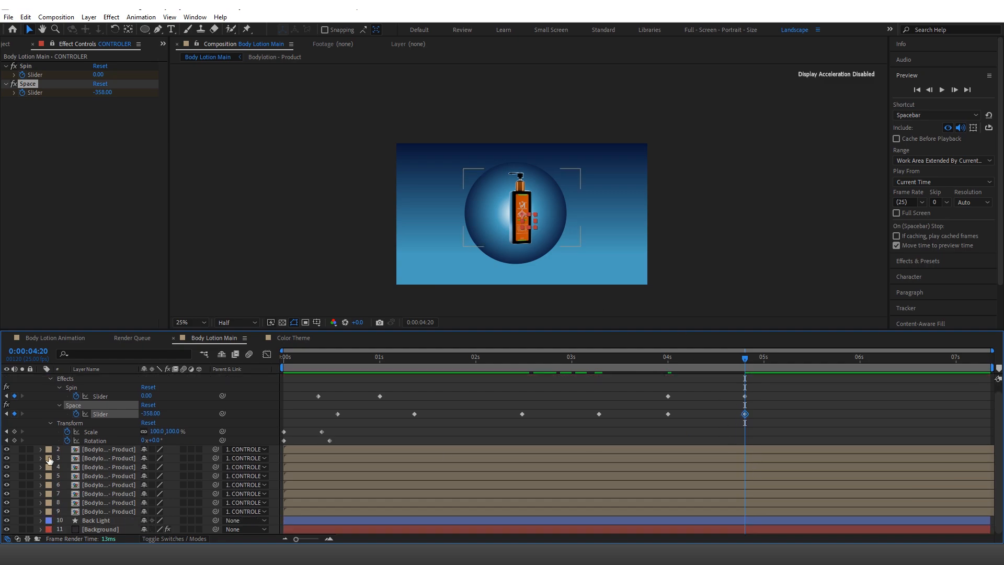
click(22, 448)
click(107, 448)
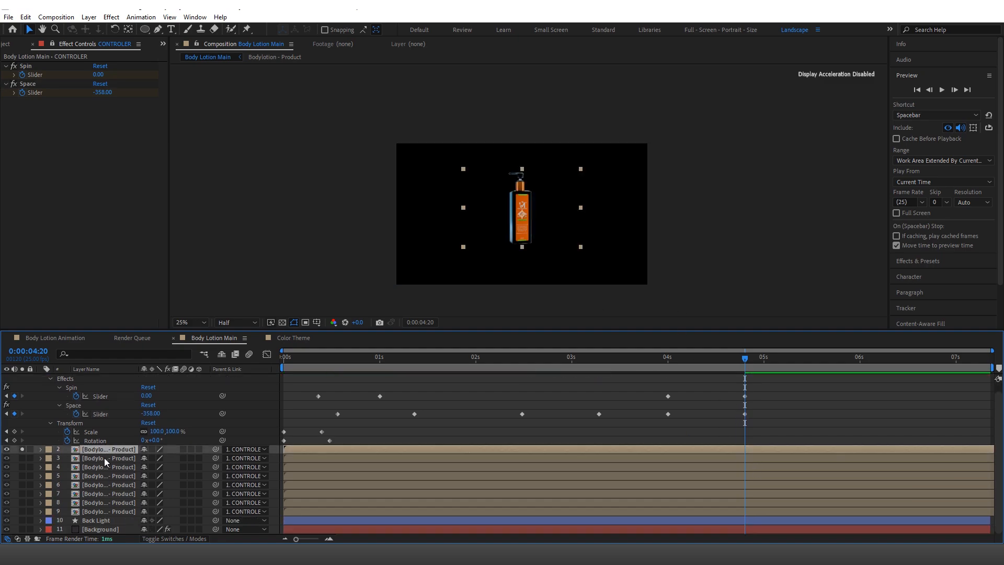
click(104, 460)
shift+click(104, 510)
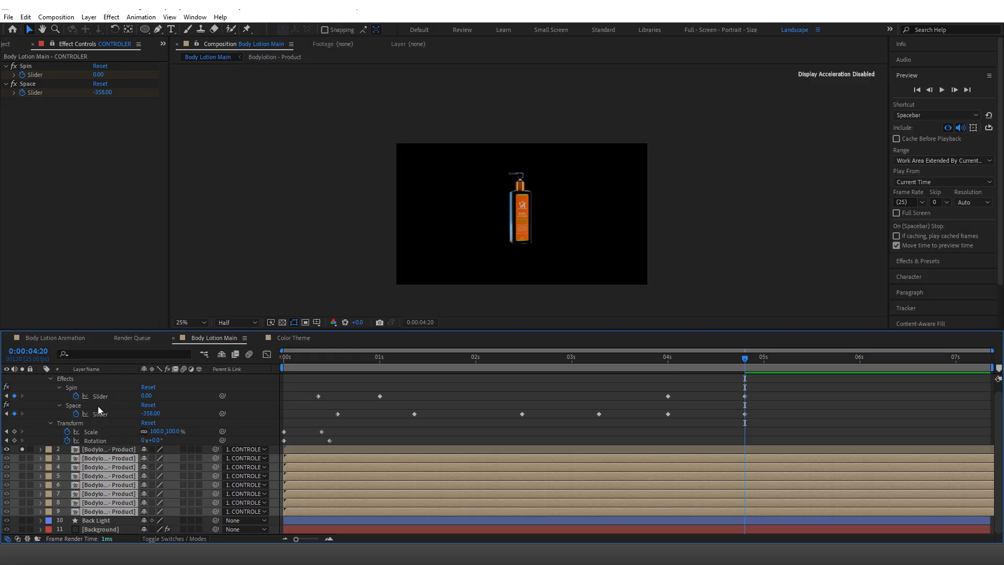
key(alt+bracketright)
click(379, 446)
drag(750, 360, 921, 384)
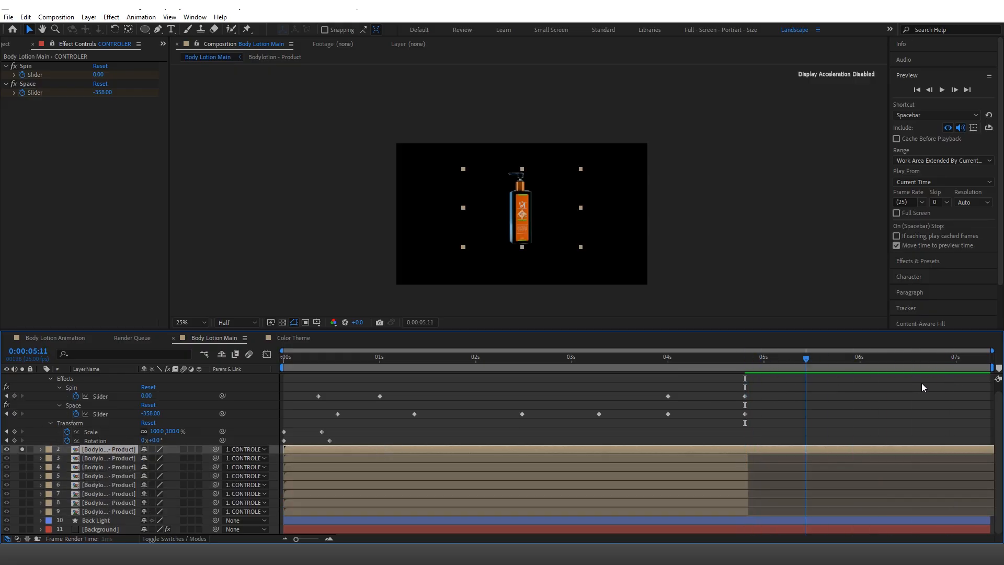
- Reveal CONTROLER's Position and set it to 924, 540 so the bottle sits over the back light
scroll(886, 397, up, 1)
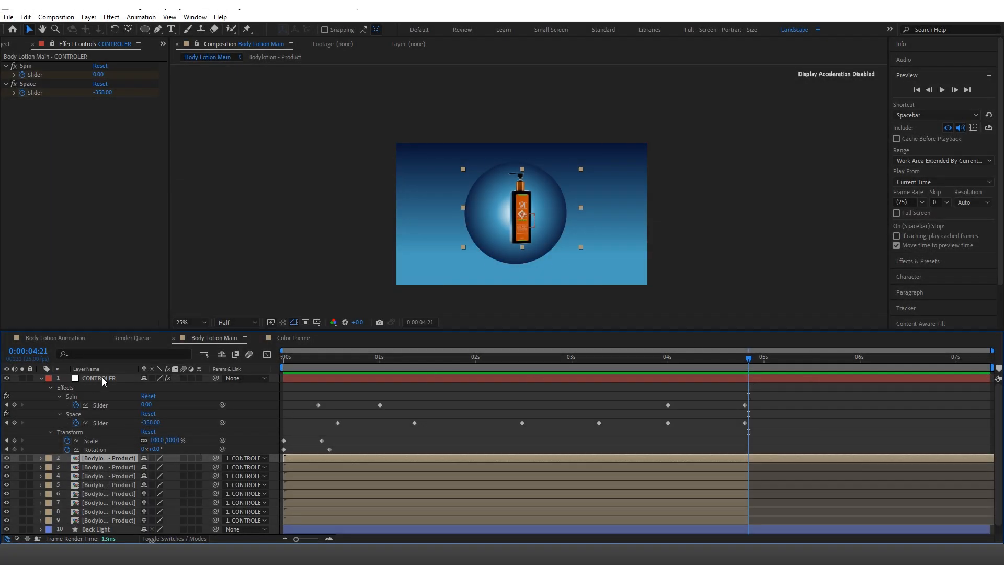
click(103, 381)
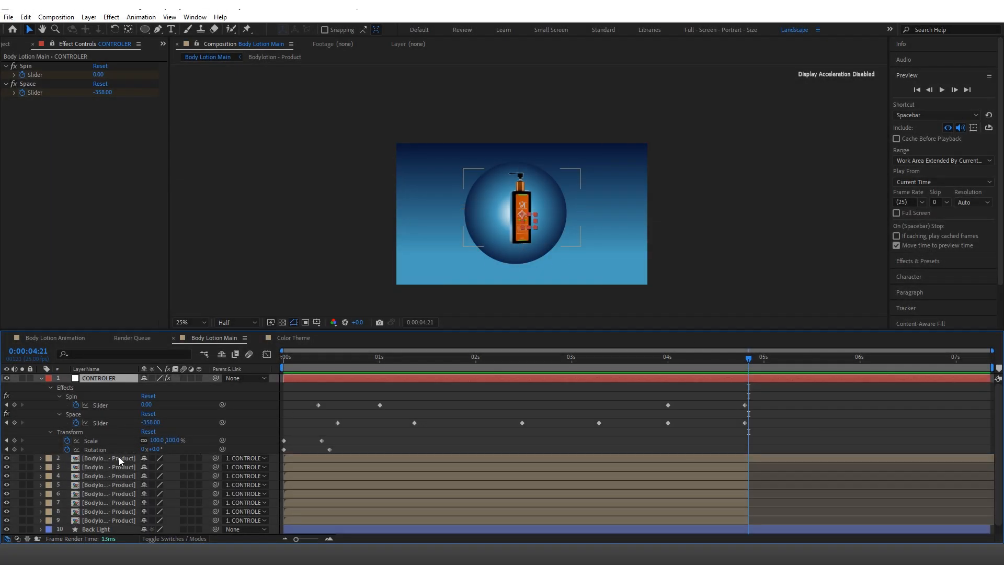
key(shift+p)
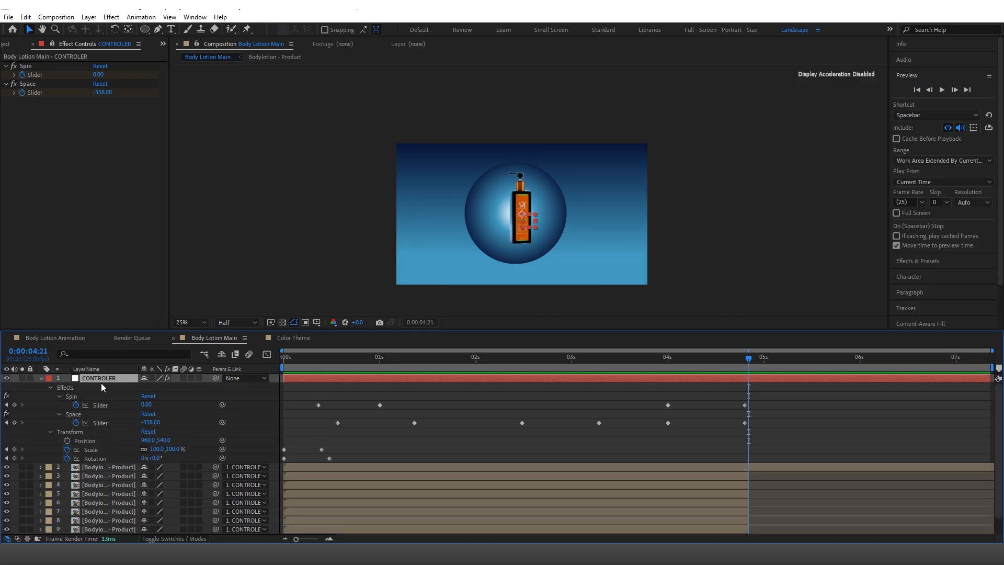
drag(146, 442, 131, 447)
- Keyframe CONTROLER's Scale at 100% at 0:00:04:16 and at 150% at 0:00:05:11
drag(747, 359, 730, 379)
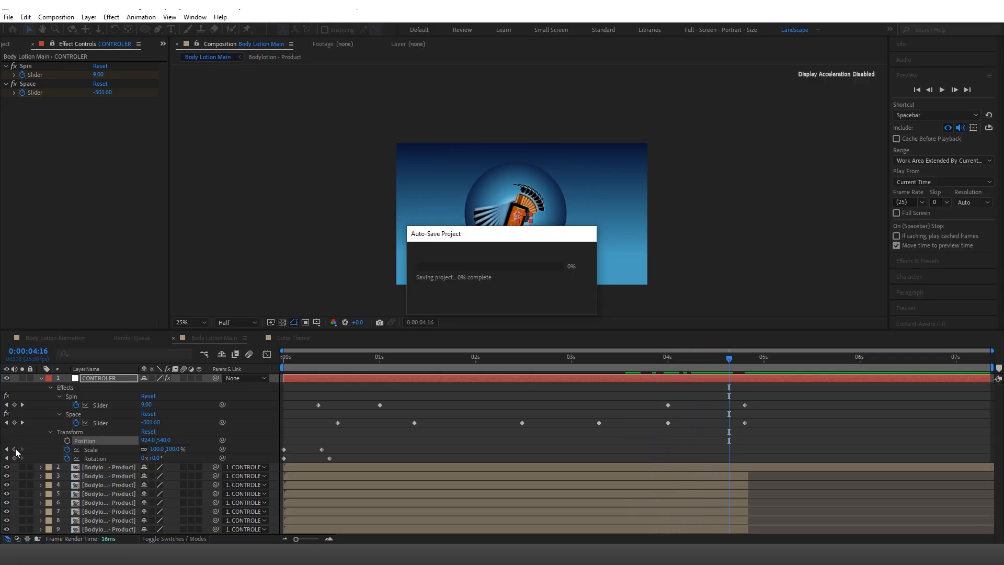
click(15, 449)
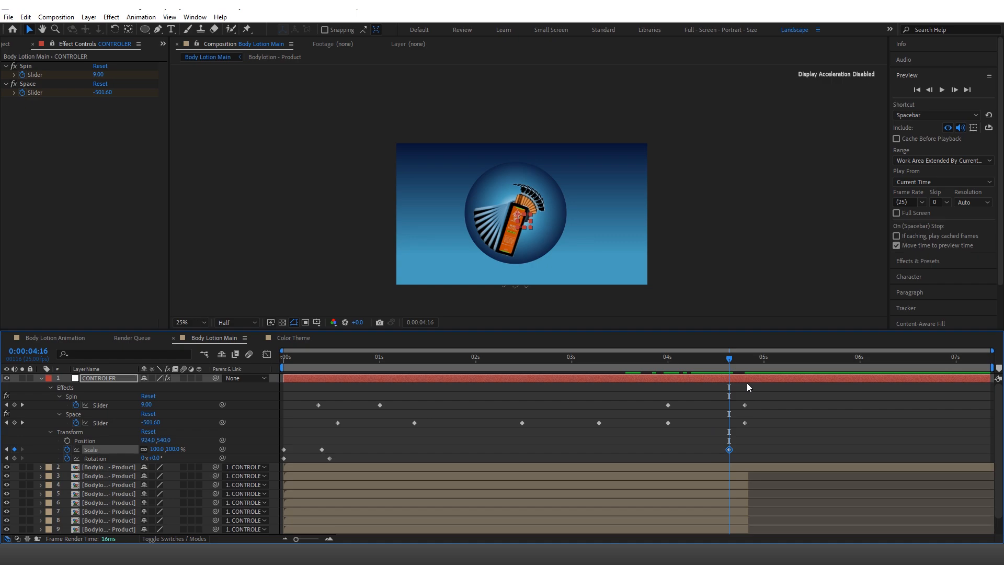
key(shift+Page_Down)
key(shift+Page_Down)
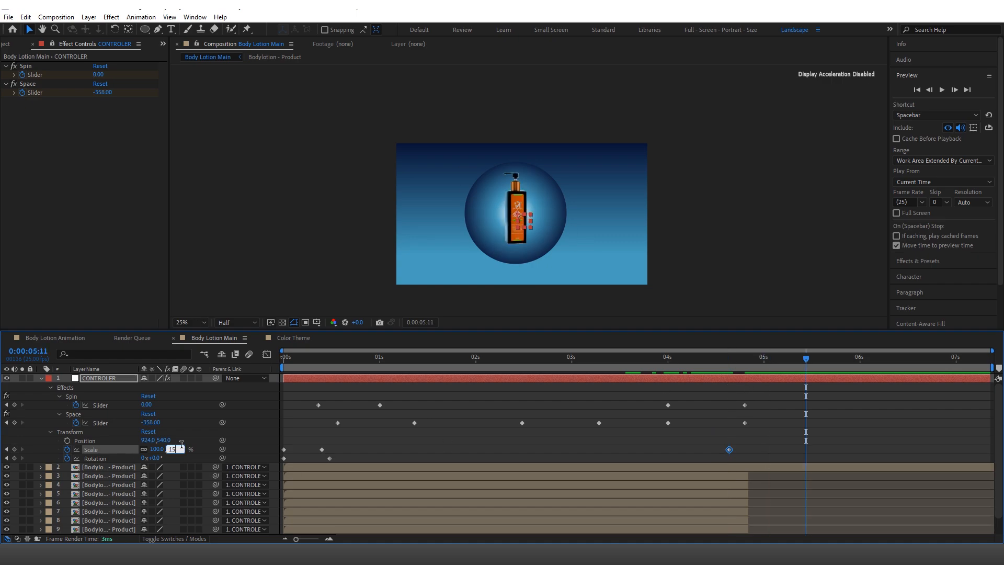
click(248, 445)
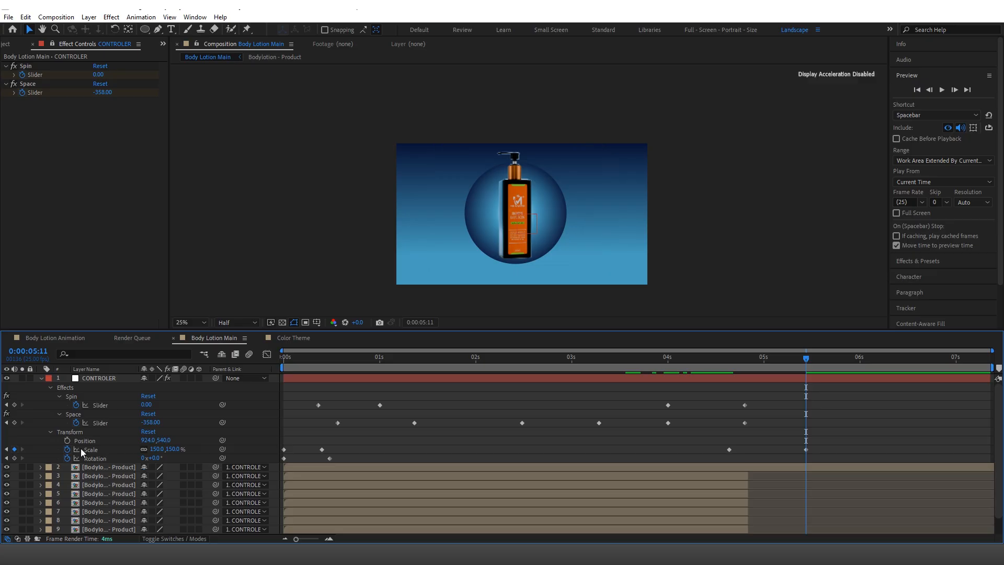
- Keyframe CONTROLER's Position at 924, 540 at 0:00:04:16 and at 585, 627 at 0:00:05:11
click(67, 440)
drag(806, 441, 729, 441)
drag(148, 441, 1, 467)
drag(163, 441, 204, 463)
- Set CONTROLER's Scale at 0:00:05:11 to 140% and save the project
click(173, 449)
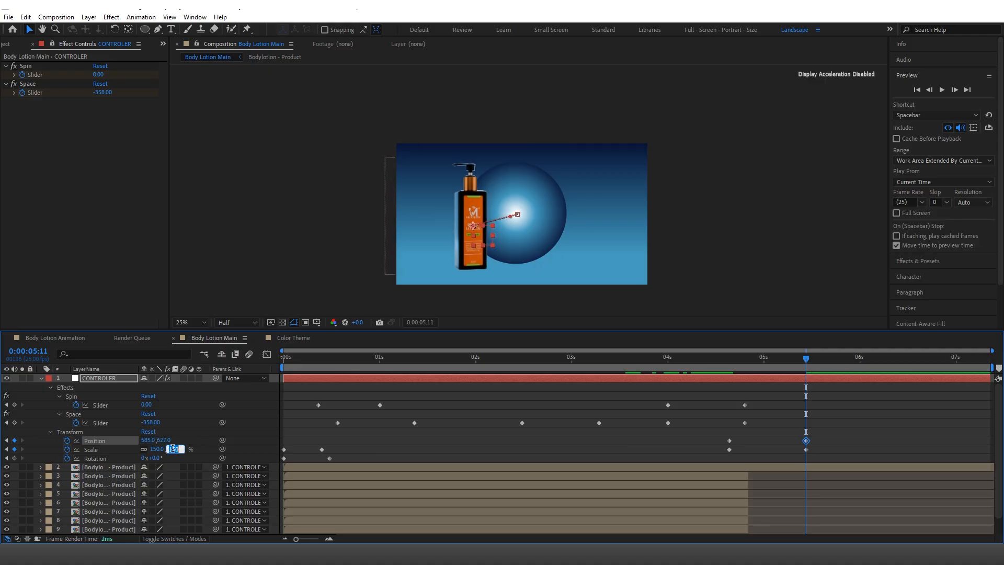
text(140)
click(316, 394)
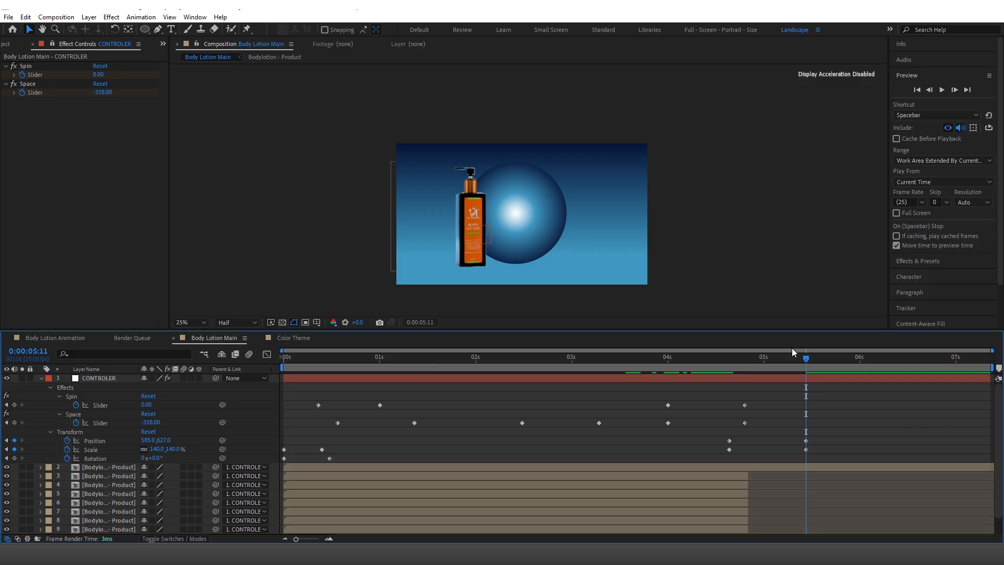
key(ctrl+s)
- Preview the animation from the start and move CONTROLER's last Position and Scale keyframes to 0:00:05:01
drag(805, 358, 255, 394)
key(space)
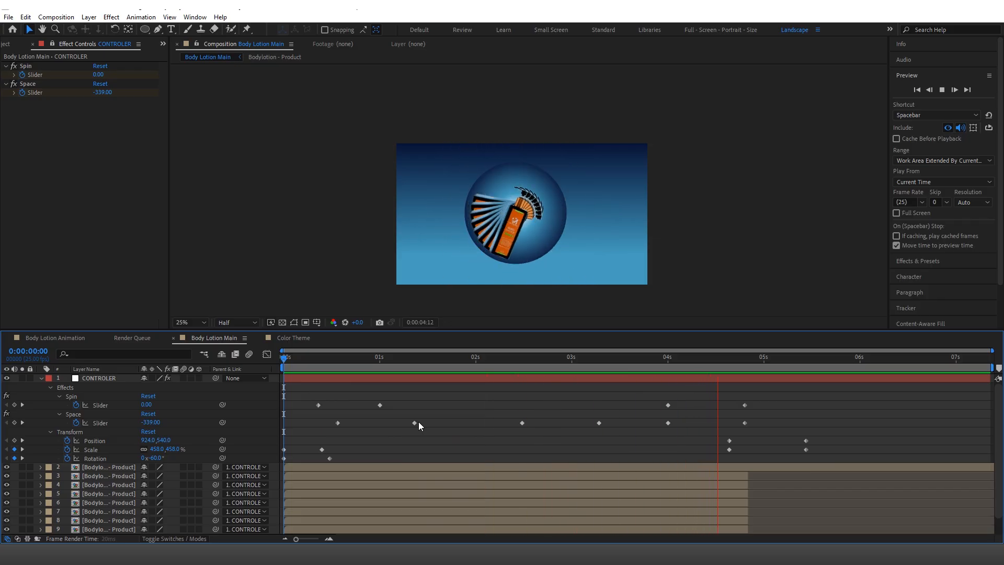
key(space)
drag(762, 360, 728, 381)
key(shift+Page_Down)
drag(826, 444, 770, 455)
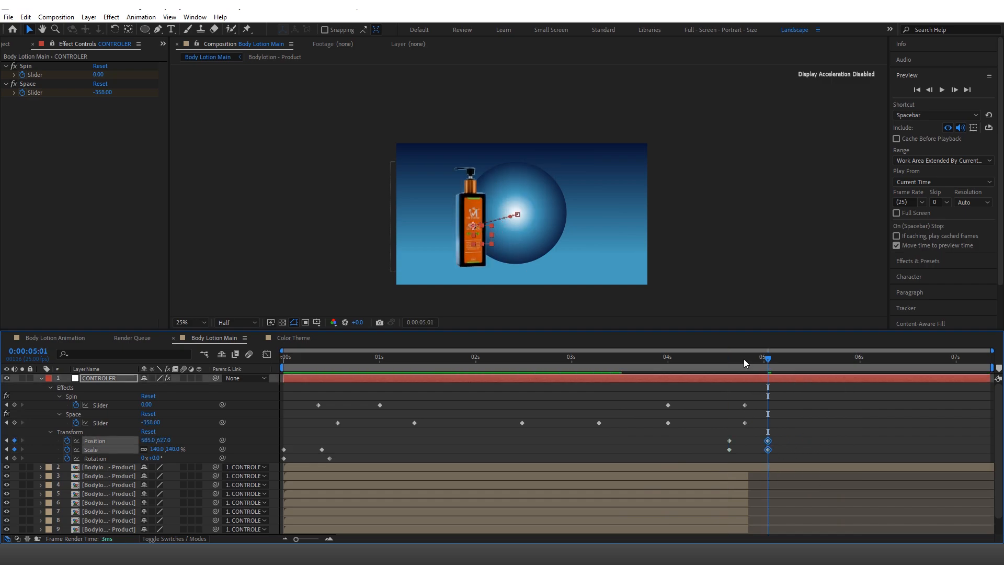
- Apply Easy Ease to CONTROLER's closing Position and Scale keyframes, delay the last Scale keyframe to about 0:00:05:04, and preview the move
key(space)
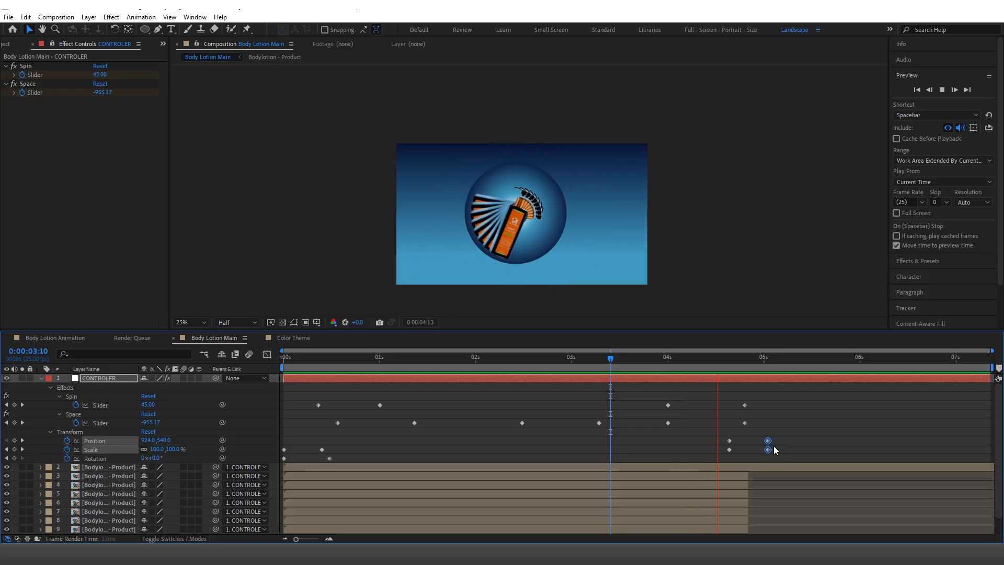
key(space)
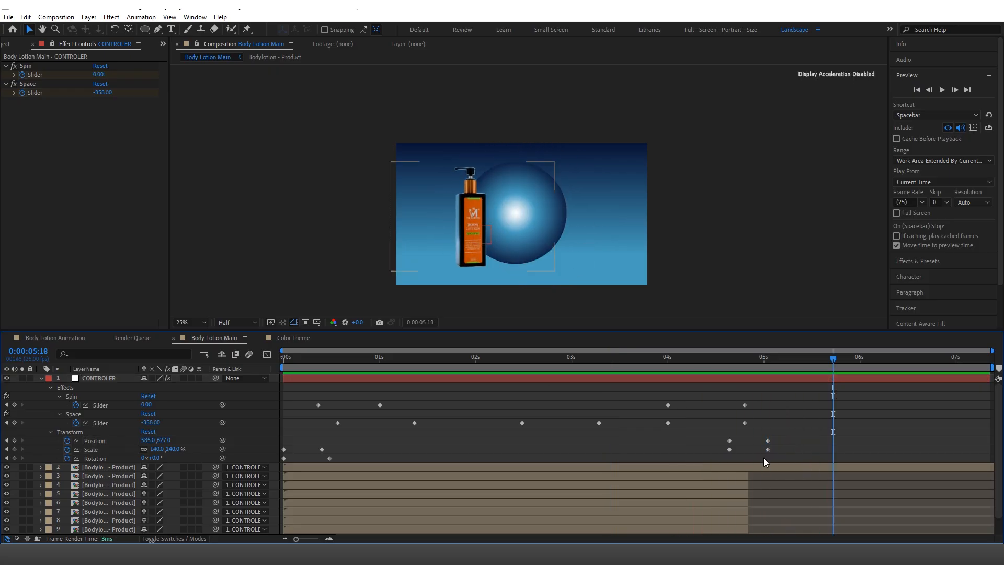
drag(767, 449, 720, 454)
click(703, 350)
key(F9)
click(771, 415)
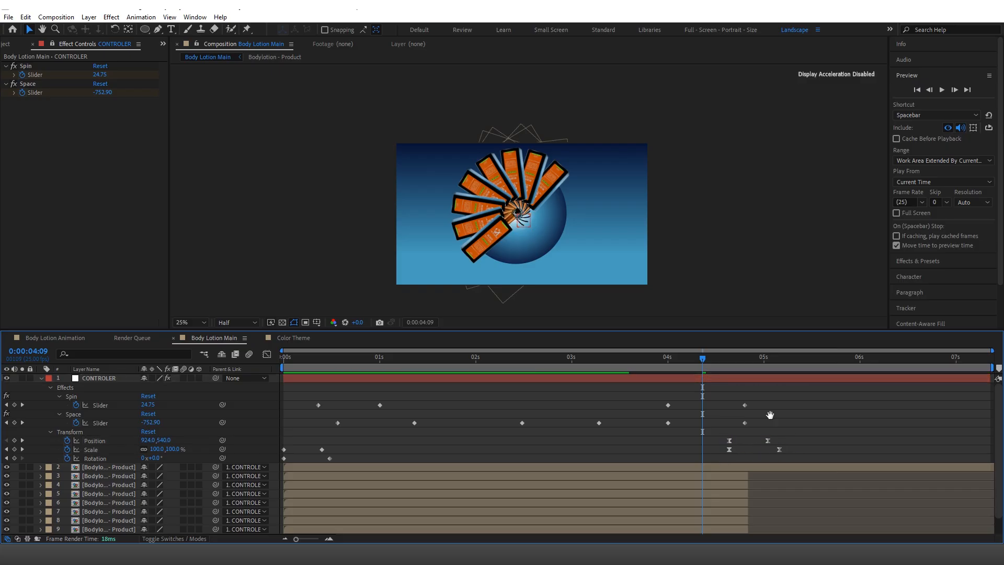
key(space)
key(space)
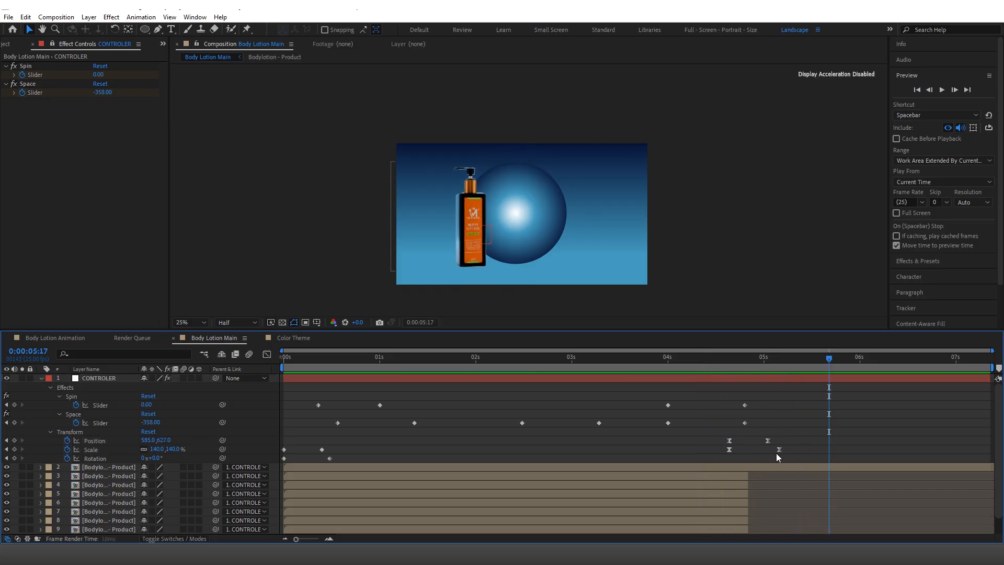
- Move CONTROLER's last Scale keyframe to 0:00:05:06 and its first Position keyframe to about 0:00:04:14, previewing the result
drag(779, 450, 788, 453)
click(667, 360)
key(space)
key(space)
drag(729, 441, 722, 442)
drag(700, 360, 198, 409)
key(Home)
key(space)
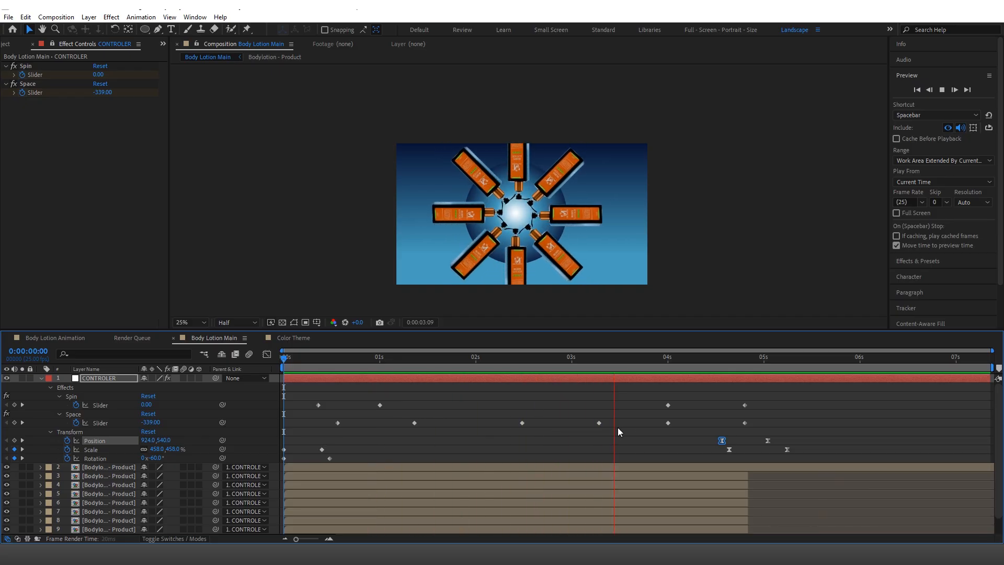
key(space)
- Add keyframes to the Back Light layer at 0:00:04:20 for Scale at 100% and Position at 960, 540
drag(717, 365, 745, 407)
scroll(724, 493, down, 1)
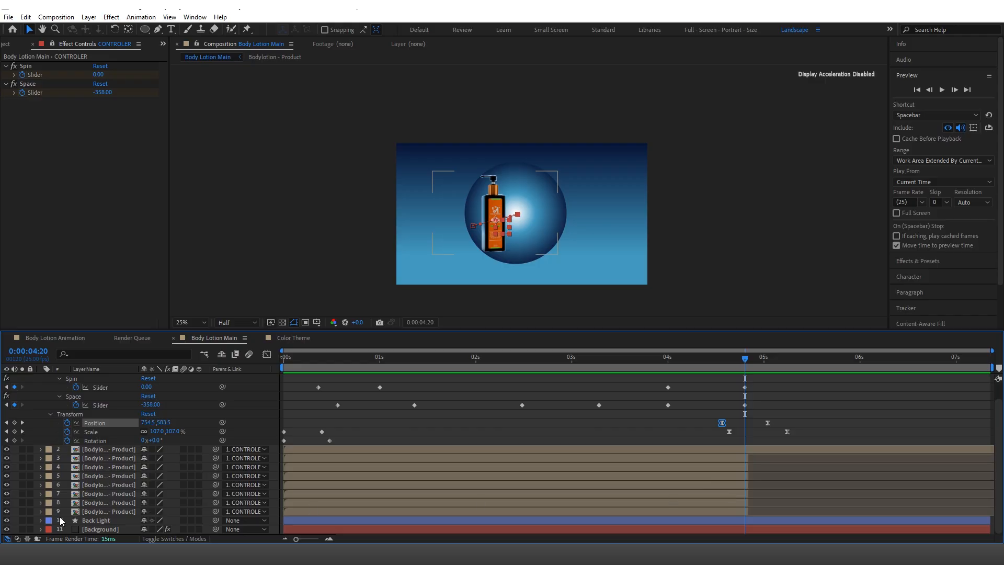
click(92, 520)
key(s)
click(67, 520)
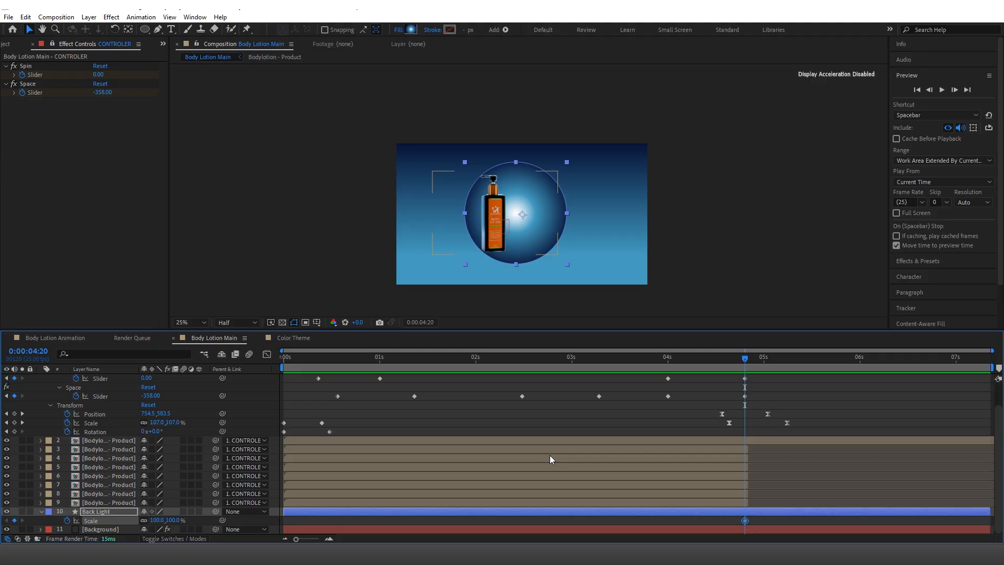
key(shift+p)
scroll(157, 492, down, 1)
click(67, 511)
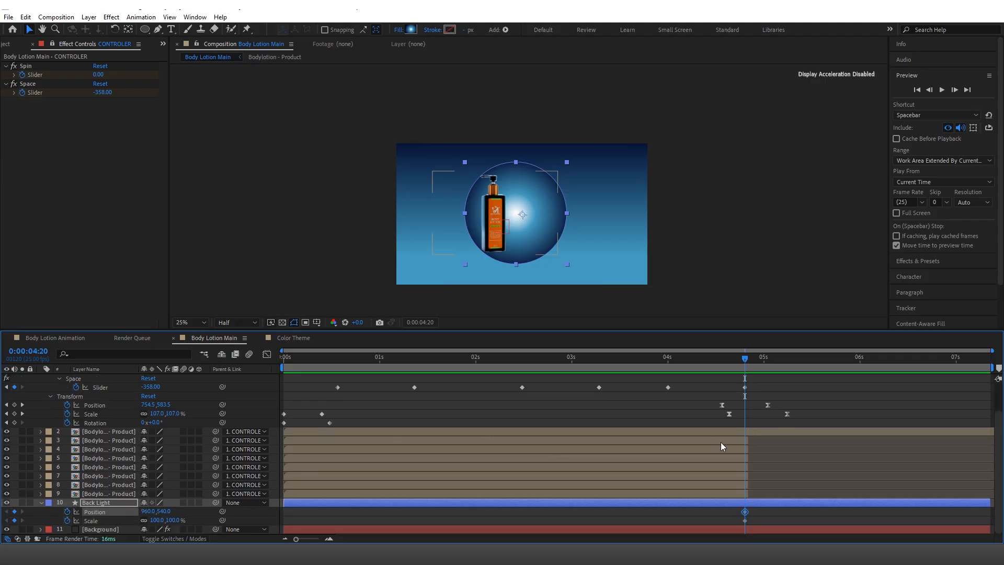
- Keyframe the Back Light layer at 0:00:05:06 with Scale 61% and Position 939, 540
drag(756, 357, 787, 357)
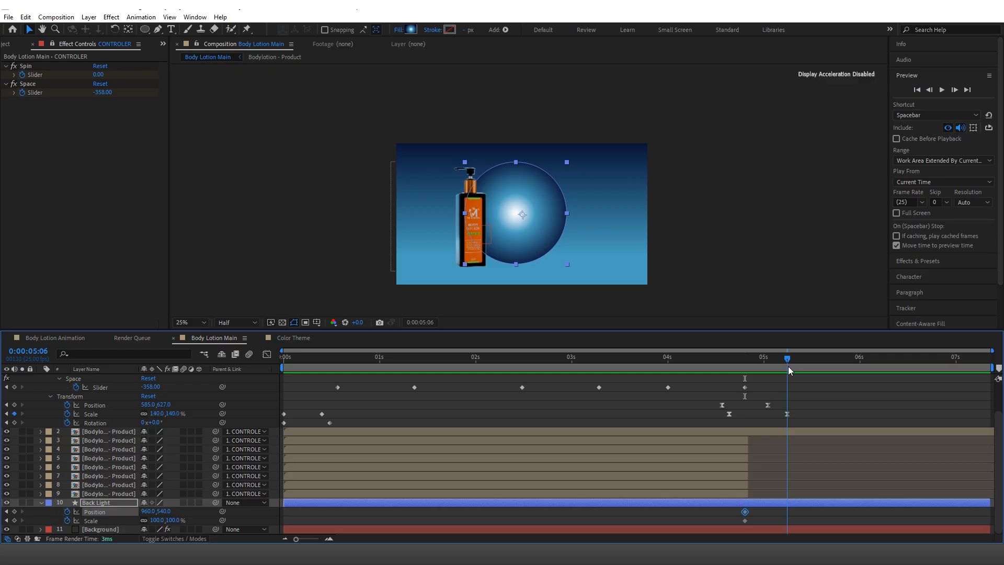
drag(177, 522, 143, 517)
click(210, 521)
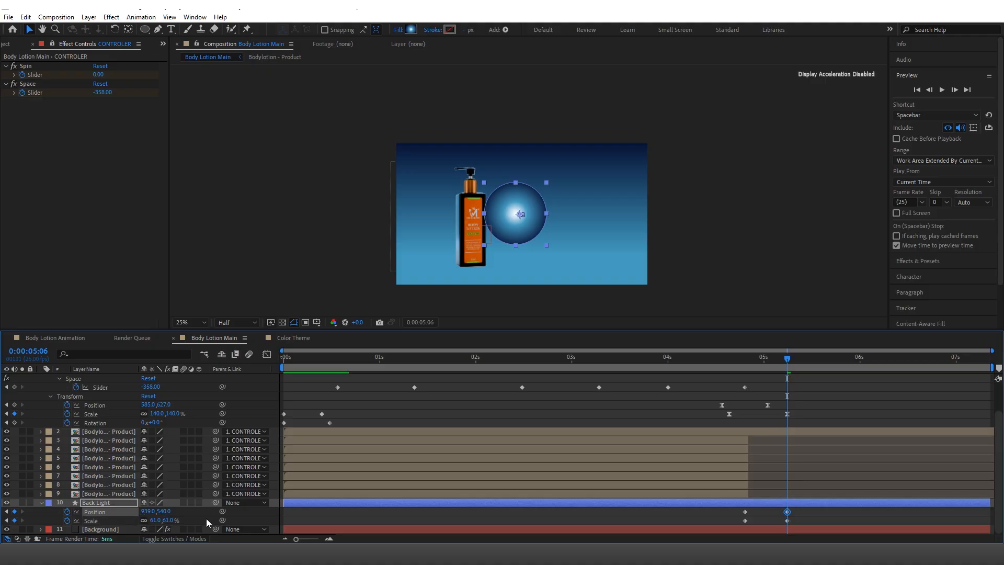
click(211, 510)
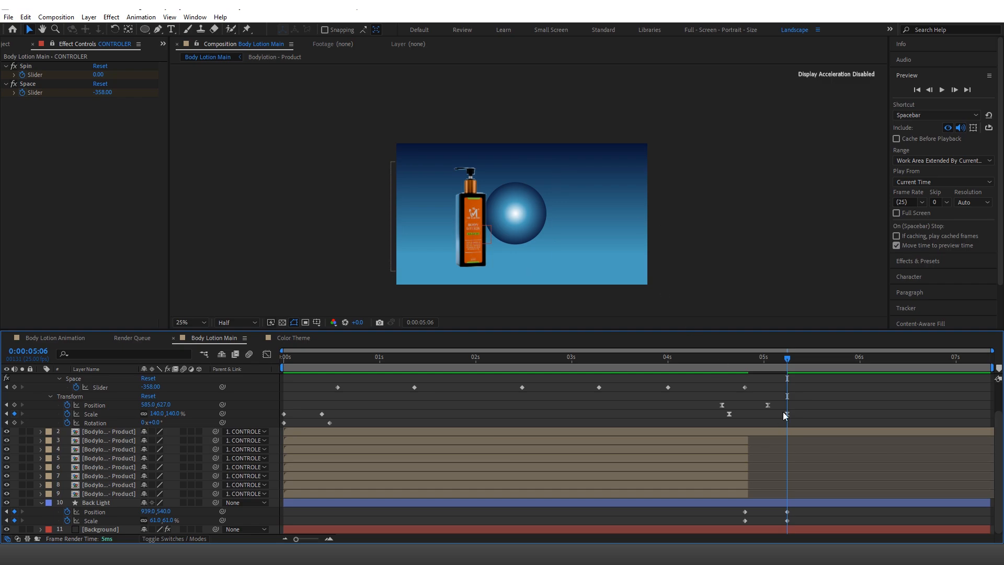
- Apply Easy Ease to the Back Light keyframes, move its last Scale keyframe to about 0:00:05:10, and preview the animation
drag(780, 356, 675, 359)
drag(799, 511, 736, 525)
key(F9)
key(space)
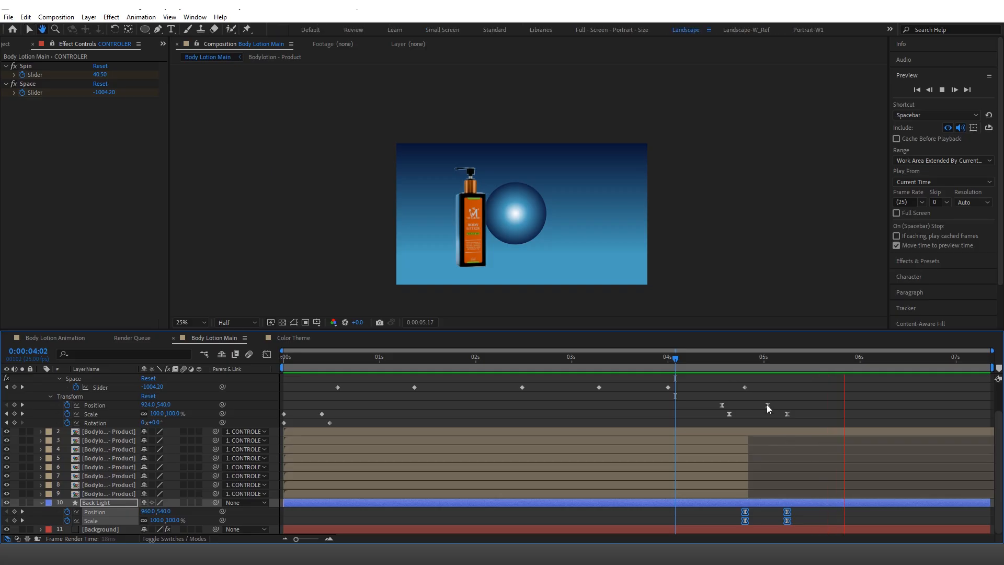
click(810, 536)
drag(789, 521, 803, 521)
click(723, 365)
key(space)
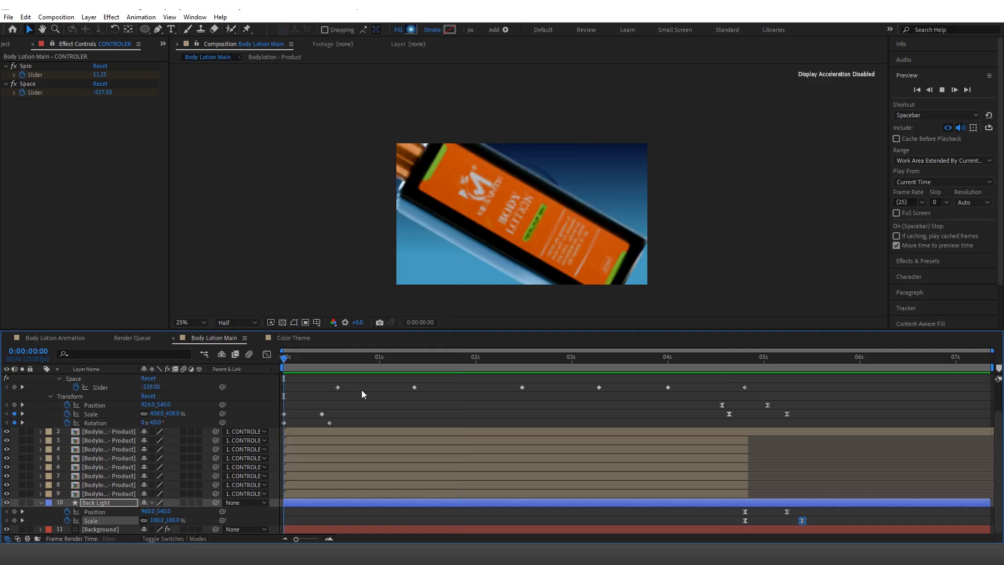
- Apply Easy Ease to CONTROLER's opening Scale and Rotation keyframes and preview from the start
scroll(362, 390, up, 2)
key(space)
drag(344, 443, 277, 463)
key(F9)
click(307, 430)
drag(318, 360, 236, 376)
key(space)
key(space)
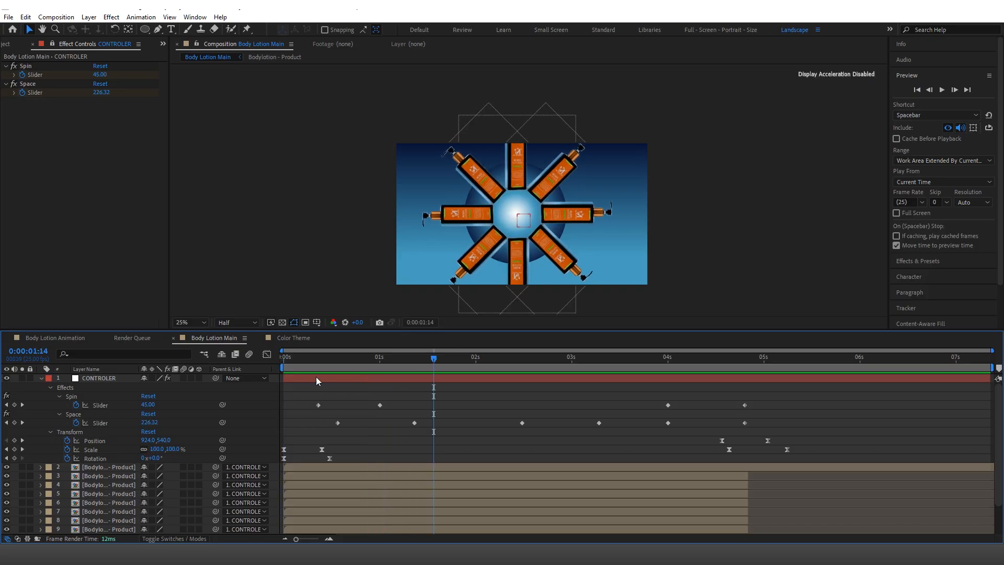
- Apply Easy Ease to all four of CONTROLER's Spin keyframes and preview from the start
drag(319, 352, 275, 365)
drag(306, 400, 397, 408)
key(F9)
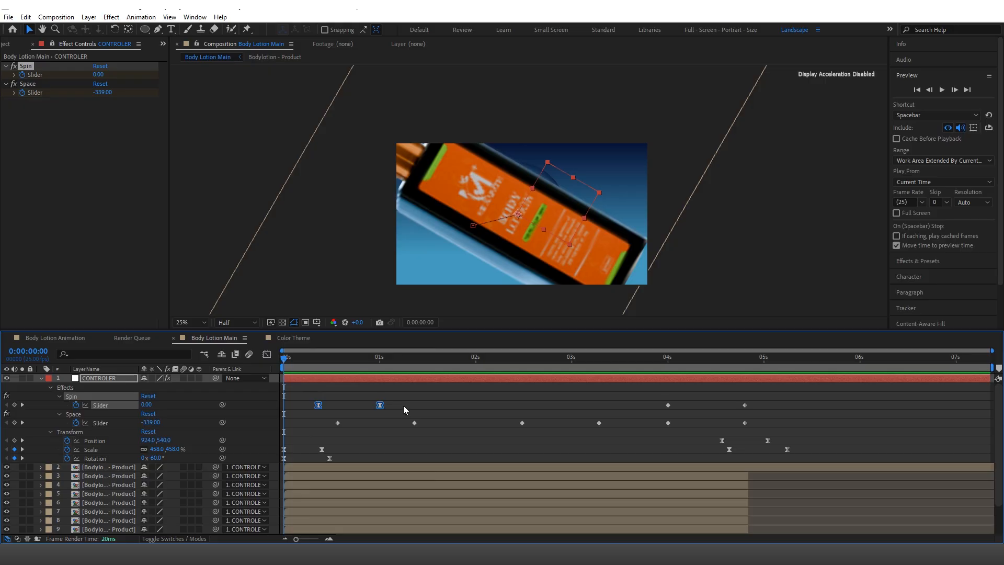
drag(650, 390, 757, 408)
key(F9)
click(424, 397)
key(space)
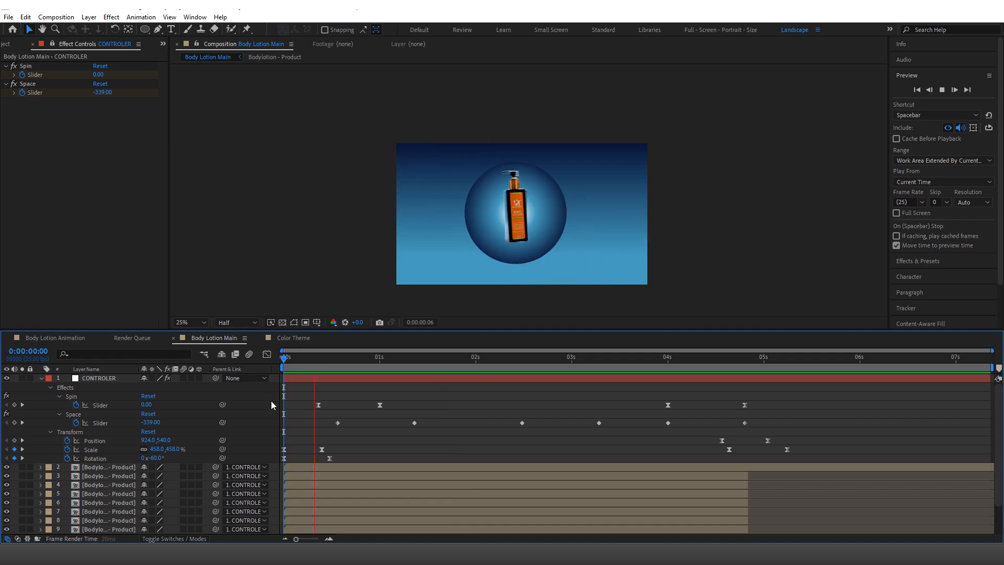
- Move CONTROLER's second Scale keyframe to 0:00:00:14 and its second Rotation keyframe to about 0:00:00:16, and preview from the start
mouse_move(325, 359)
mouse_down()
mouse_move(285, 368)
mouse_move(326, 376)
mouse_up()
key(Page_Down)
key(Page_Down)
key(Page_Down)
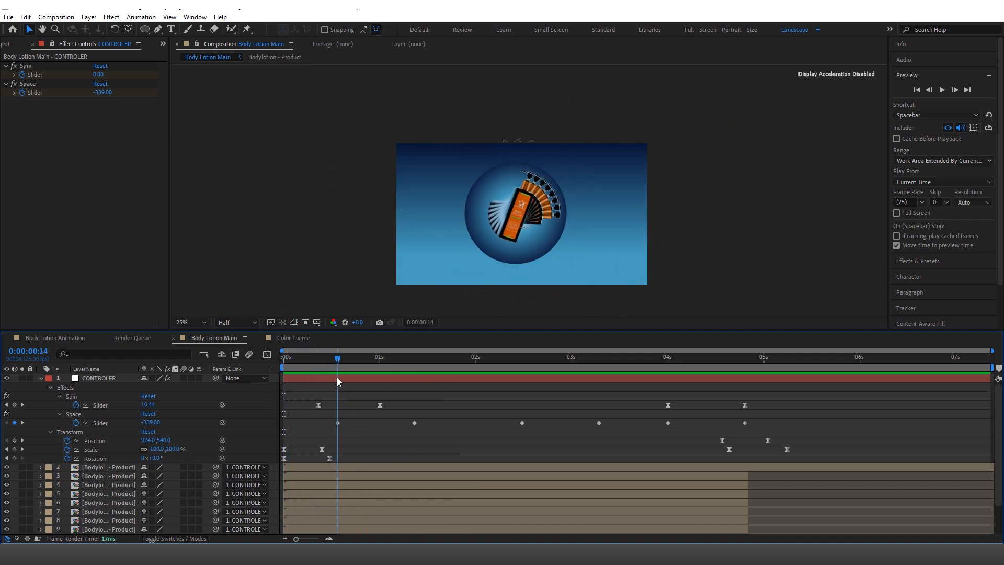
drag(314, 451, 347, 461)
key(Home)
key(space)
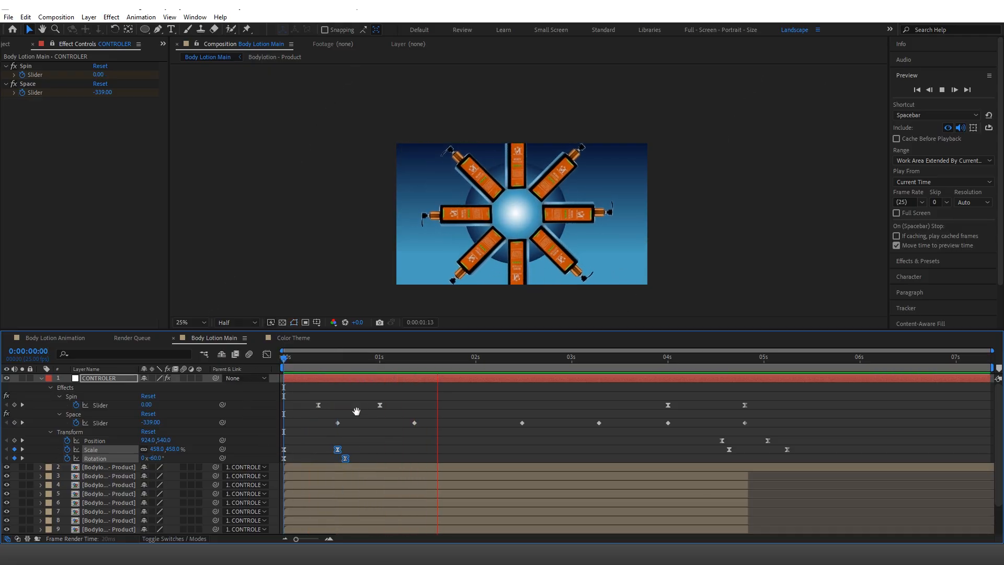
click(365, 396)
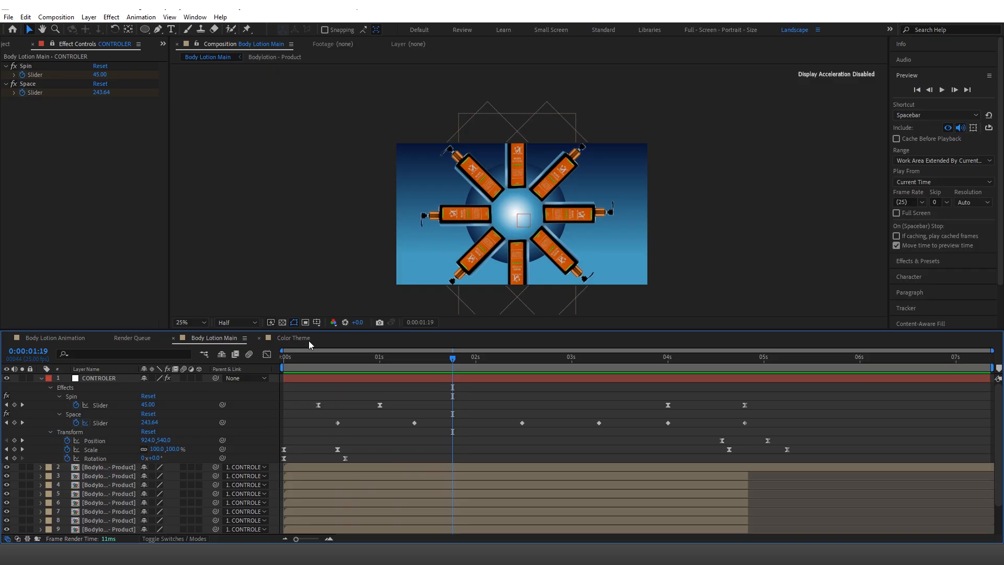
- Examine the speed graph of CONTROLER's Space slider and preview the animation from the start
click(267, 355)
drag(376, 355, 256, 365)
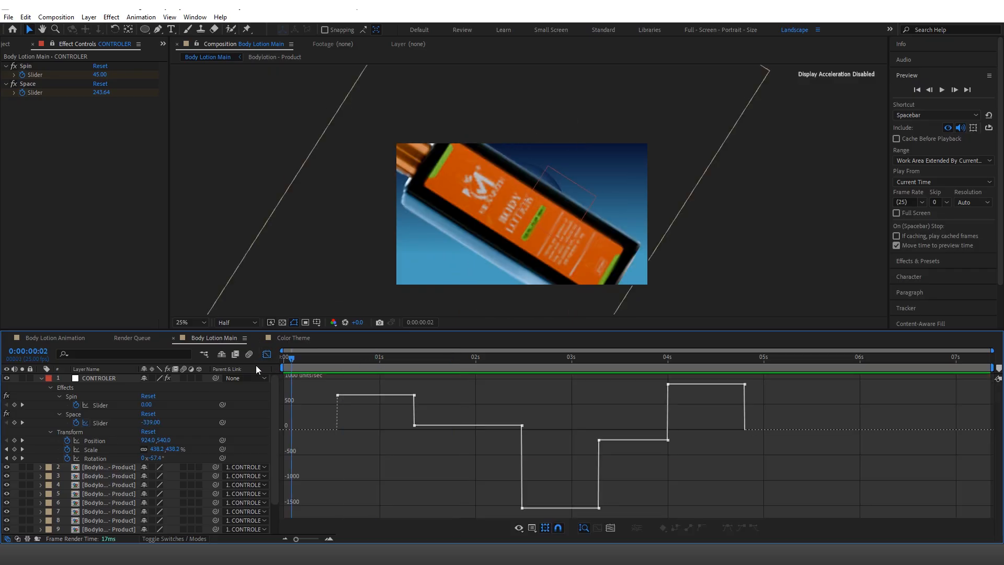
click(266, 354)
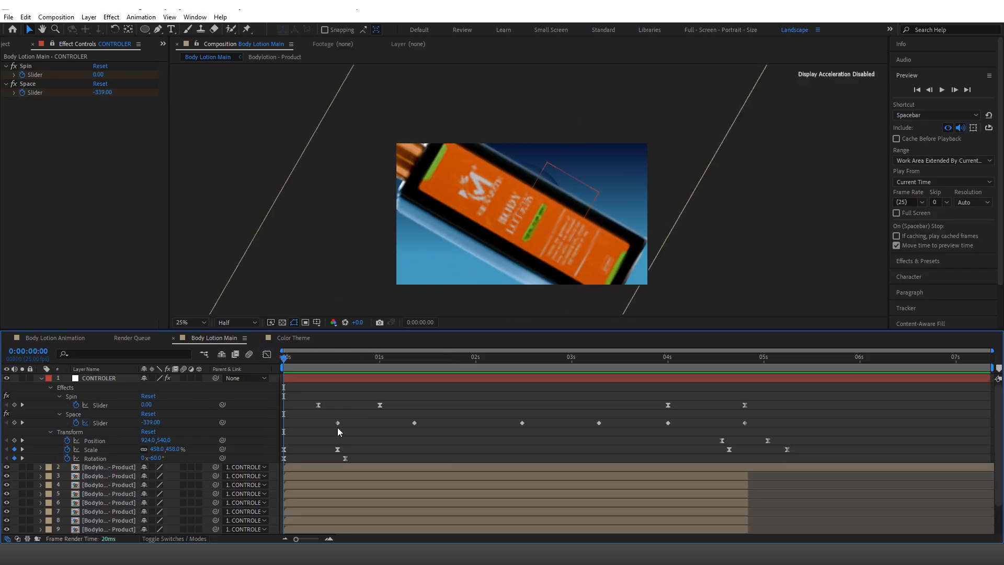
key(space)
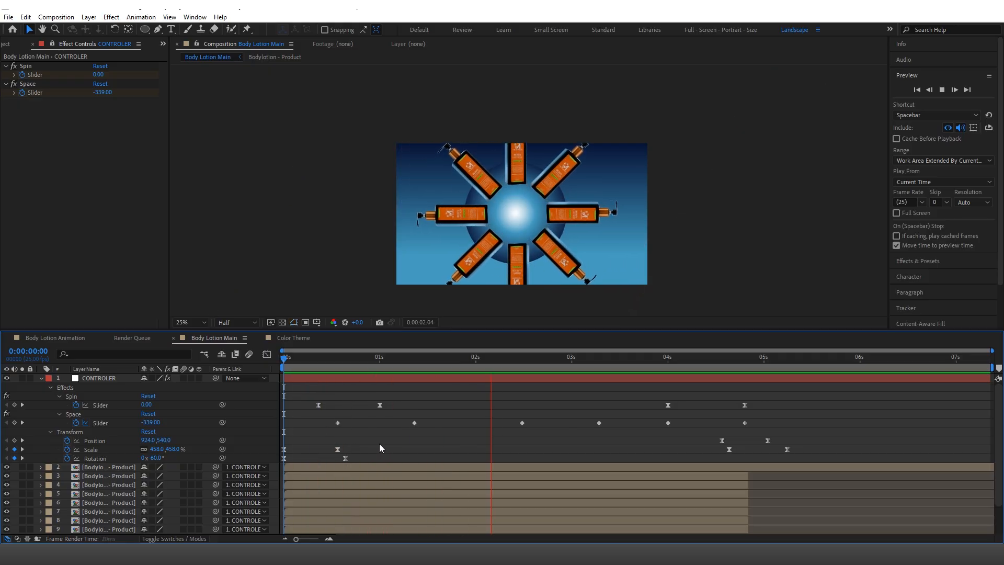
- Set the temporal interpolation of CONTROLER's second Space keyframe at 0:00:01:09 to Auto Bezier and preview from the start
click(414, 424)
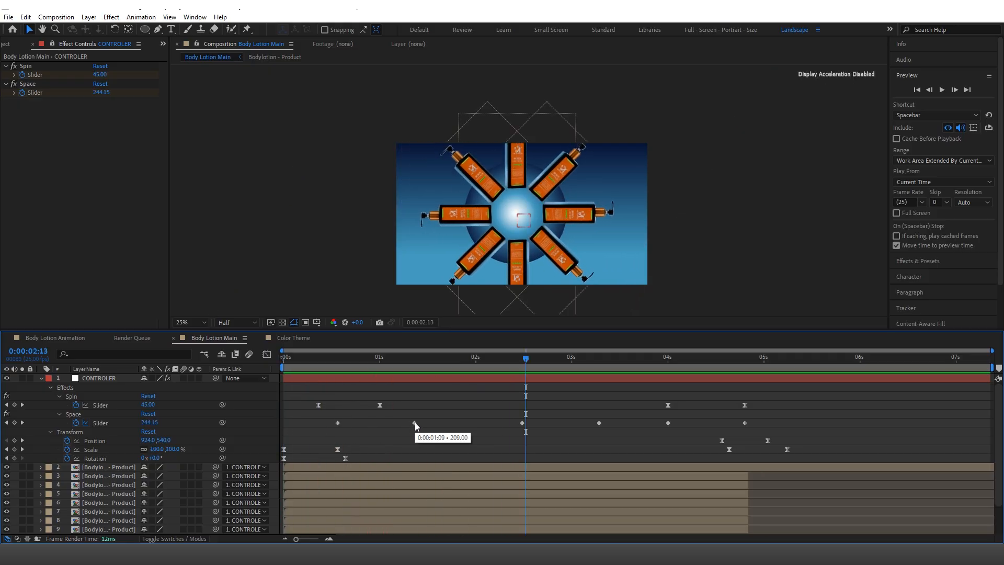
right_click(415, 422)
mouse_move(463, 416)
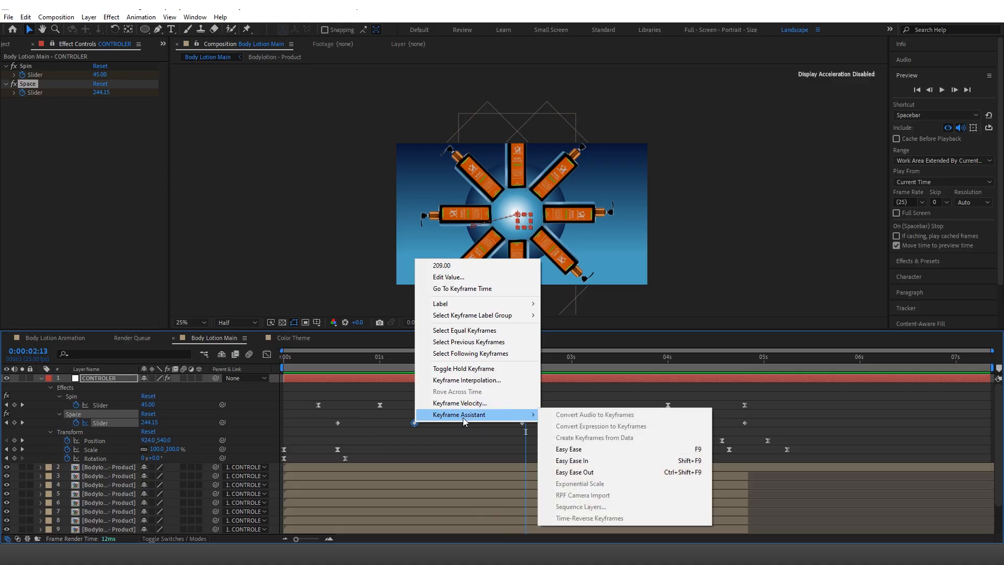
click(482, 381)
click(536, 229)
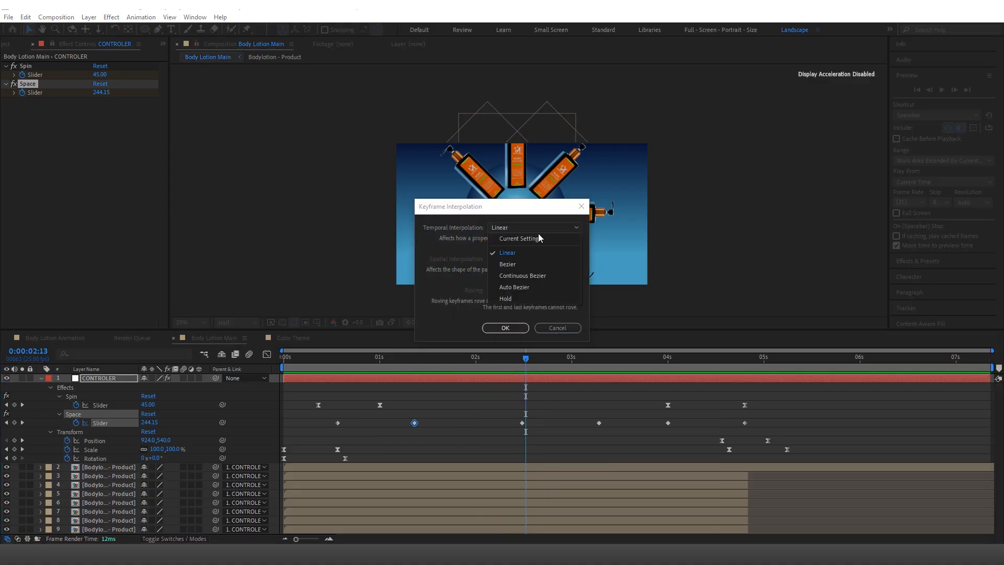
click(530, 287)
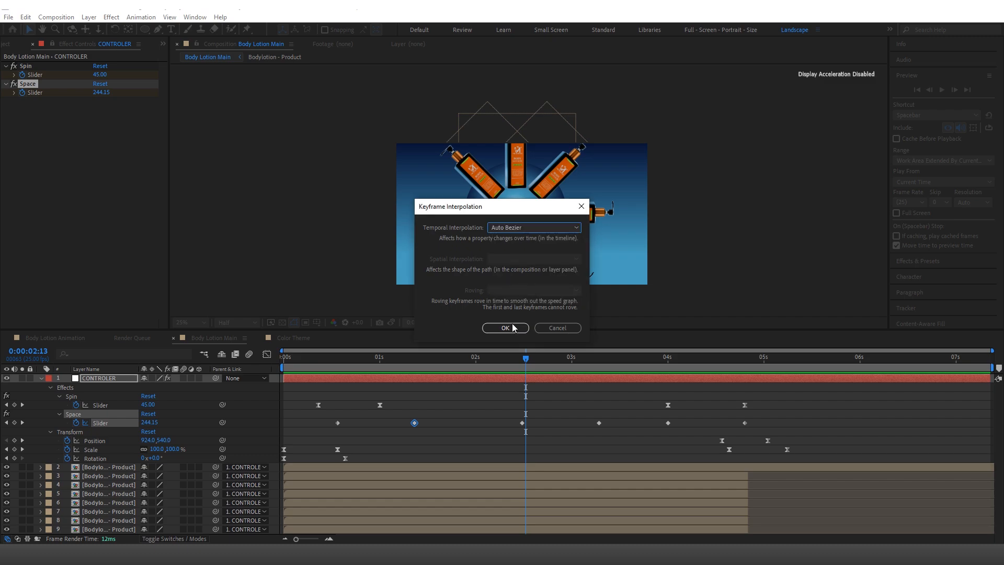
click(505, 328)
click(285, 358)
key(space)
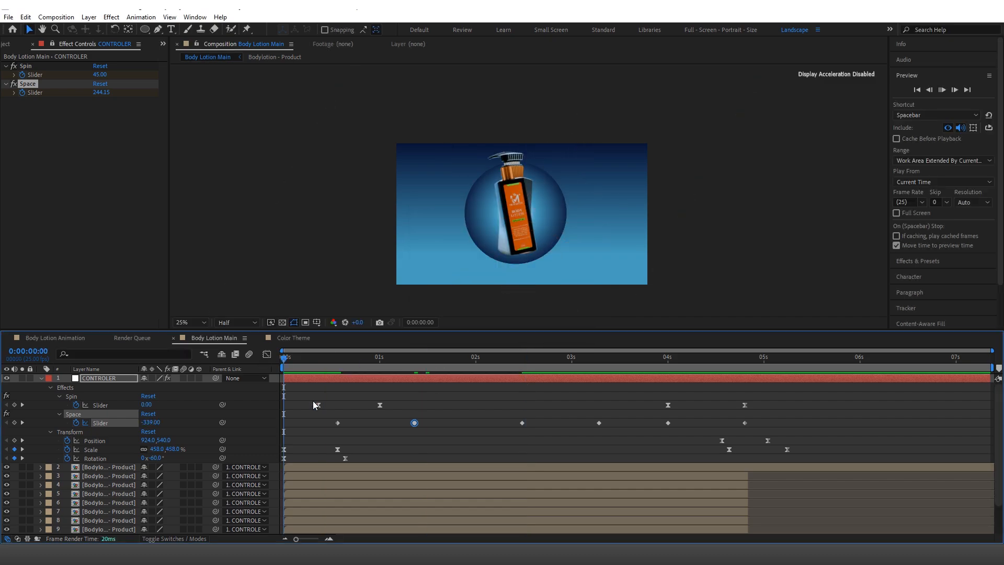
- Check the smoothed curve in the Space slider's speed graph while previewing the animation, and return to the first frame
click(266, 355)
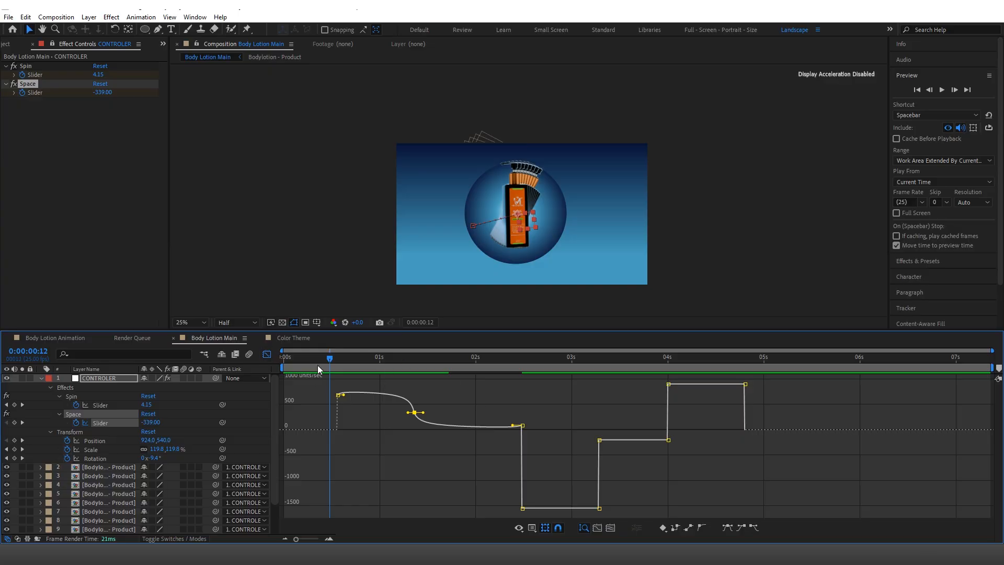
key(Home)
key(space)
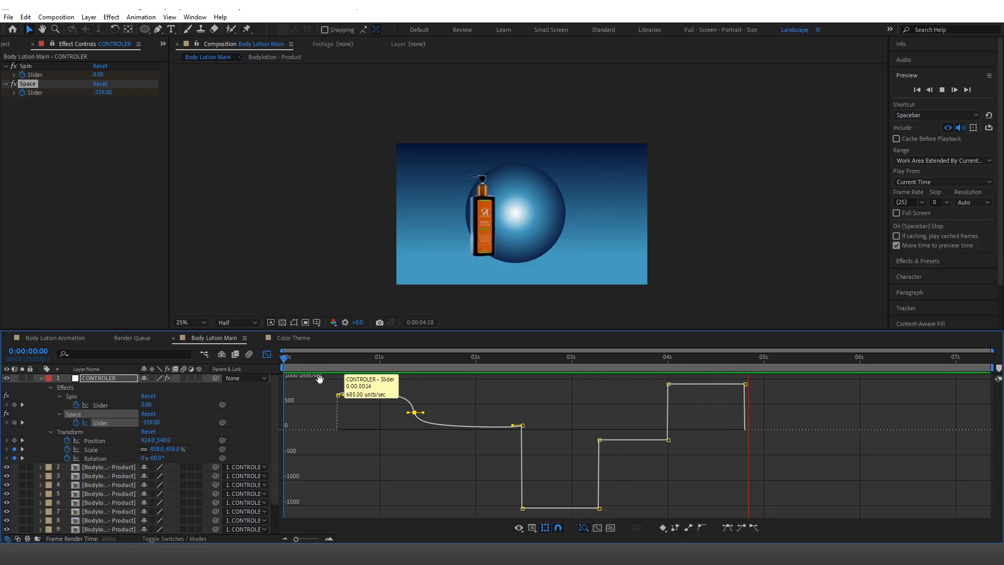
key(space)
click(266, 354)
key(Home)
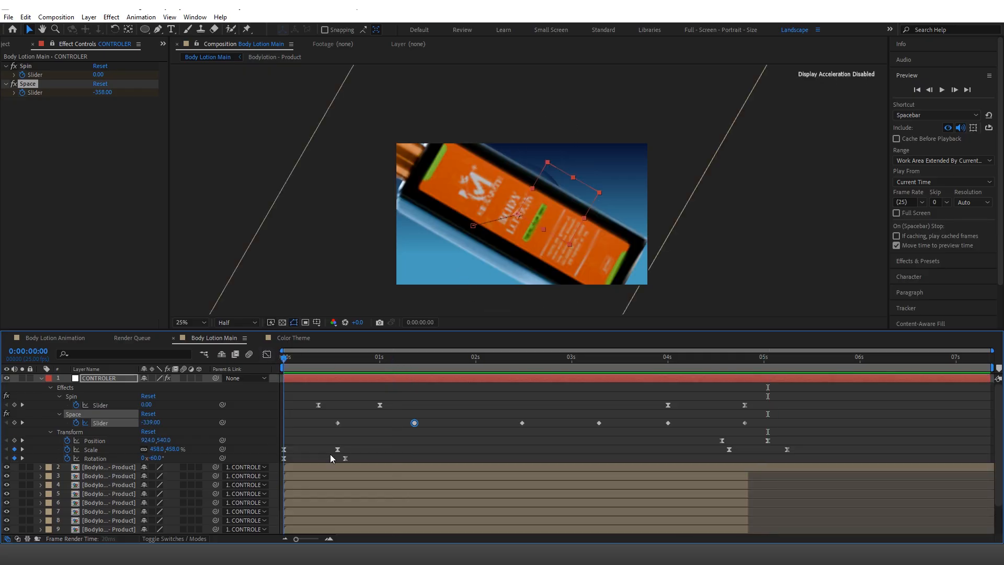
- Apply Easy Ease to CONTROLER's first Space keyframe at about 0:00:00:14 and preview from the start
right_click(338, 423)
mouse_move(408, 416)
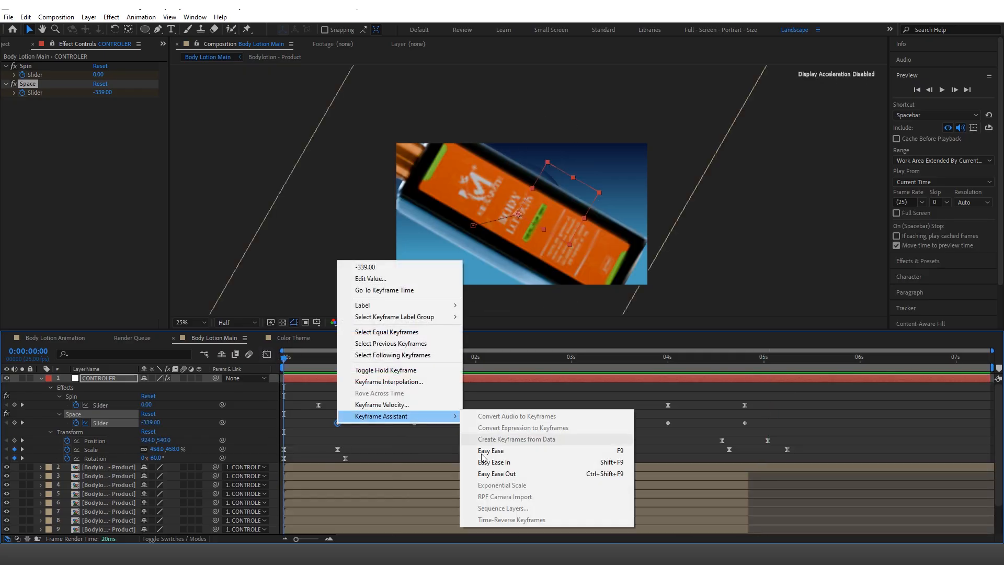
click(491, 453)
key(space)
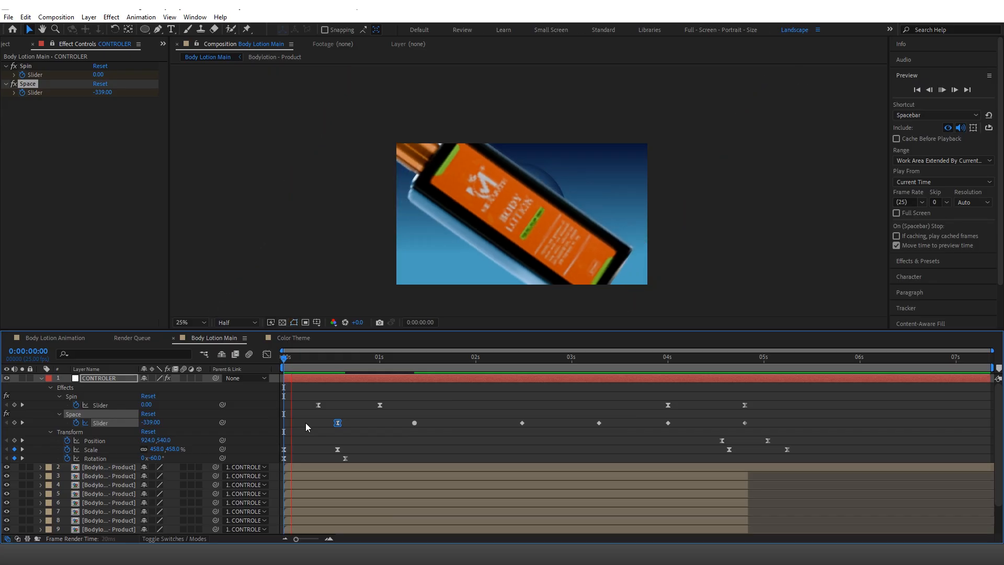
key(space)
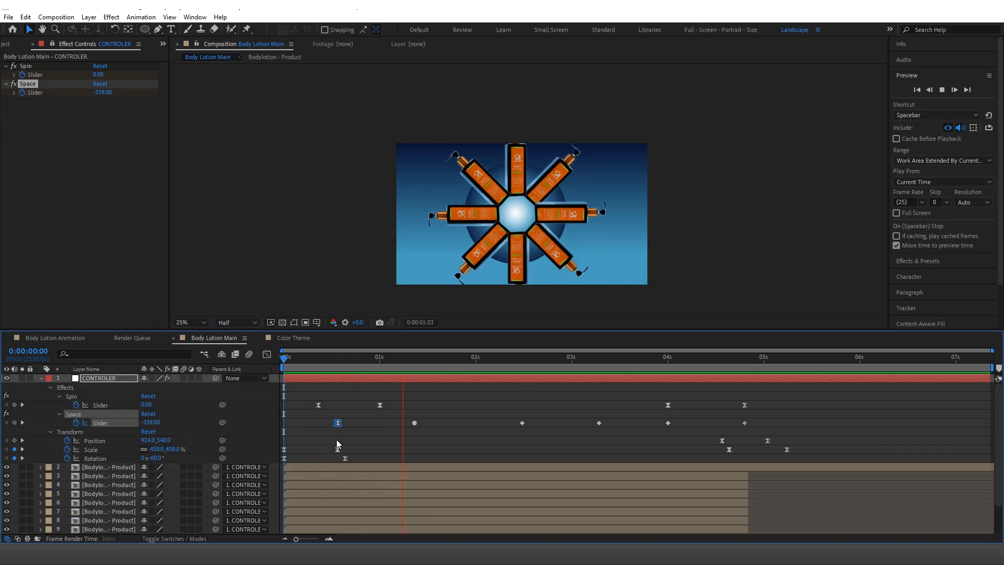
key(space)
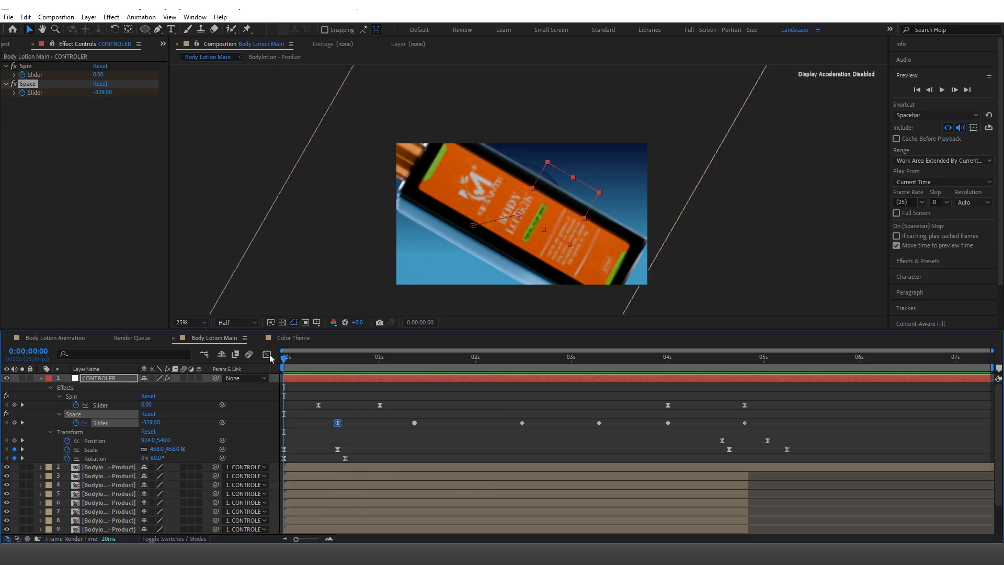
- Review the eased start of the Space slider's speed graph while playing the animation
key(shift+F3)
drag(349, 430, 341, 430)
key(space)
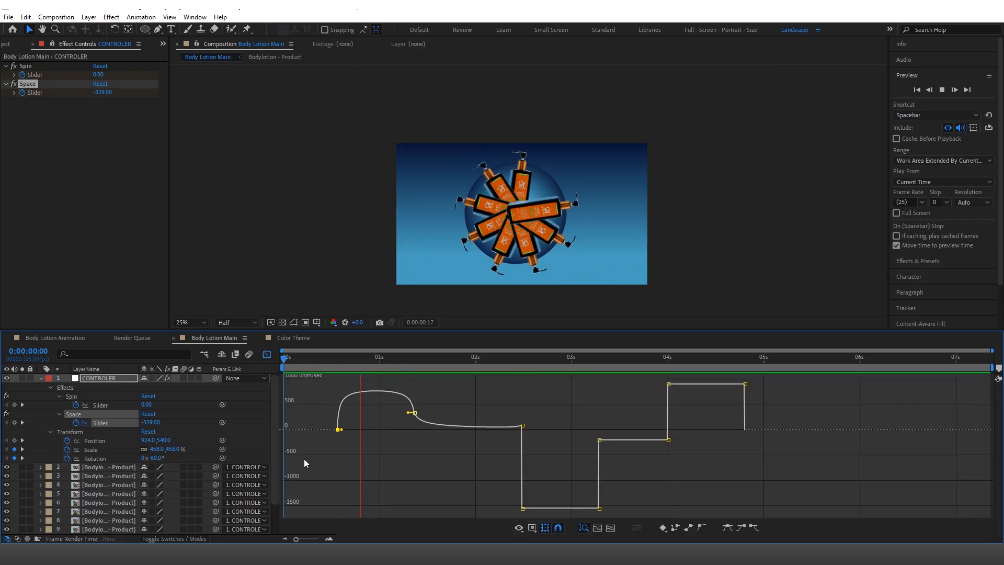
key(space)
key(space)
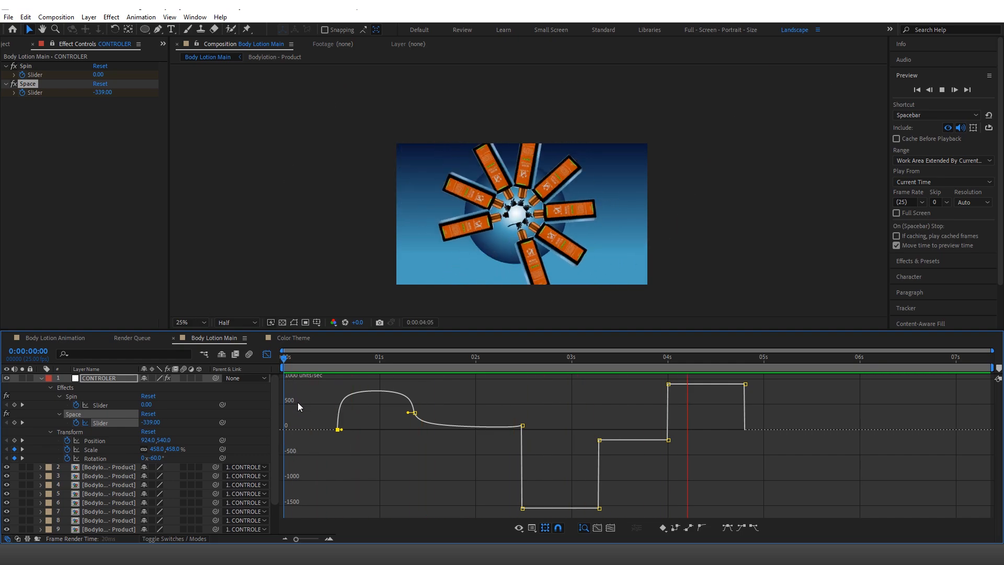
key(space)
click(267, 355)
- Apply Easy Ease to CONTROLER's last two Space keyframes and preview from the start with the speed graph shown
drag(711, 360, 657, 366)
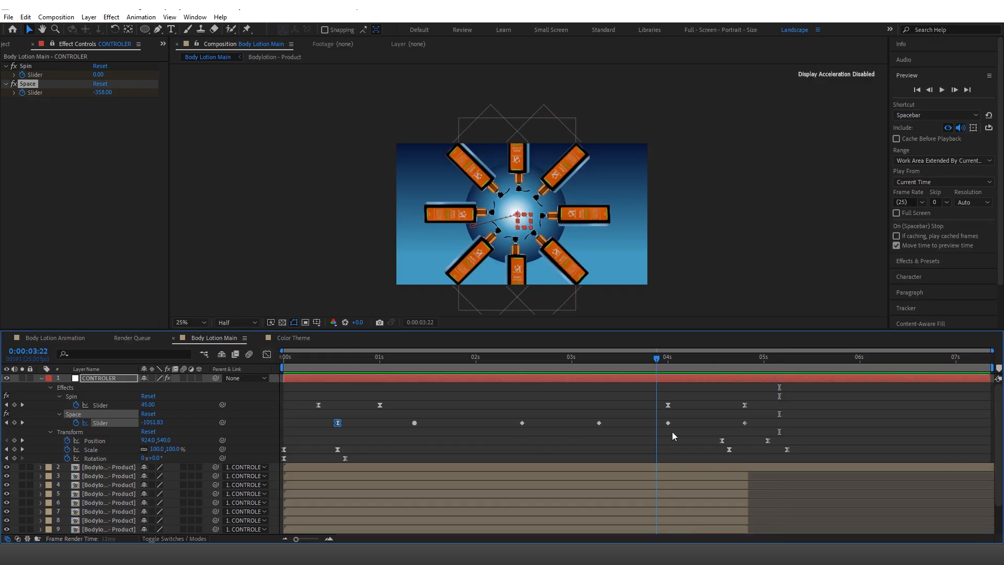
click(614, 361)
drag(651, 418, 755, 429)
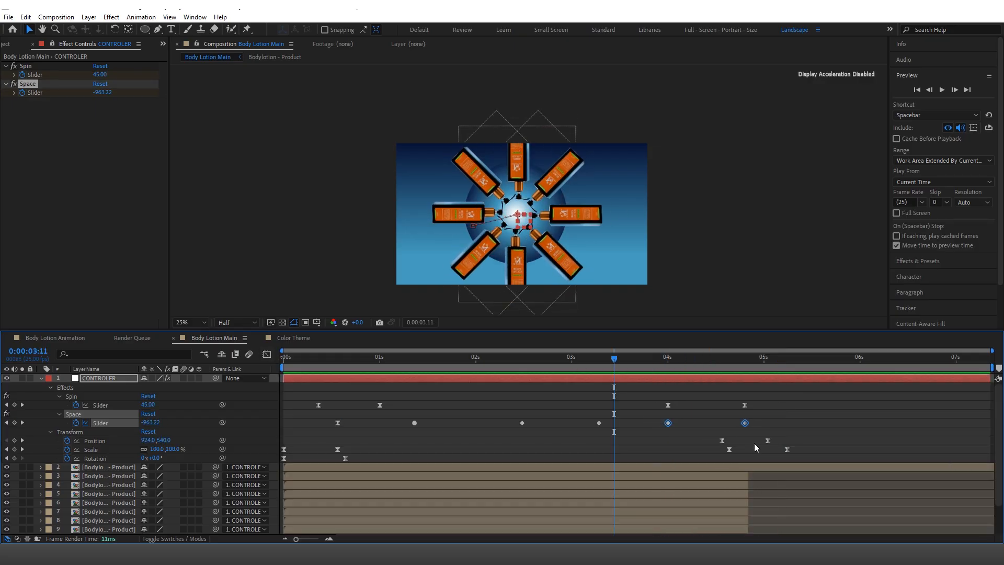
key(F9)
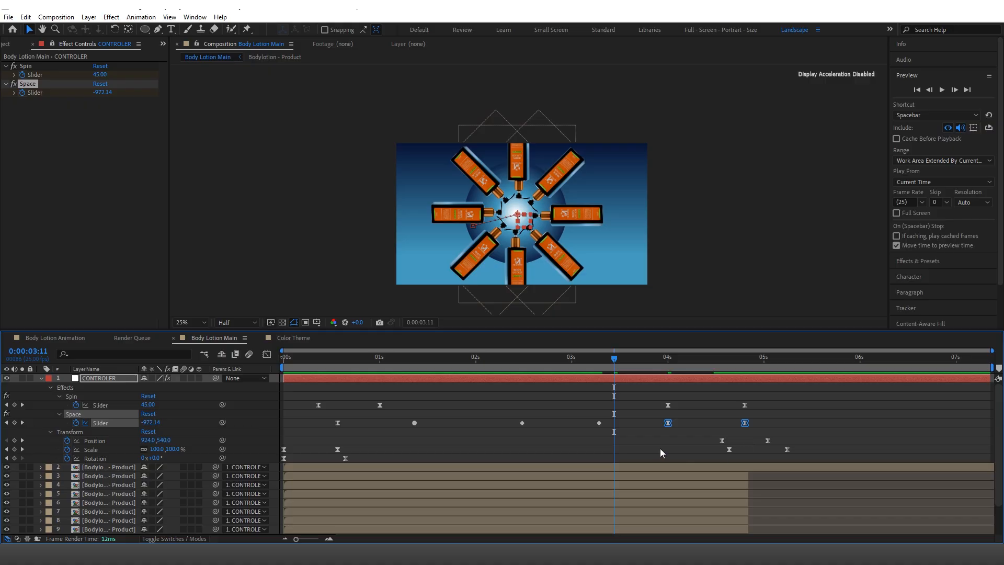
click(660, 448)
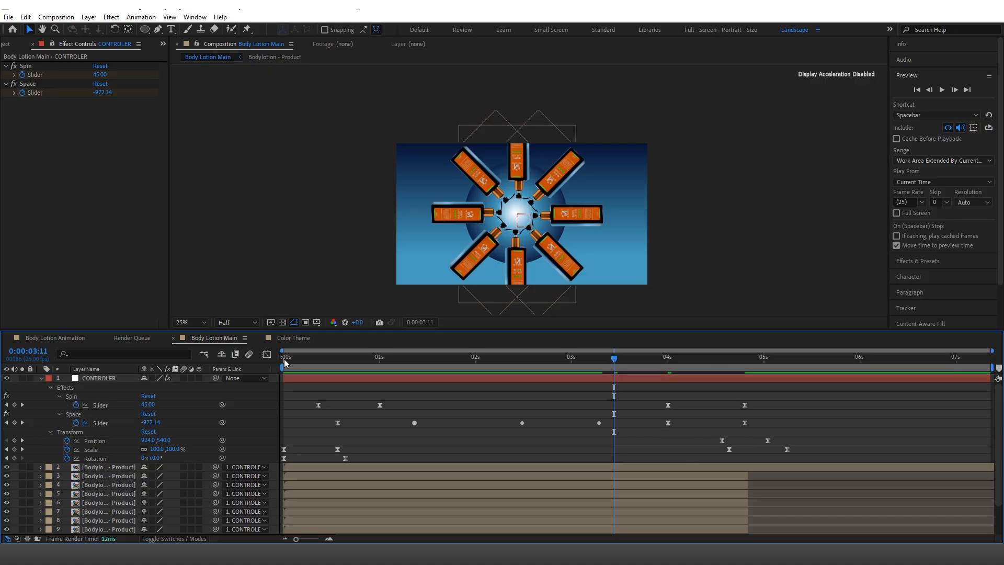
click(267, 354)
key(space)
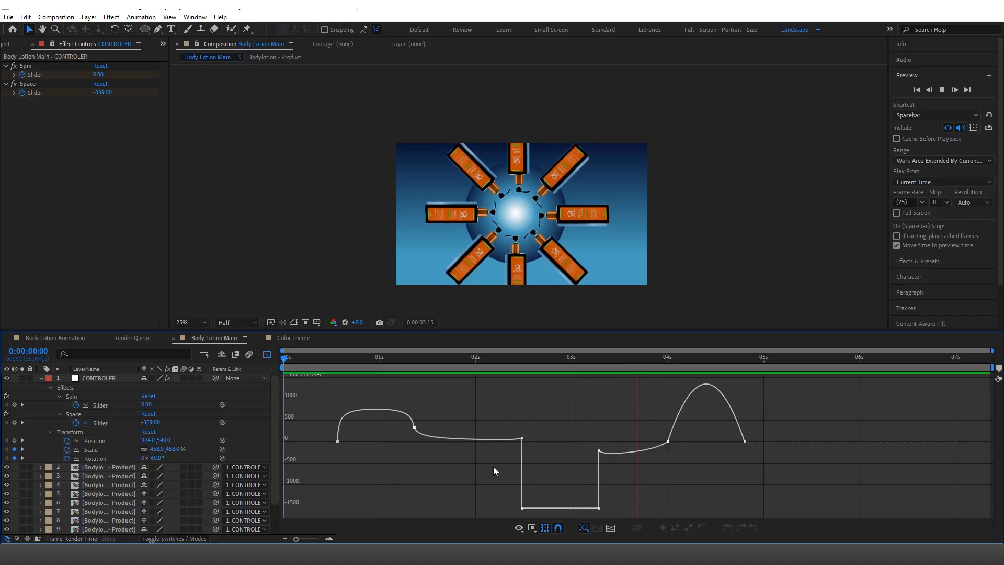
key(space)
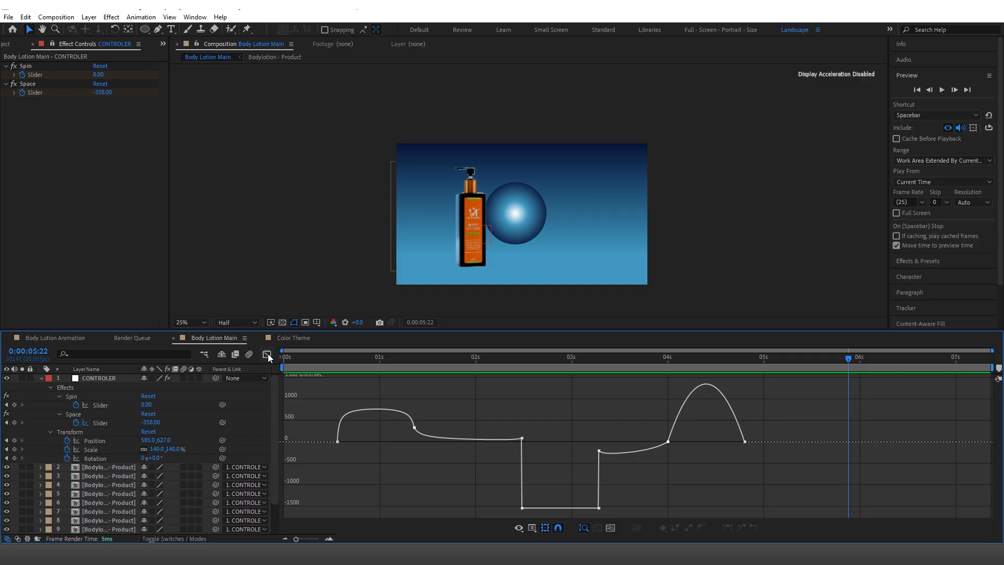
click(267, 354)
- Set Back Light's Position to 983, 540 at its last Position keyframe, 0:00:05:06, and preview from the start
click(719, 368)
scroll(737, 374, down, 2)
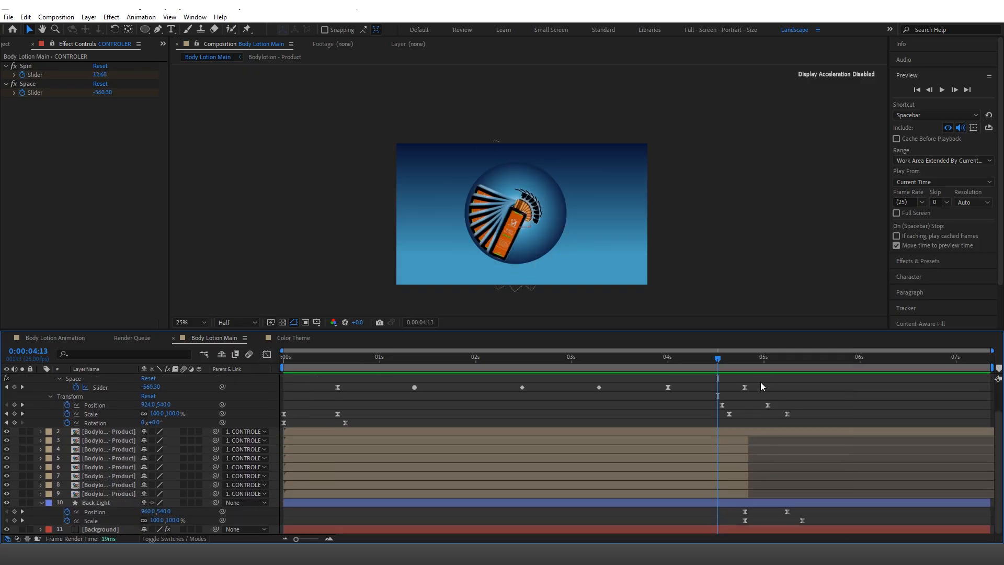
drag(754, 360, 786, 366)
click(94, 511)
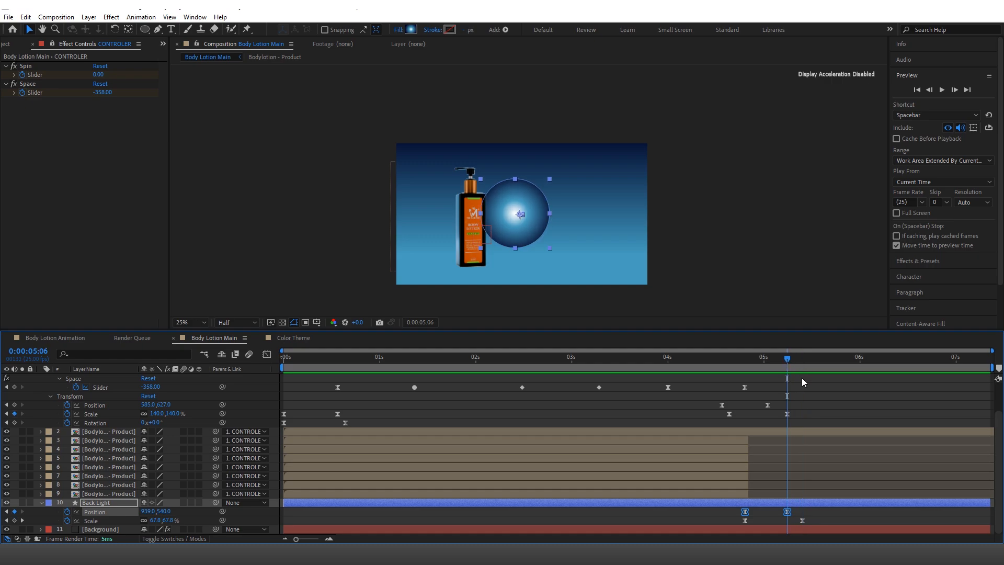
click(821, 407)
scroll(821, 408, up, 2)
scroll(182, 439, down, 2)
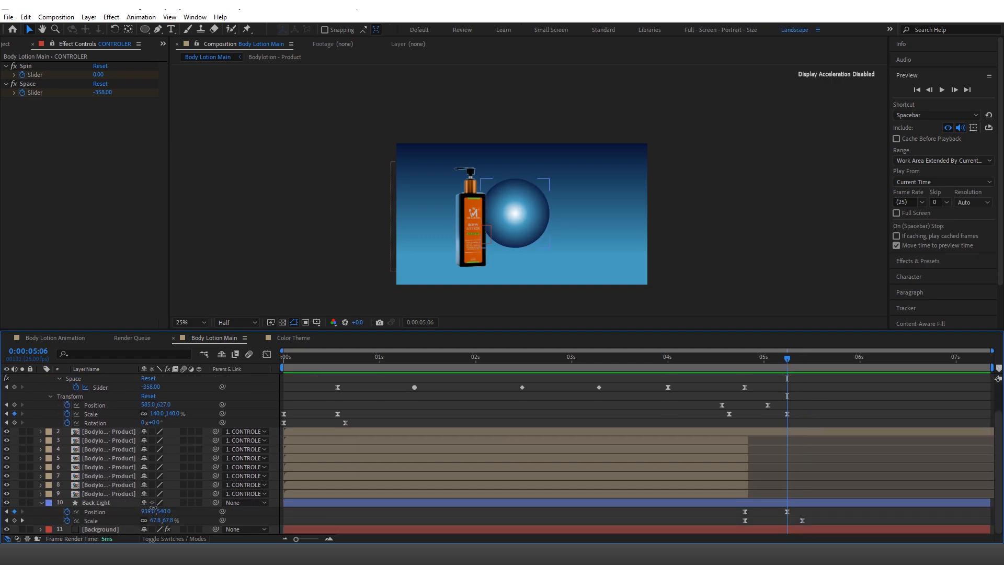
drag(151, 509, 174, 509)
click(821, 397)
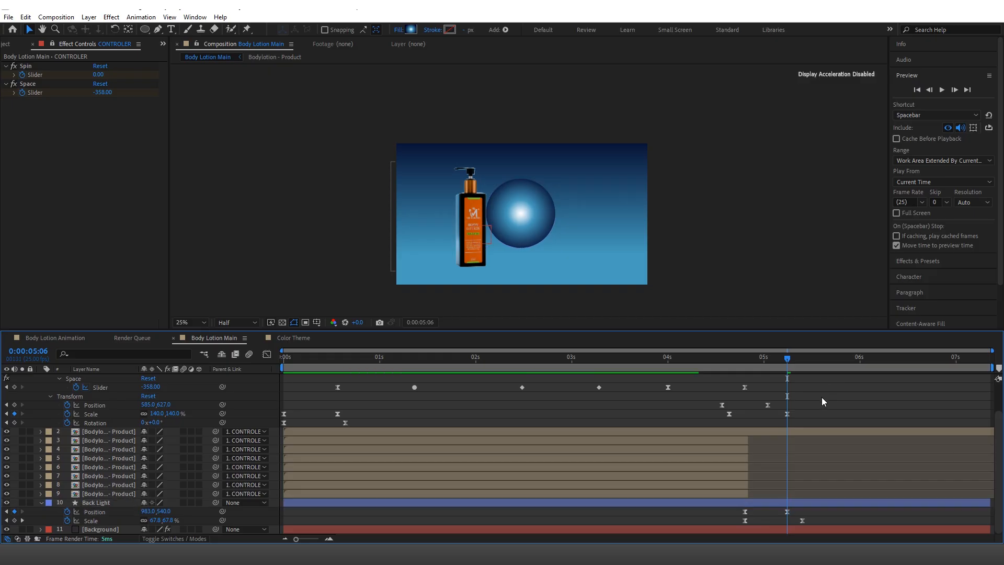
scroll(677, 372, up, 2)
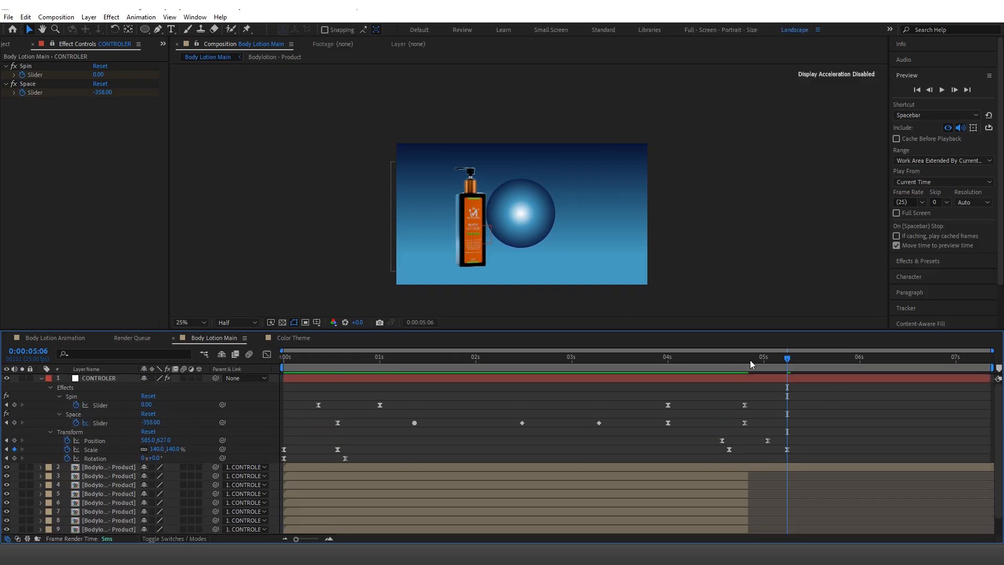
key(Home)
key(space)
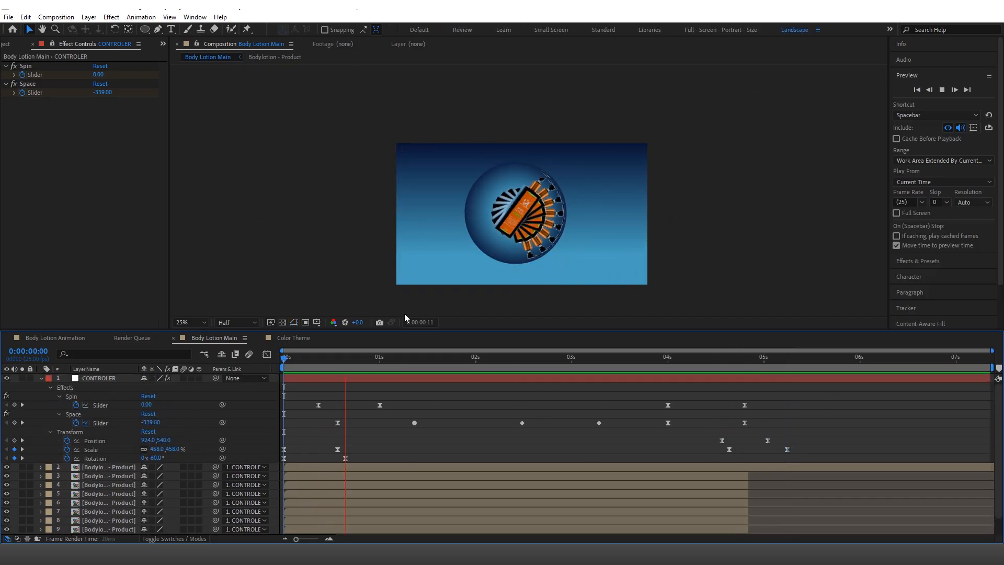
key(space)
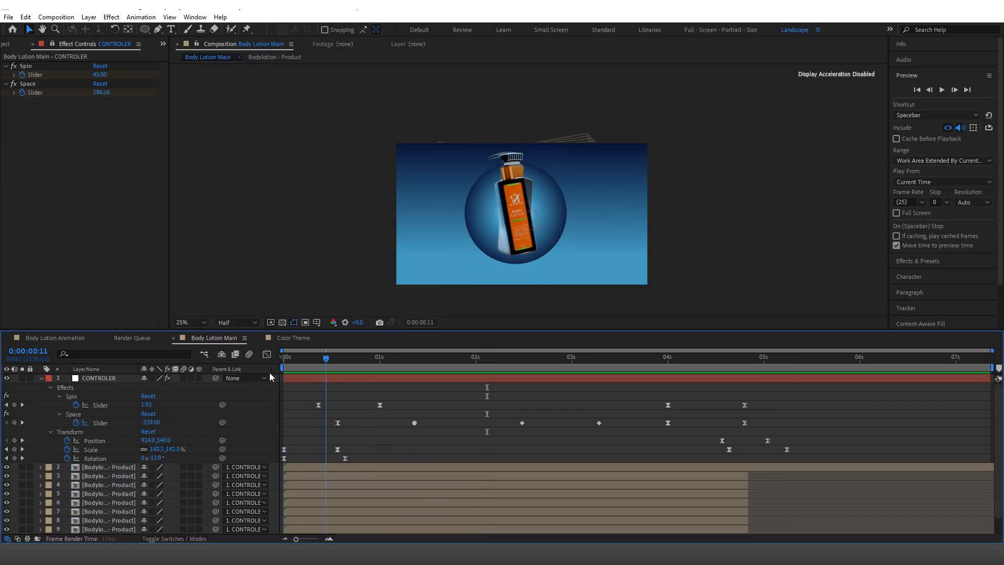
- Add a 100% Scale keyframe to Back Light near the start of the animation and place it at 0:00:00:19
scroll(315, 422, down, 2)
drag(287, 364, 345, 367)
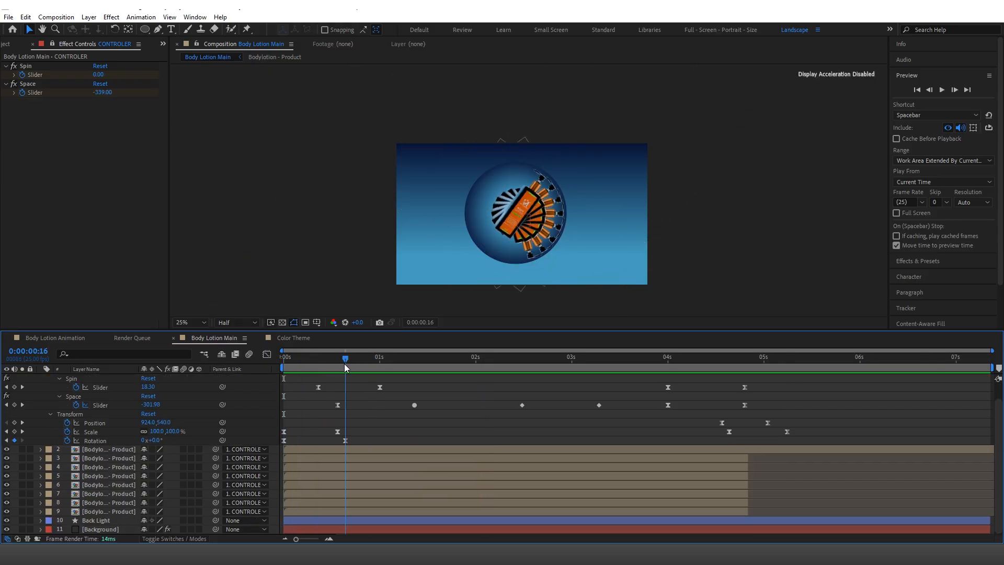
click(301, 526)
click(302, 520)
key(u)
drag(356, 366, 334, 366)
key(j)
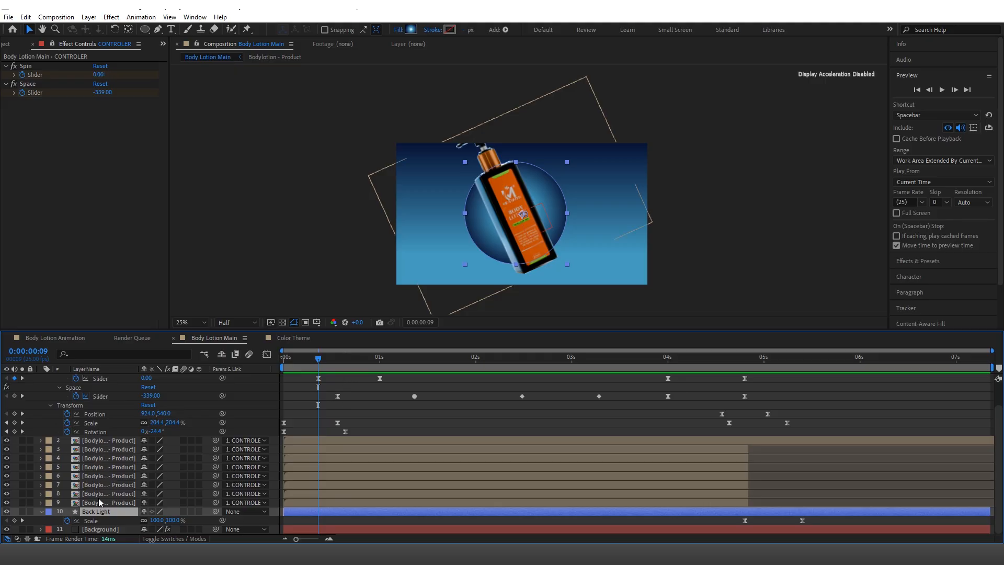
click(14, 520)
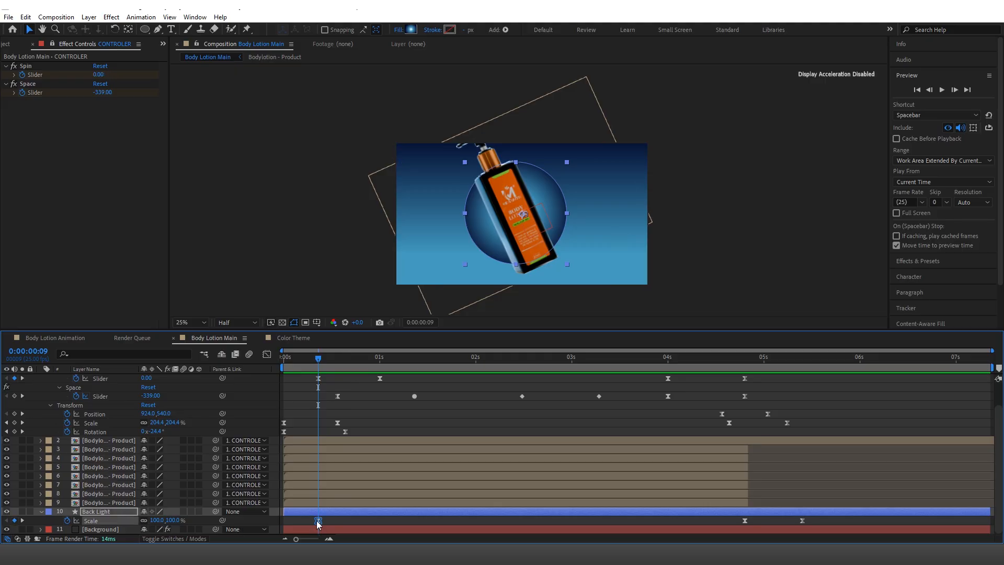
drag(330, 521, 365, 521)
key(space)
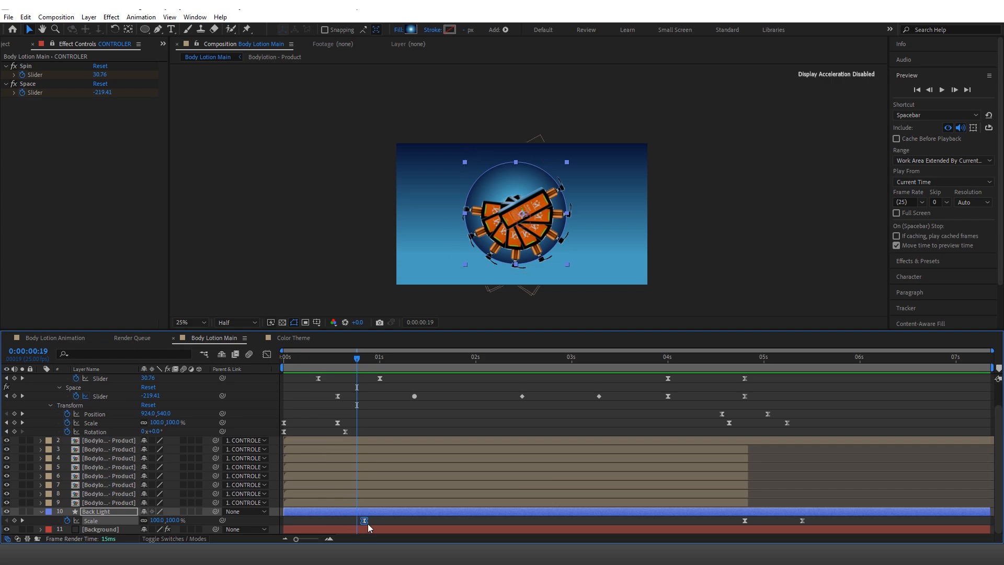
drag(360, 522, 358, 523)
- Add a 0% Scale keyframe to Back Light at 0:00:00:09 and preview from the start
key(Page_Up)
key(Page_Up)
key(Page_Up)
key(Page_Up)
key(Page_Up)
key(Page_Up)
key(Page_Up)
key(Page_Up)
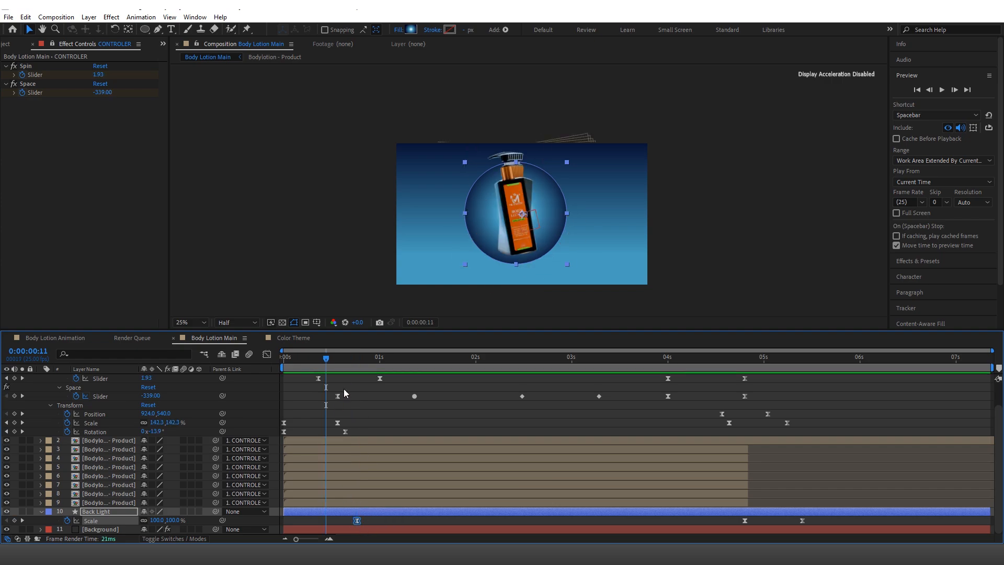
drag(326, 365, 319, 363)
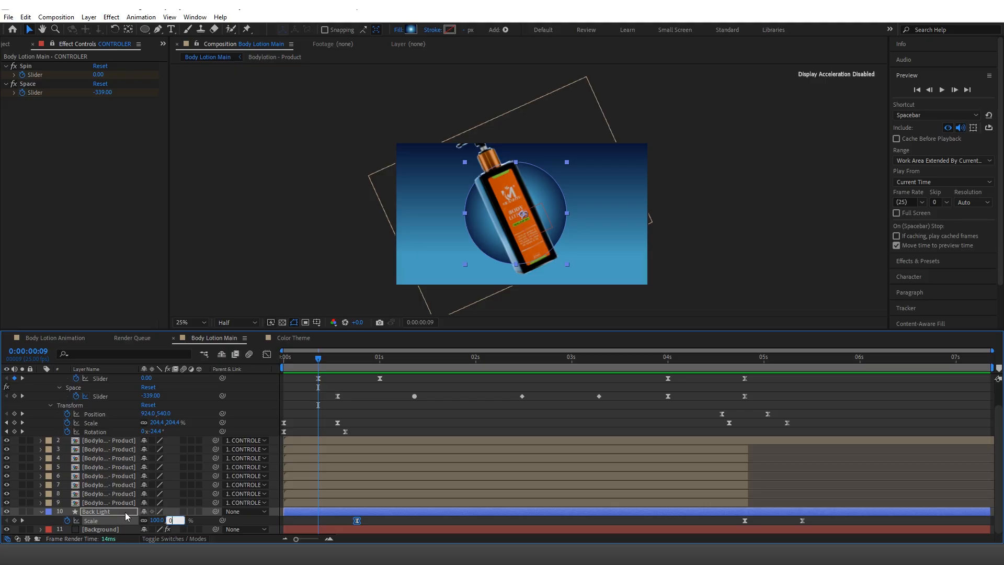
key(Return)
click(283, 361)
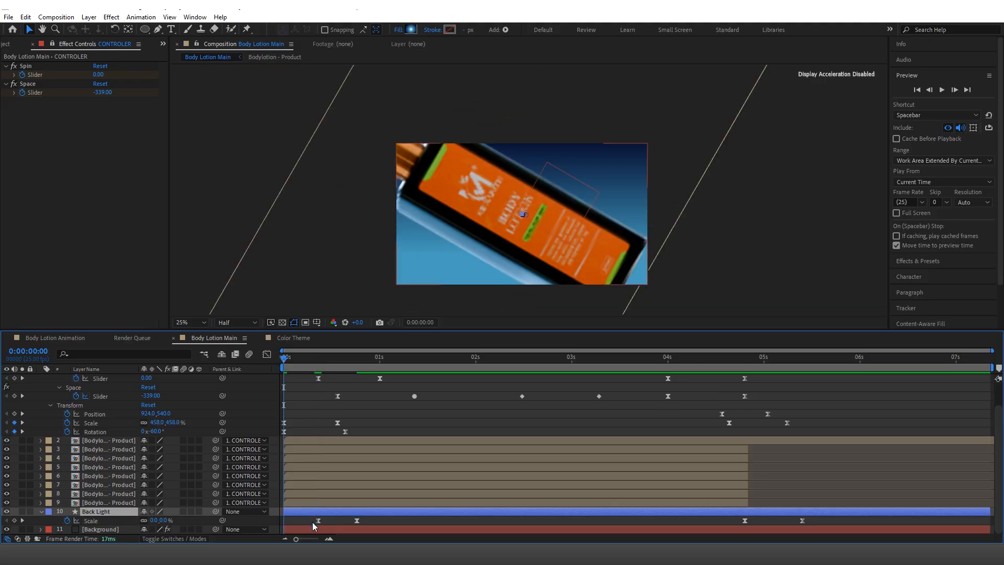
key(space)
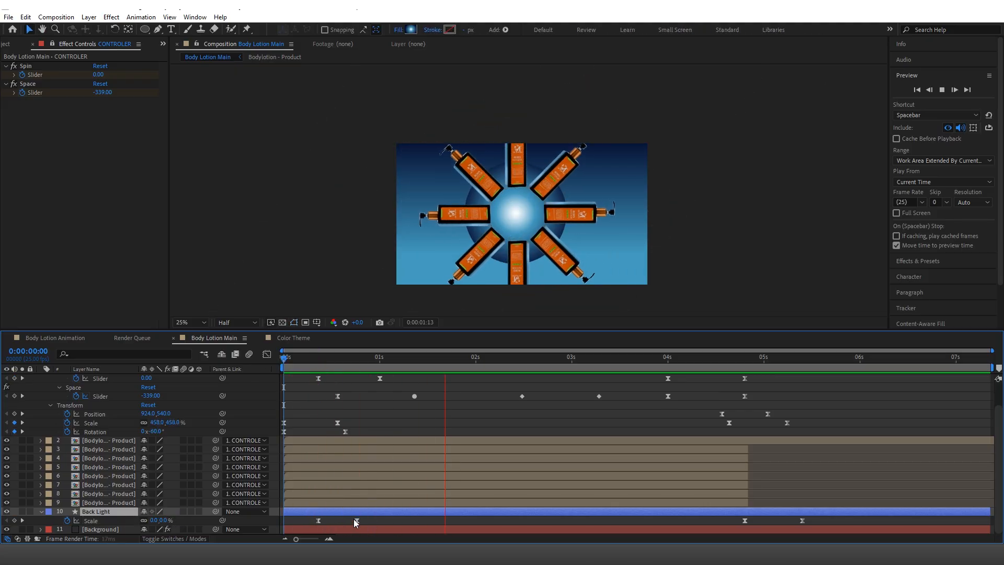
- Move Back Light's early 100% Scale keyframe to just before the one-second mark and preview the animation from the start
drag(357, 520, 375, 520)
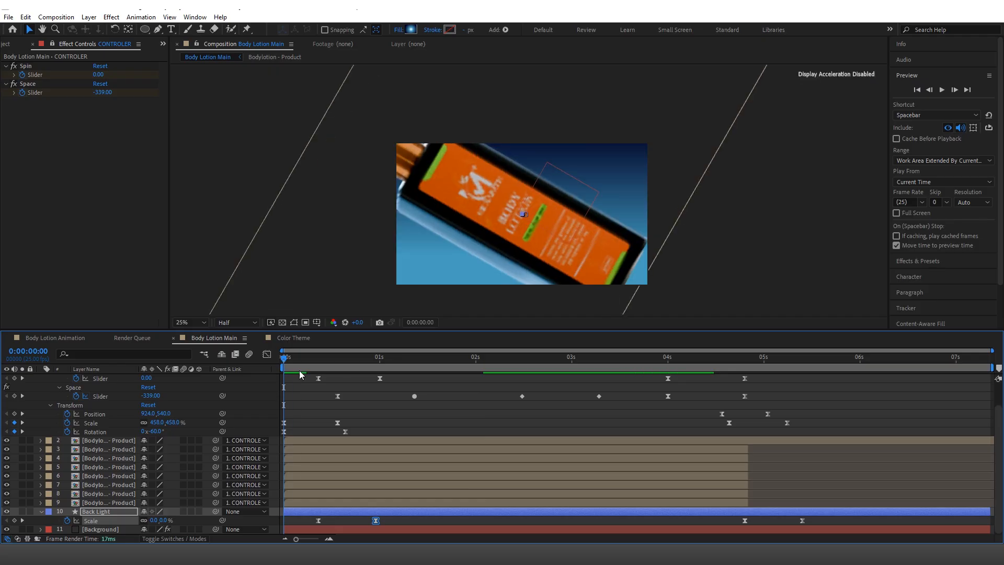
drag(291, 364, 421, 357)
key(Home)
key(Home)
key(space)
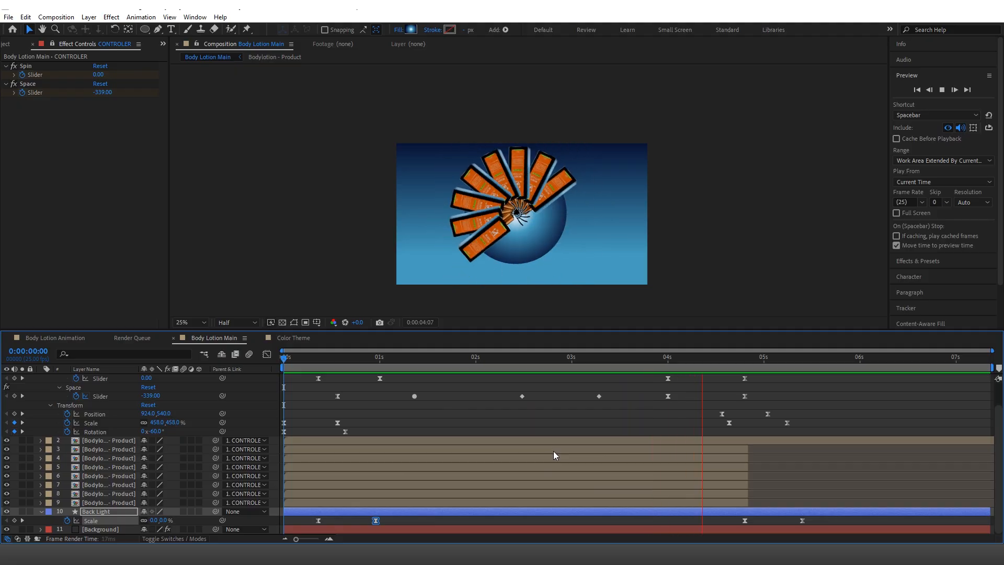
key(space)
drag(751, 353, 730, 364)
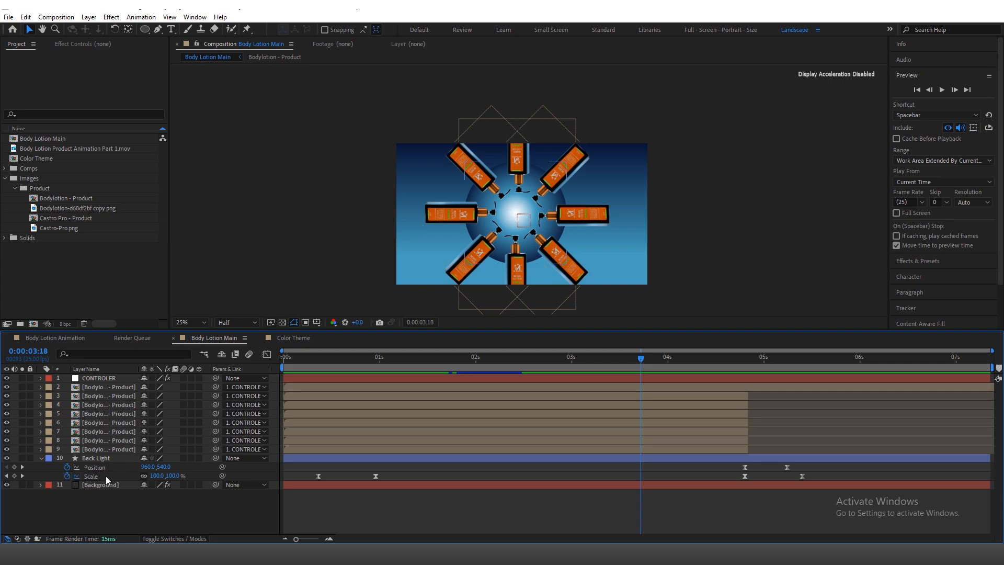
- Reshape Back Light's Scale speed curves into an early peak at the start and a stronger ease at the end, then preview
click(267, 354)
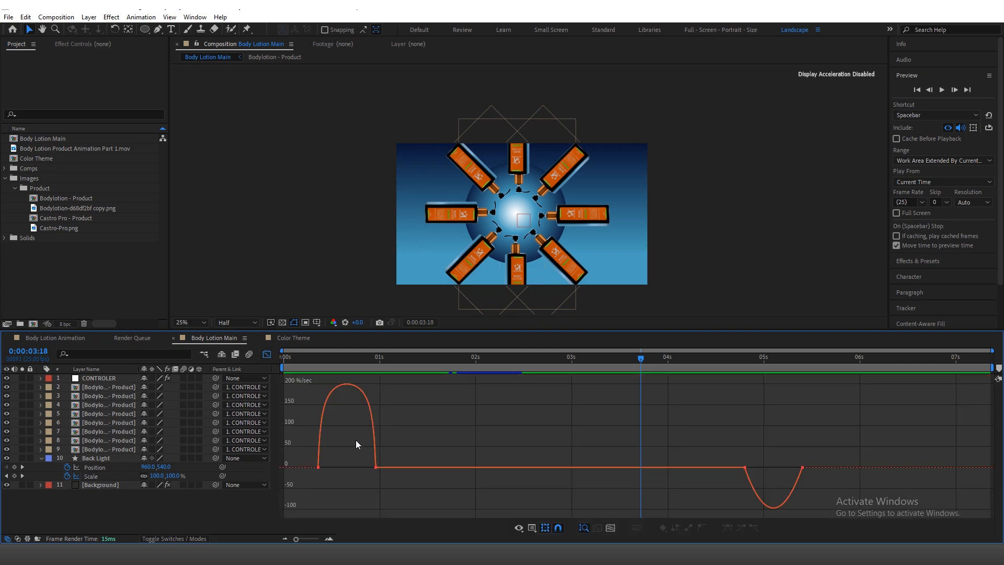
mouse_move(335, 488)
mouse_down()
mouse_move(379, 471)
mouse_move(352, 469)
mouse_move(331, 481)
mouse_up()
click(722, 450)
drag(751, 487, 787, 480)
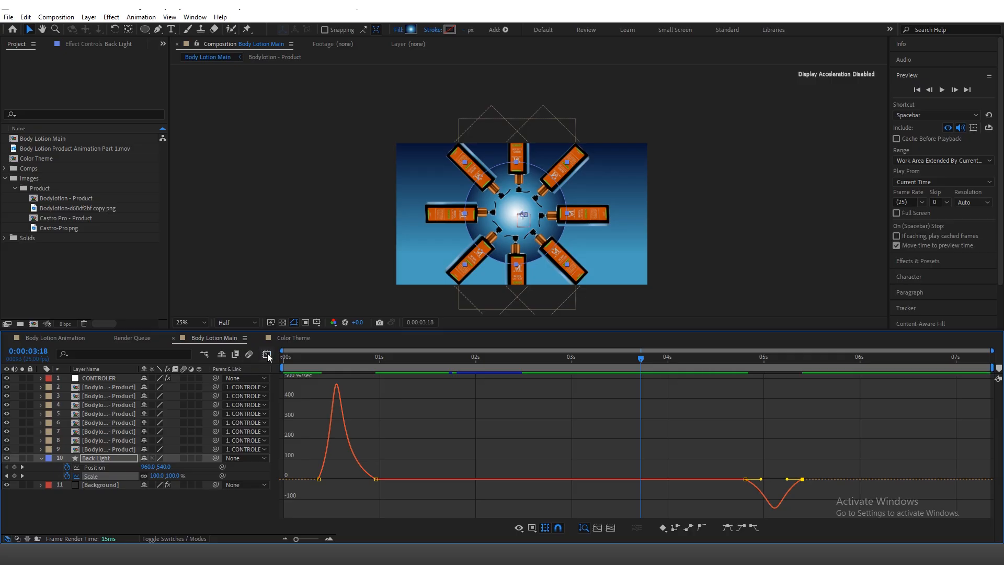
click(266, 354)
key(Home)
key(space)
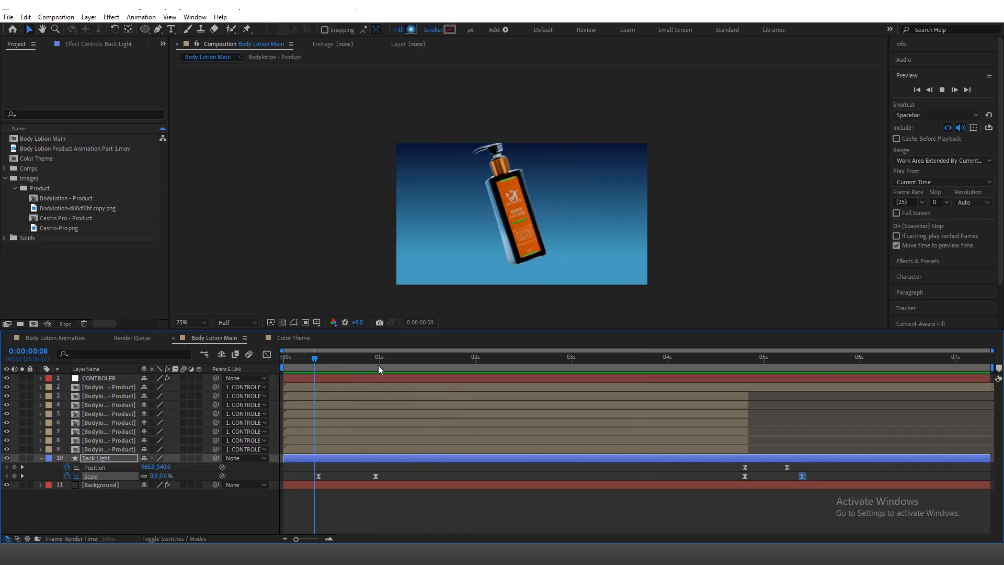
click(761, 359)
drag(762, 359, 818, 369)
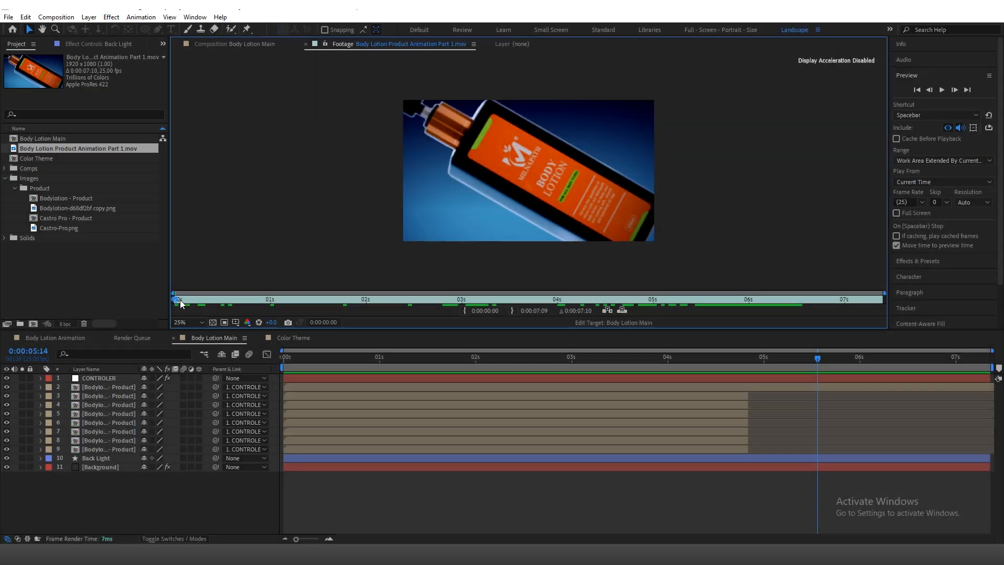
- Examine the Body Lotion Product Animation Part 1.mov footage through to its title ending, then return to the Body Lotion Main composition
drag(178, 299, 848, 297)
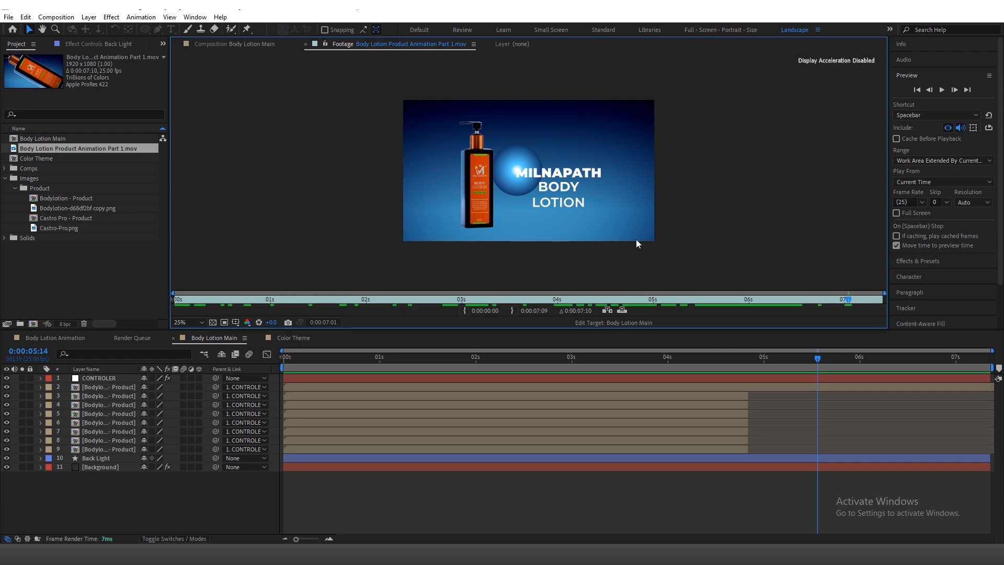
mouse_move(826, 299)
mouse_down()
mouse_move(696, 300)
mouse_move(820, 288)
mouse_move(737, 304)
mouse_move(822, 299)
mouse_up()
click(255, 46)
- Add an adjustment layer named Grade to Body Lotion Main, with the current time at 0:00:03:23
right_click(633, 506)
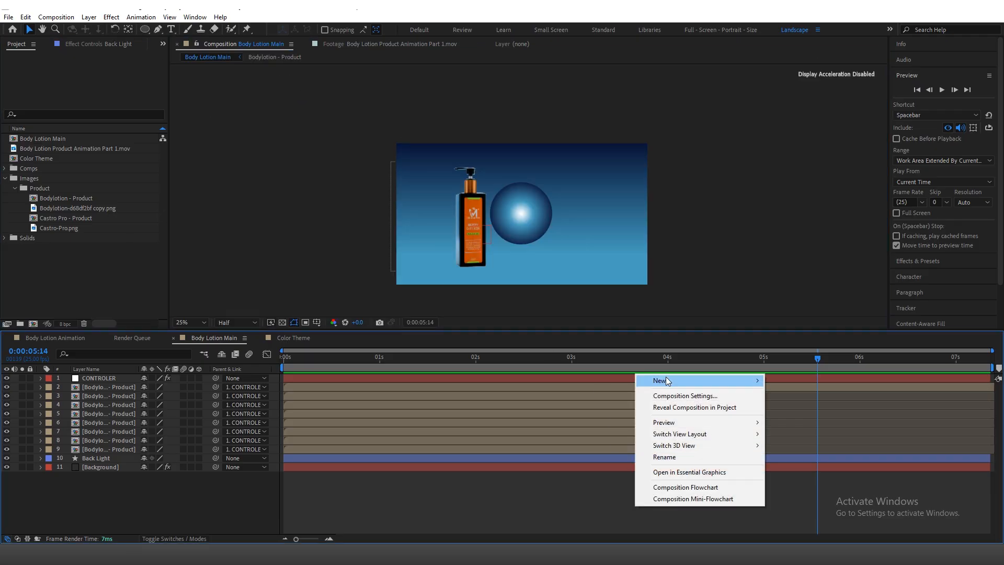
drag(637, 361, 660, 361)
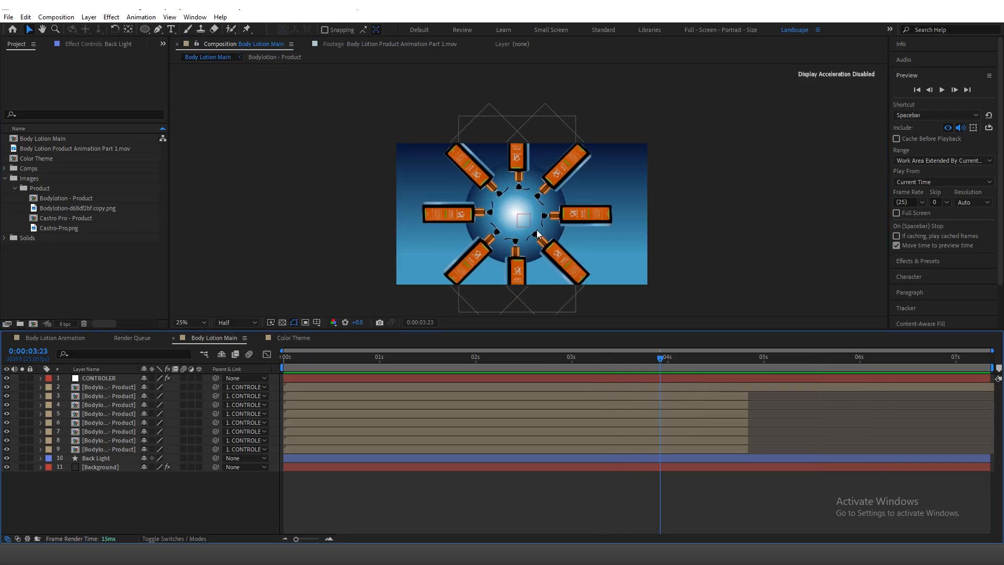
right_click(580, 500)
mouse_move(654, 374)
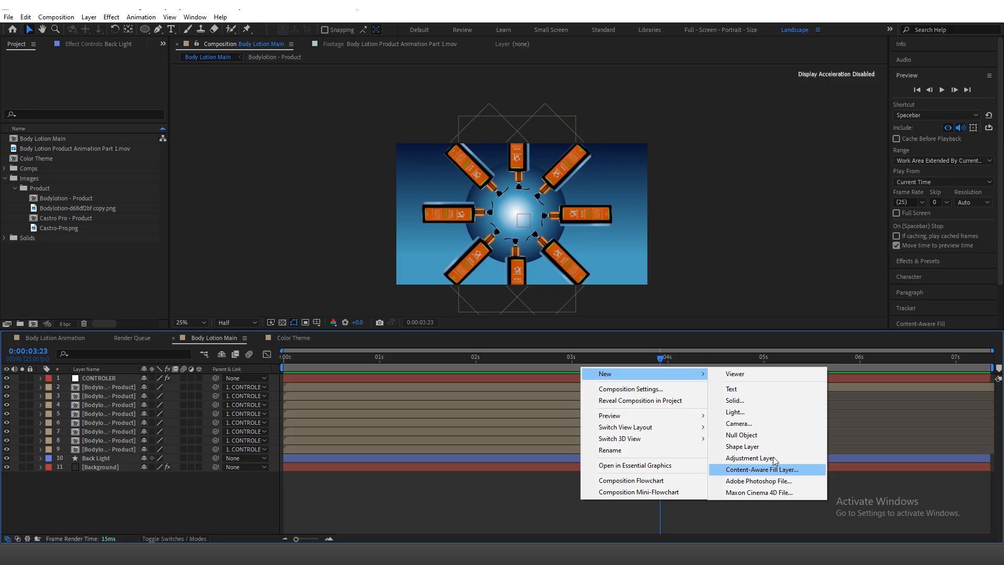
click(775, 458)
key(Return)
text(G)
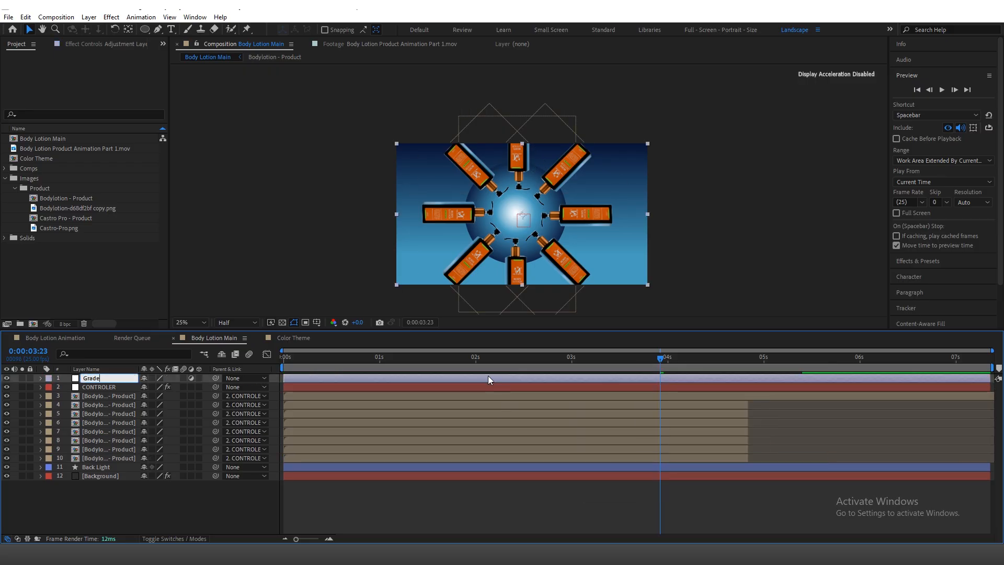
text(rade)
key(Return)
- Apply a Curves effect to Grade and shift the RGB curve's black point slightly inward to deepen the shadows
click(112, 17)
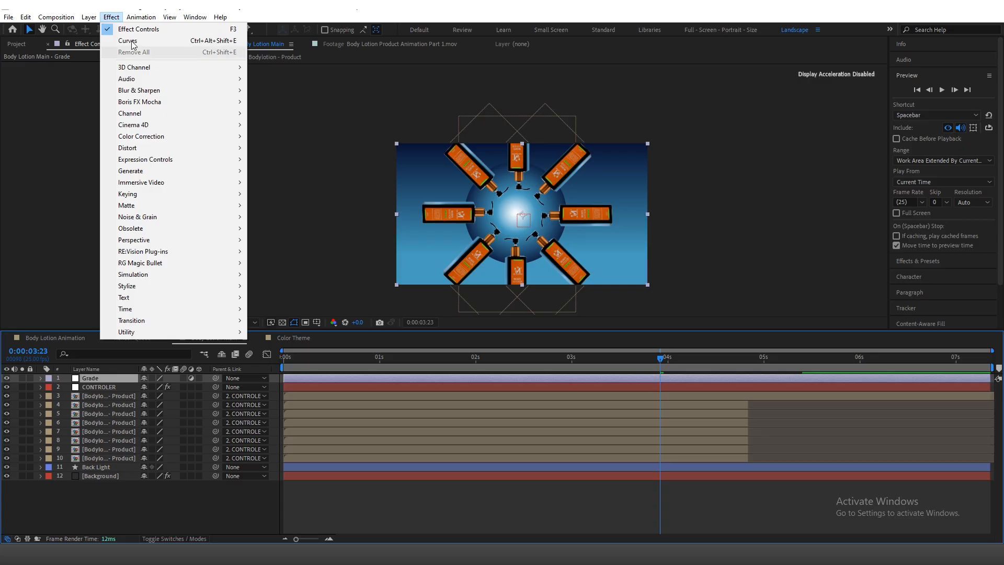
mouse_move(168, 136)
click(272, 343)
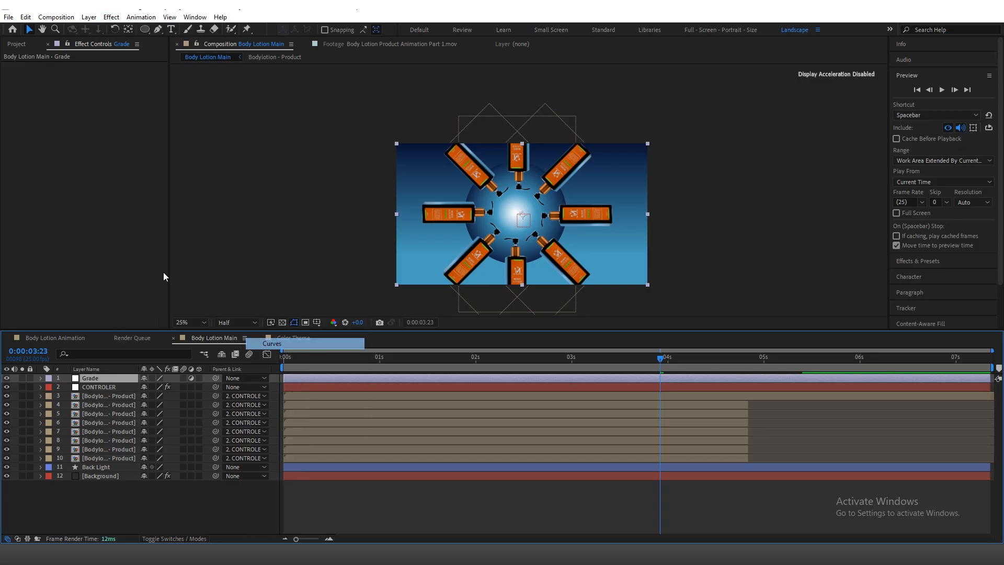
drag(25, 234, 31, 238)
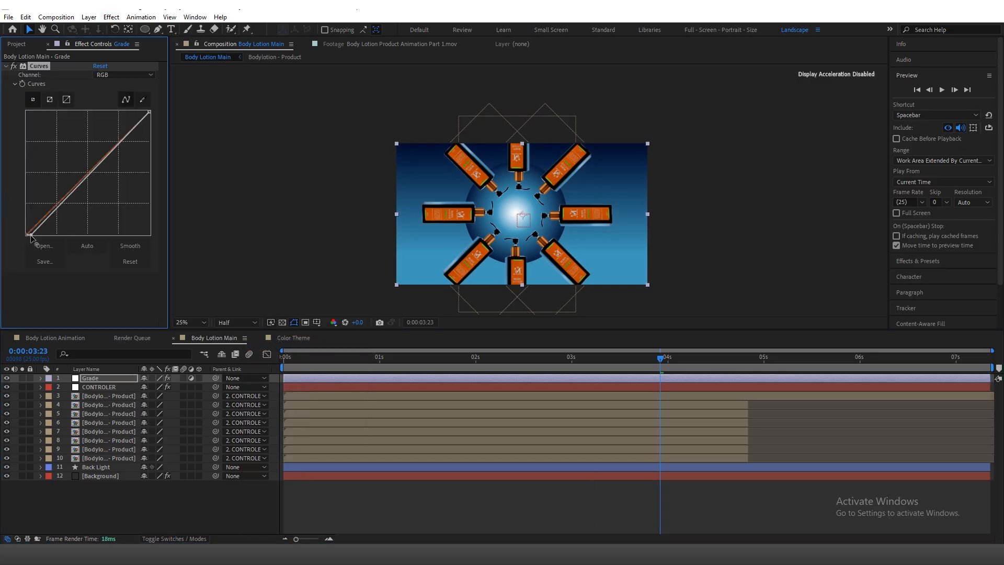
- Pull the white points of Grade's Red and Blue curves slightly inward to boost those channels' highlights
click(133, 75)
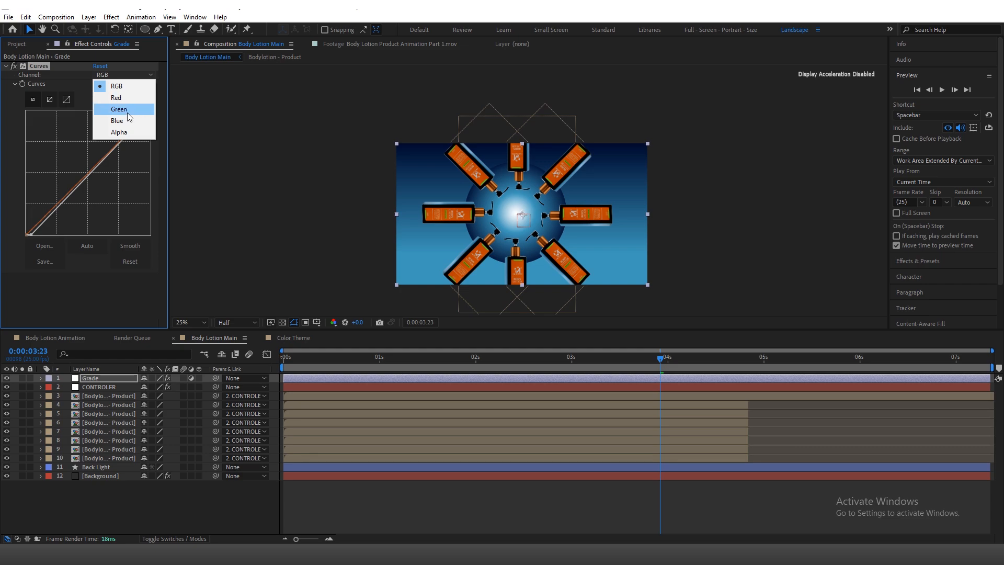
click(125, 99)
drag(149, 111, 147, 112)
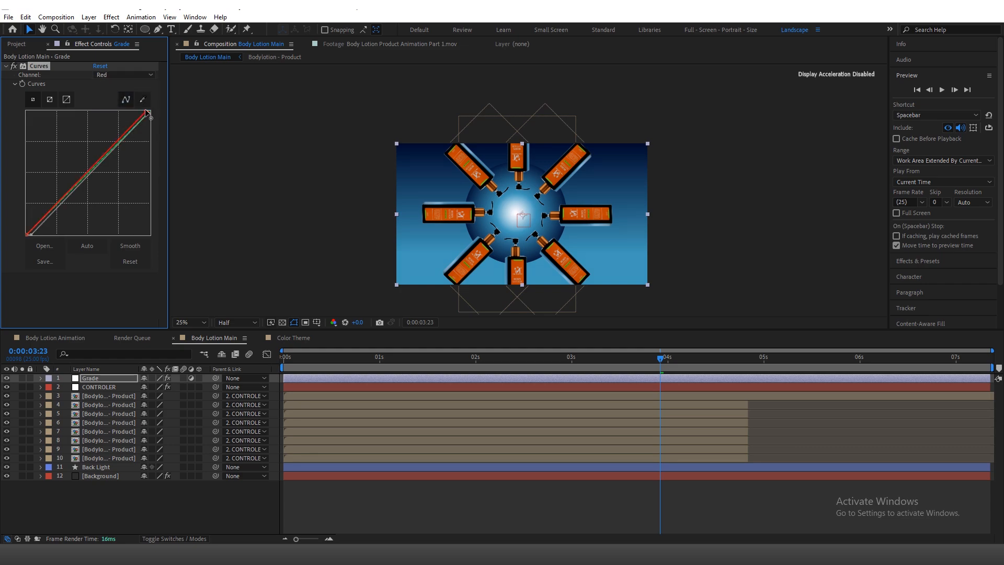
click(135, 75)
click(131, 116)
drag(150, 111, 142, 110)
- Add a second adjustment layer above Grade and name it VIG
right_click(675, 504)
mouse_move(743, 378)
click(869, 462)
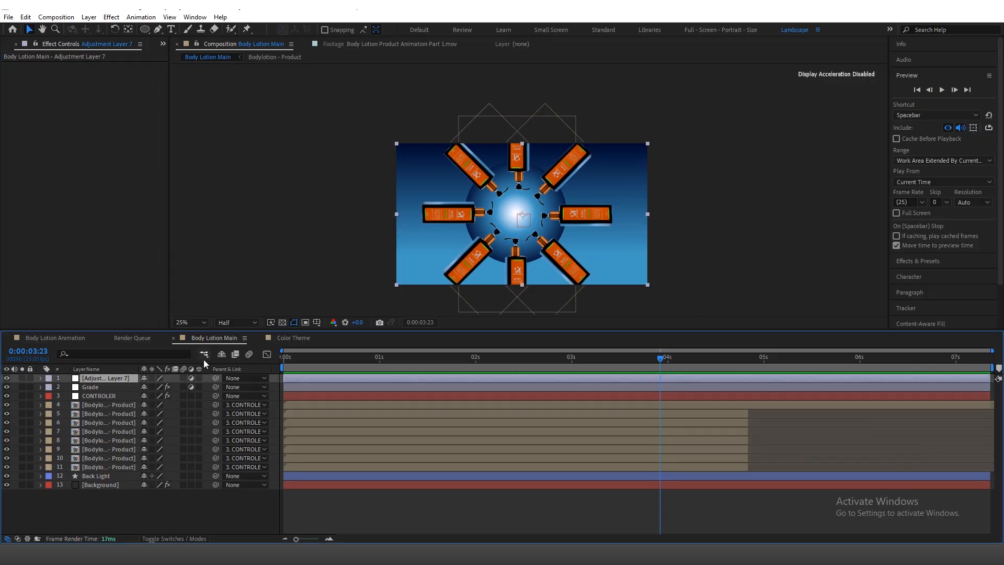
key(Return)
text(V)
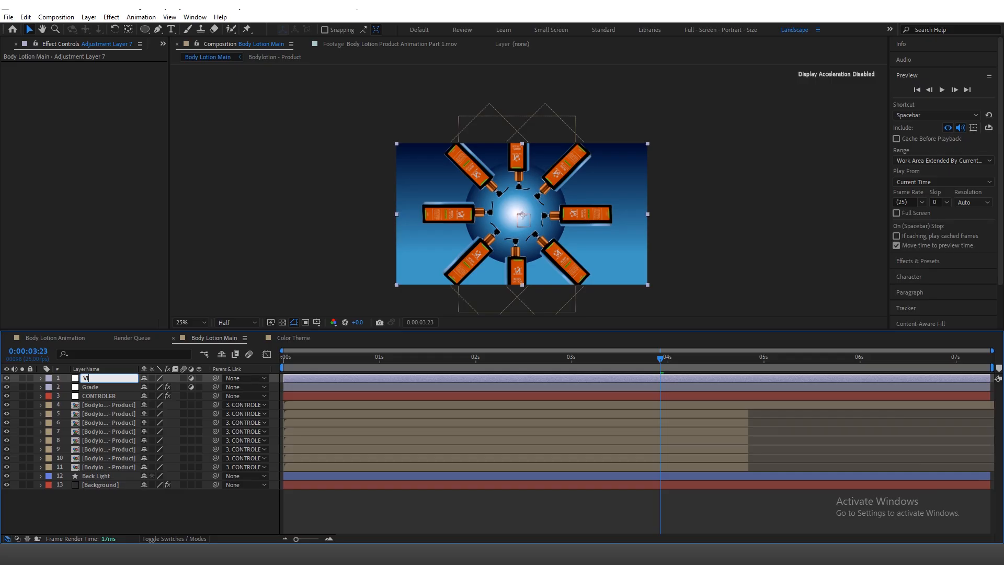
click(90, 387)
click(85, 381)
- Apply Curves to VIG and move the RGB black point inward by about a quarter of the graph to darken the image
click(111, 18)
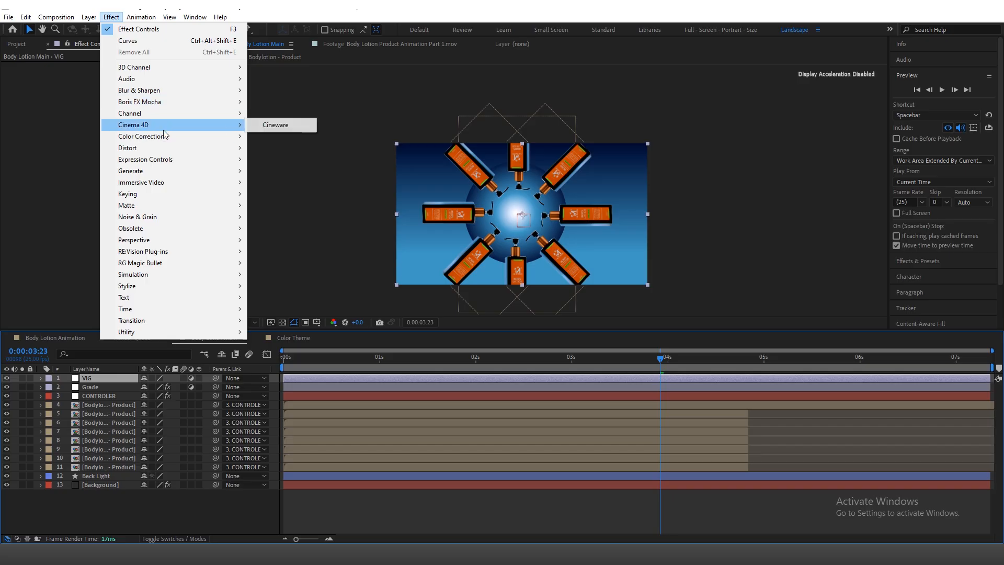
mouse_move(164, 136)
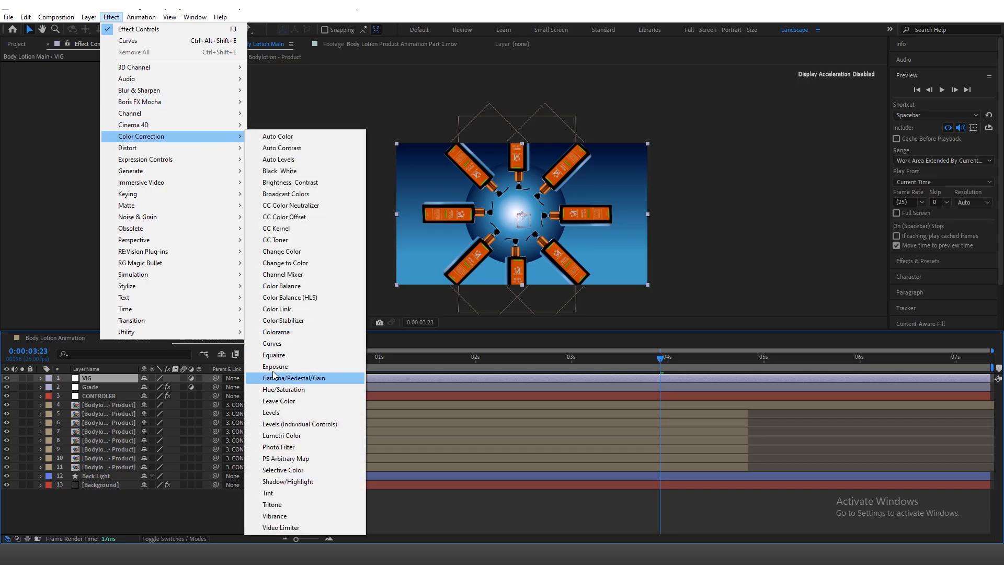
click(272, 343)
drag(28, 234, 56, 243)
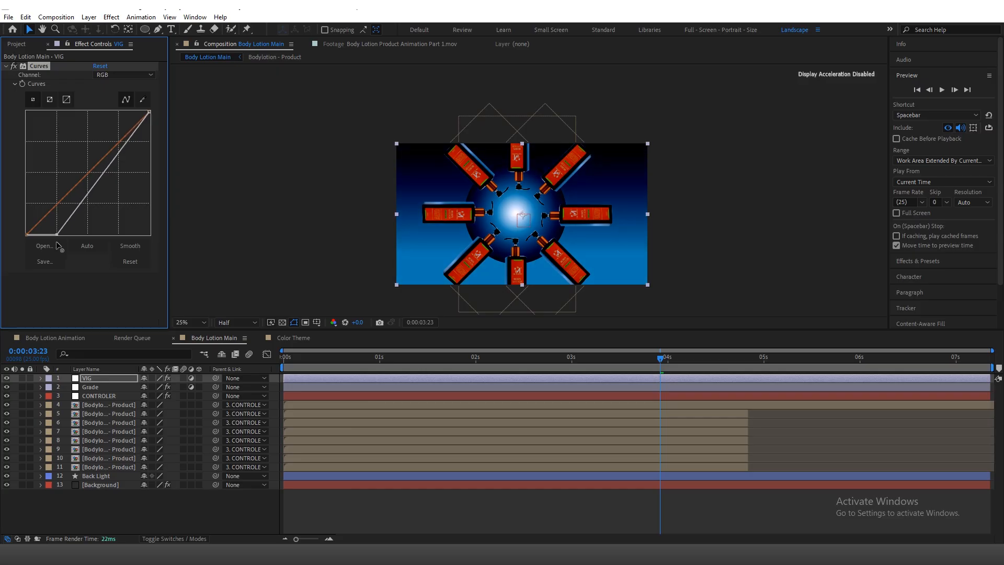
- Give VIG a full-frame elliptical mask with a 400-pixel feather and set the mask mode to Subtract
double_click(146, 29)
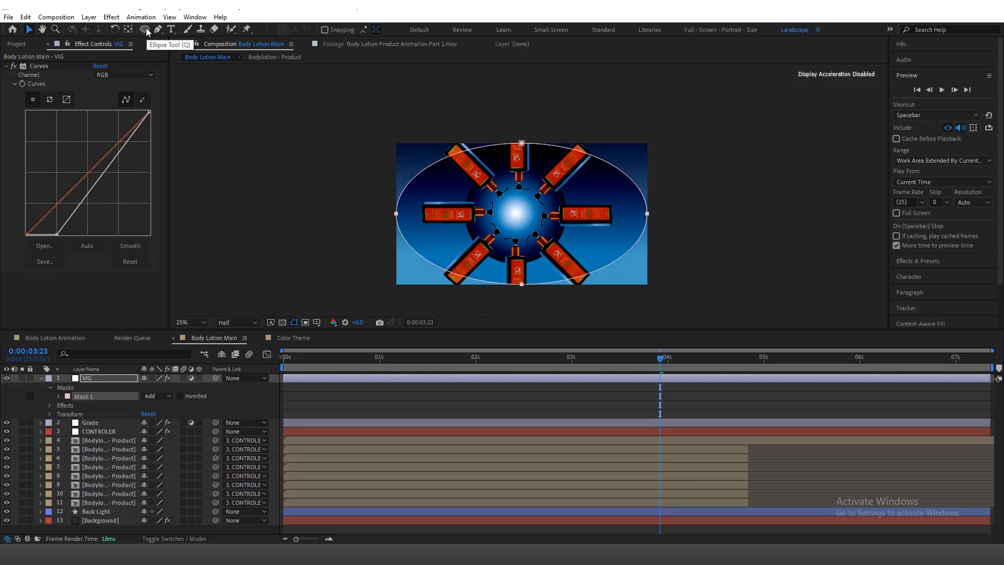
click(59, 396)
click(149, 413)
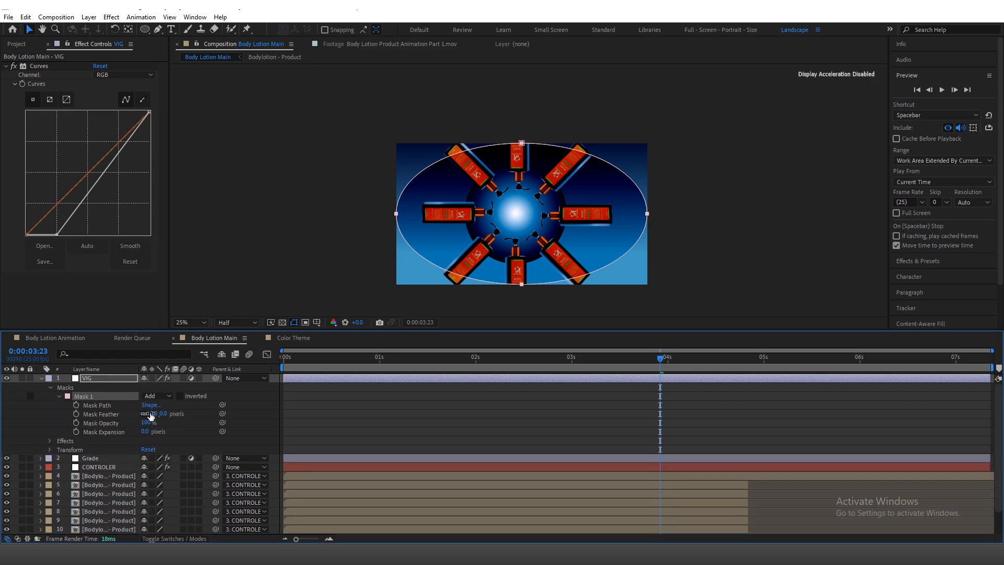
text(40)
key(Tab)
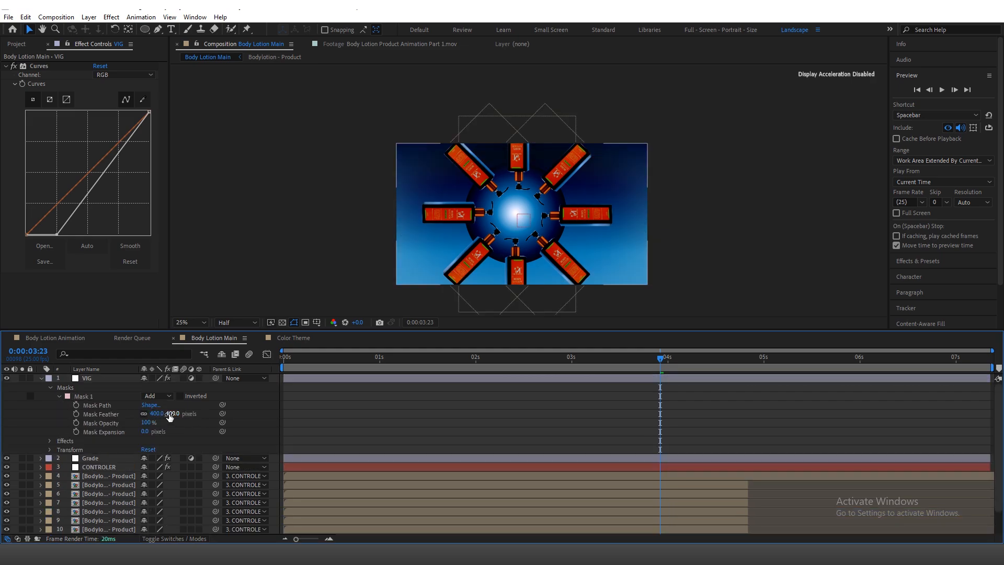
click(153, 396)
click(158, 428)
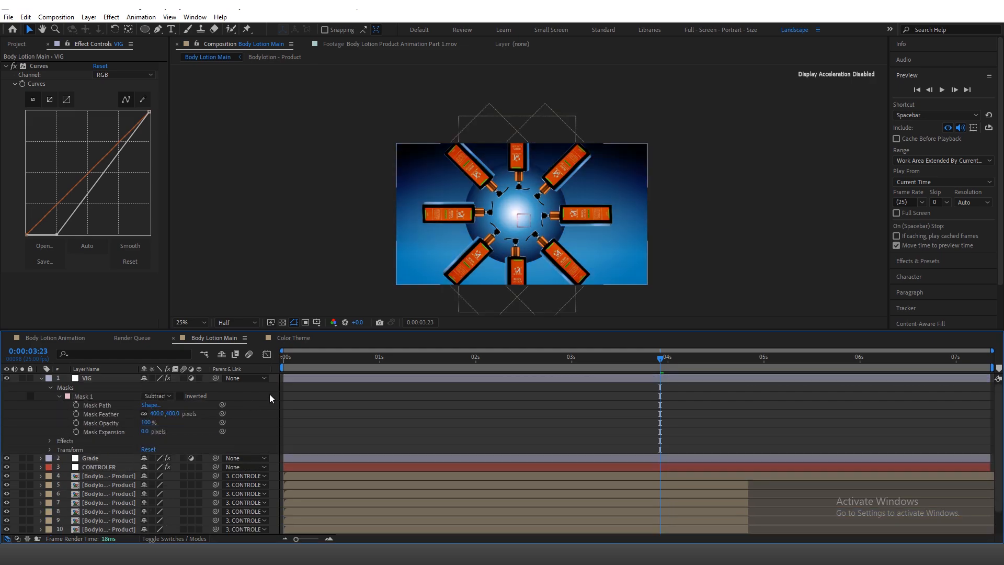
- Set the VIG layer's Opacity to 50% and collapse its properties
click(292, 376)
key(t)
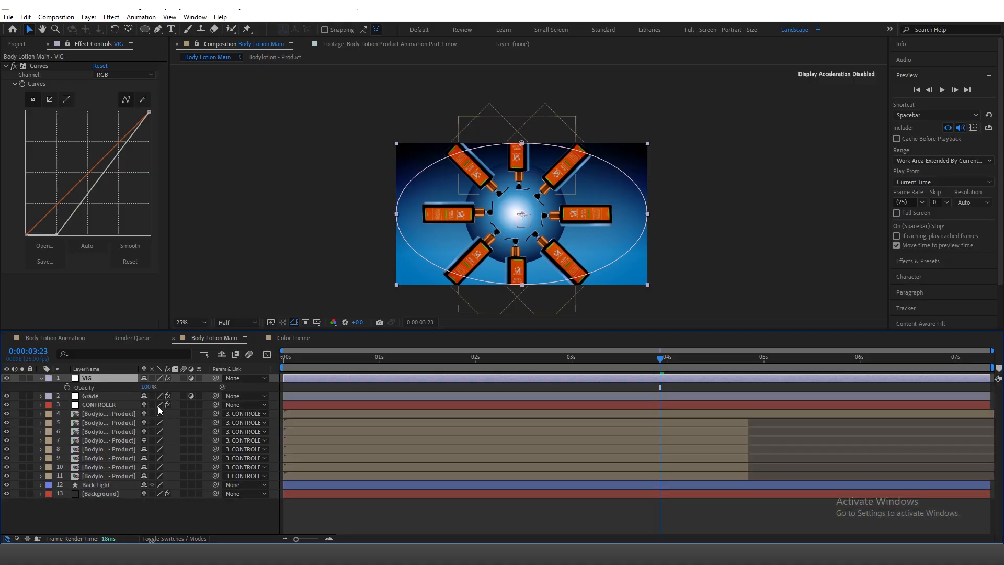
click(147, 387)
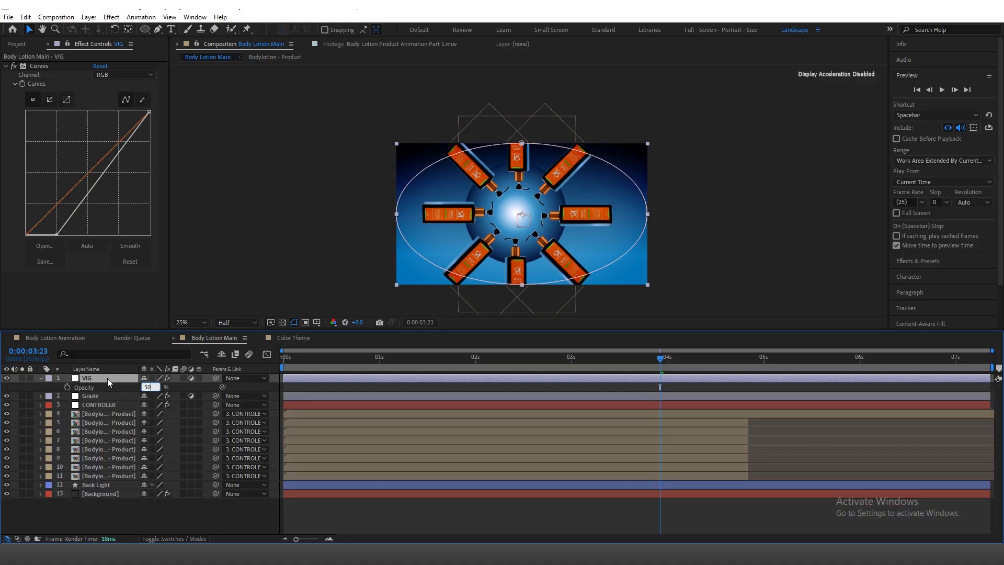
click(41, 378)
- Move VIG beneath Grade in the layer order and check the graded frame further along the timeline
drag(90, 381, 99, 393)
click(687, 518)
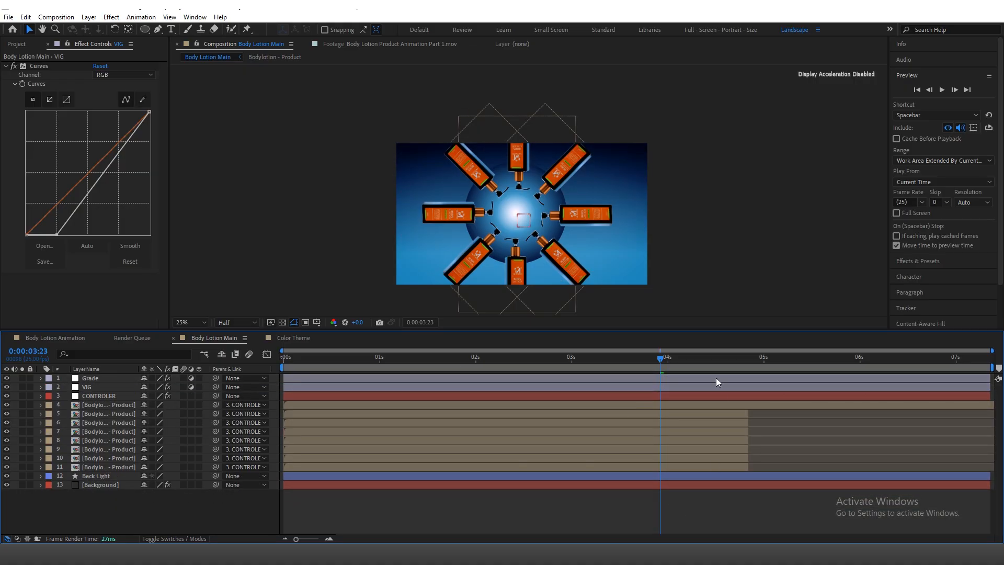
click(760, 365)
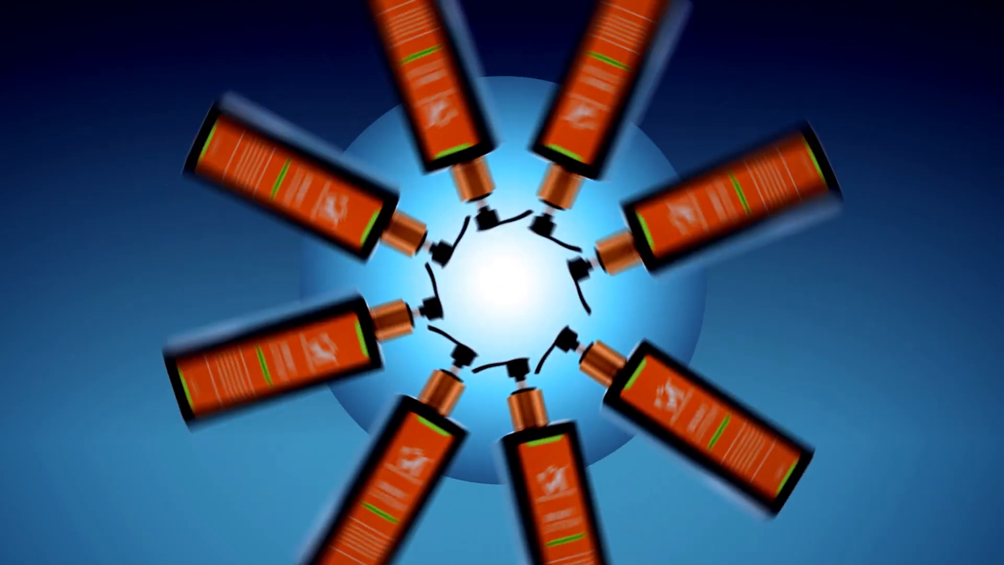